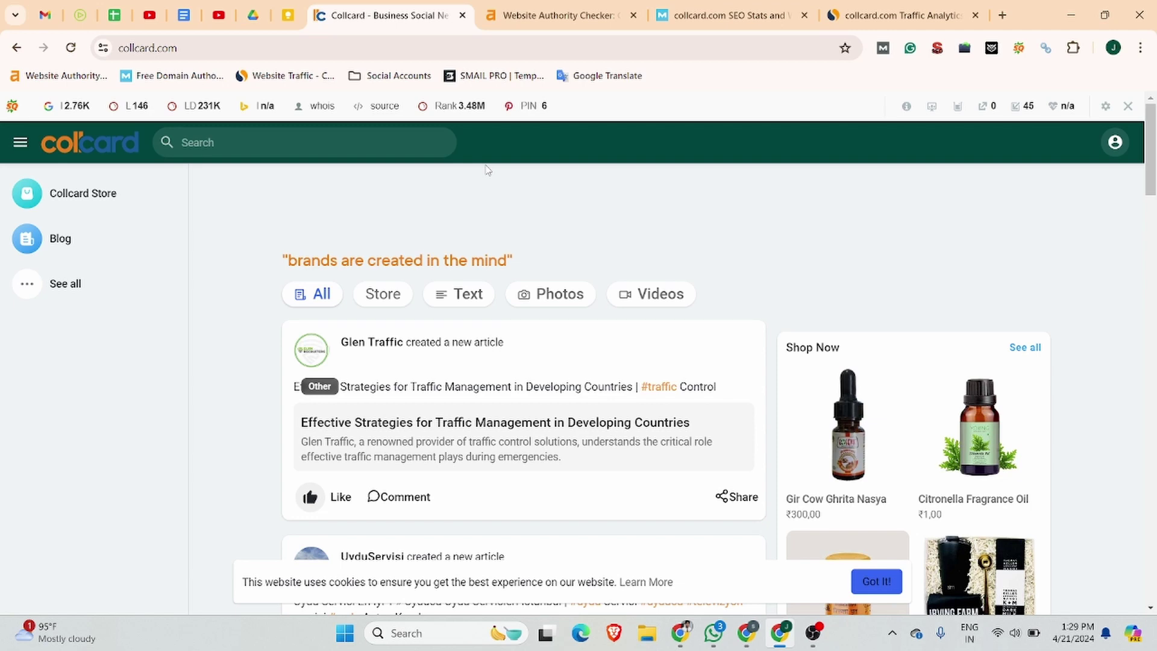
Step: Disable the SEObar for the collcard.com domain
click(1129, 105)
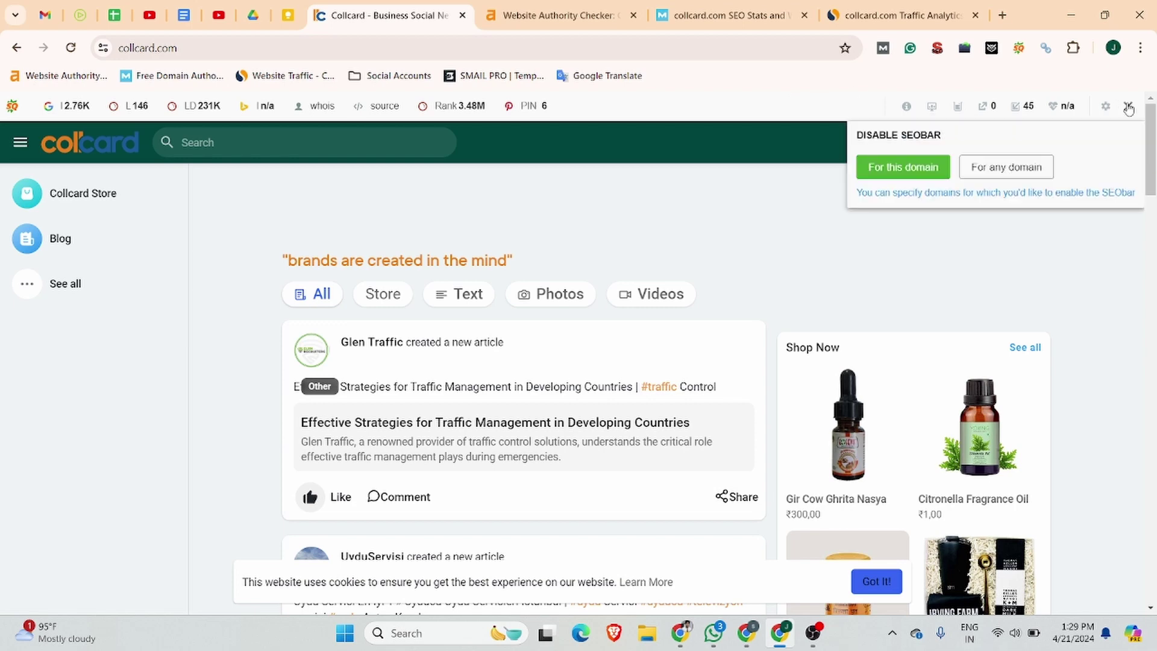
click(897, 169)
Step: Review collcard.com's authority results on Ahrefs and Moz, and its traffic, ranking and audience figures on Similarweb
mouse_move(546, 4)
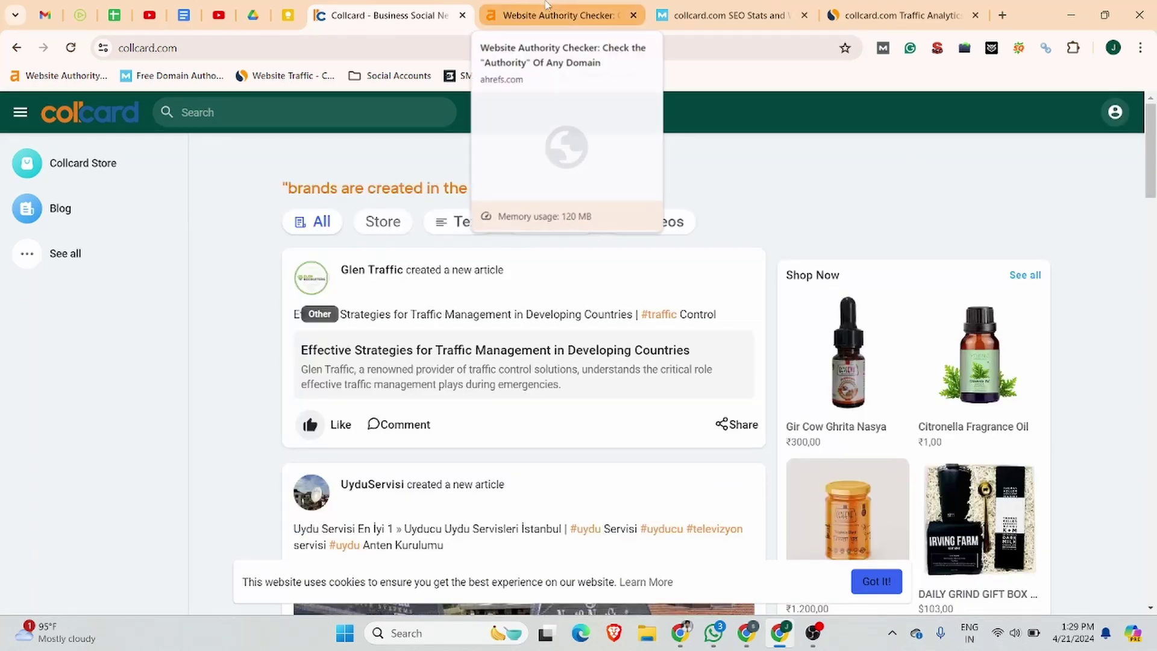
click(546, 9)
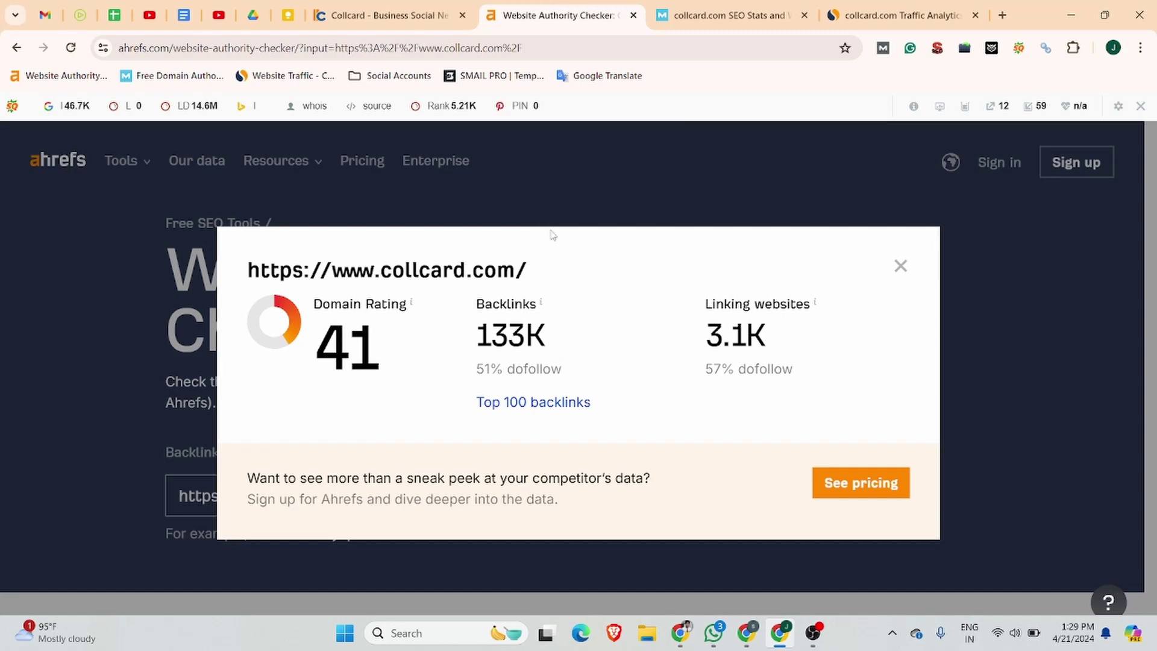
click(676, 8)
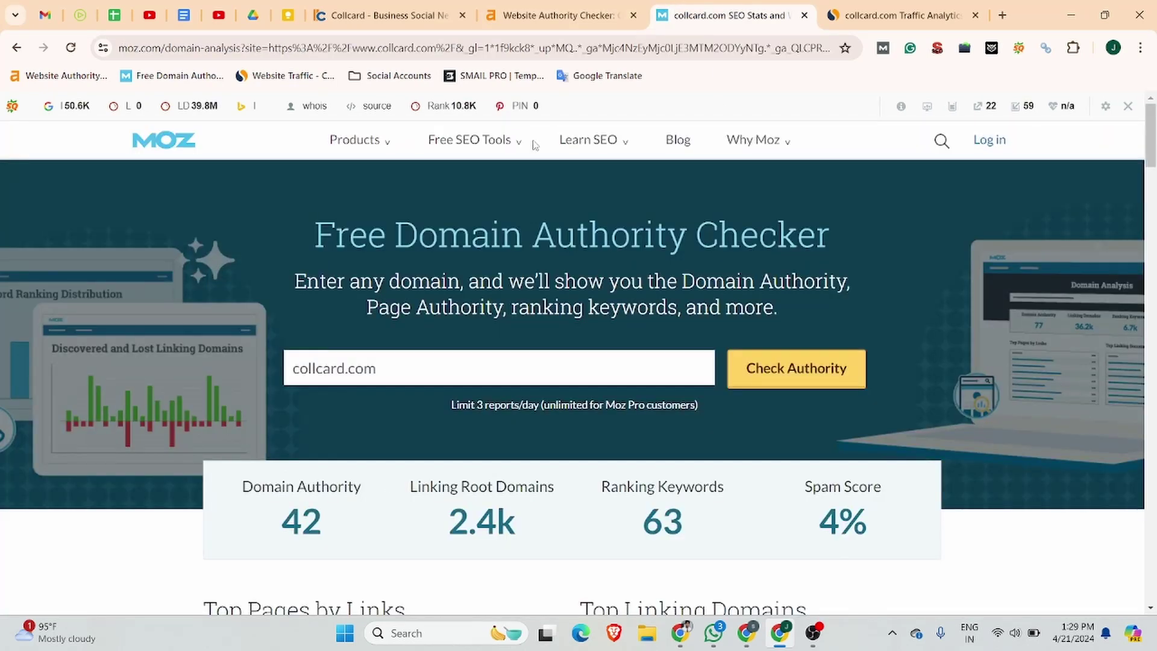
click(898, 15)
scroll(450, 265, down, 3)
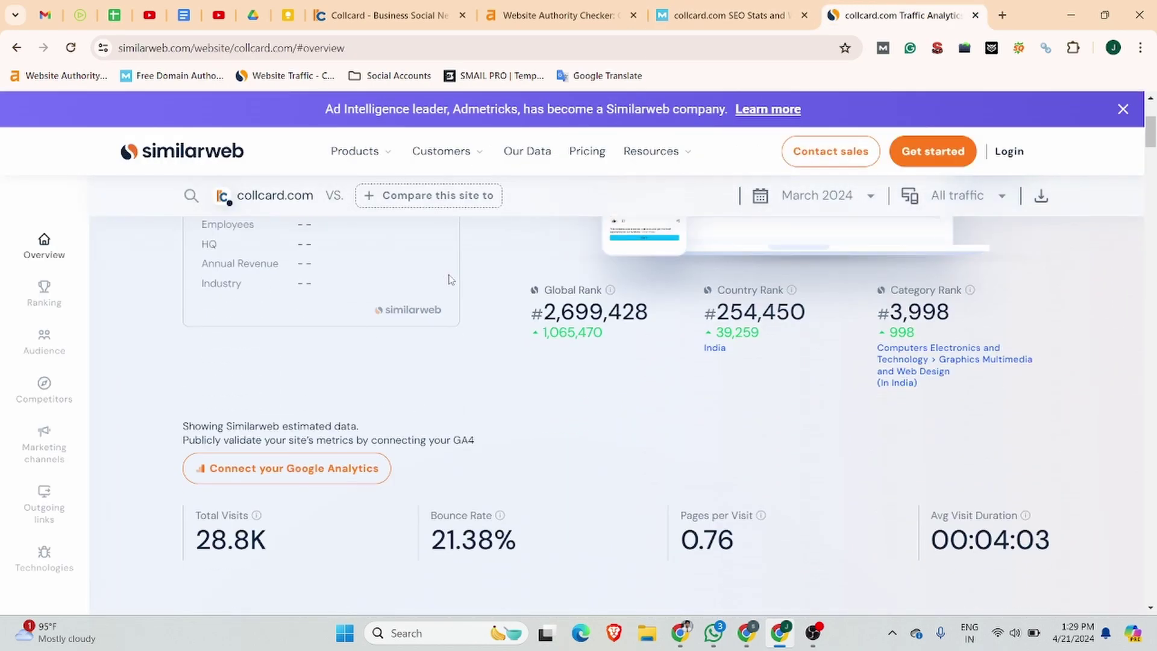
scroll(448, 279, down, 2)
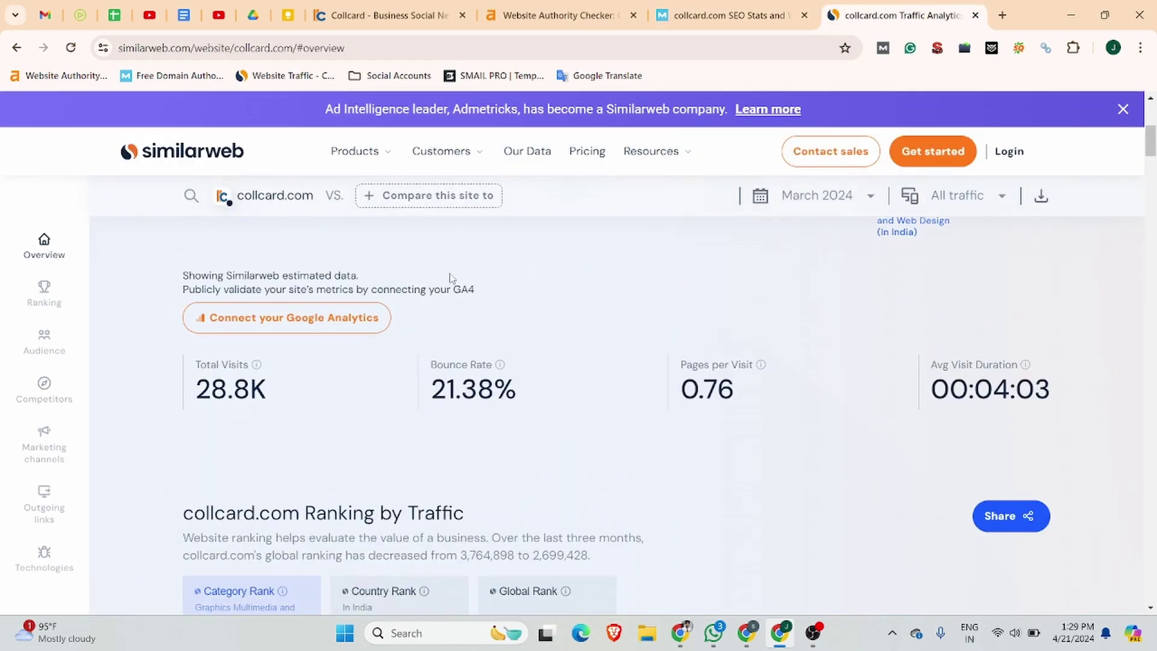
scroll(449, 278, down, 15)
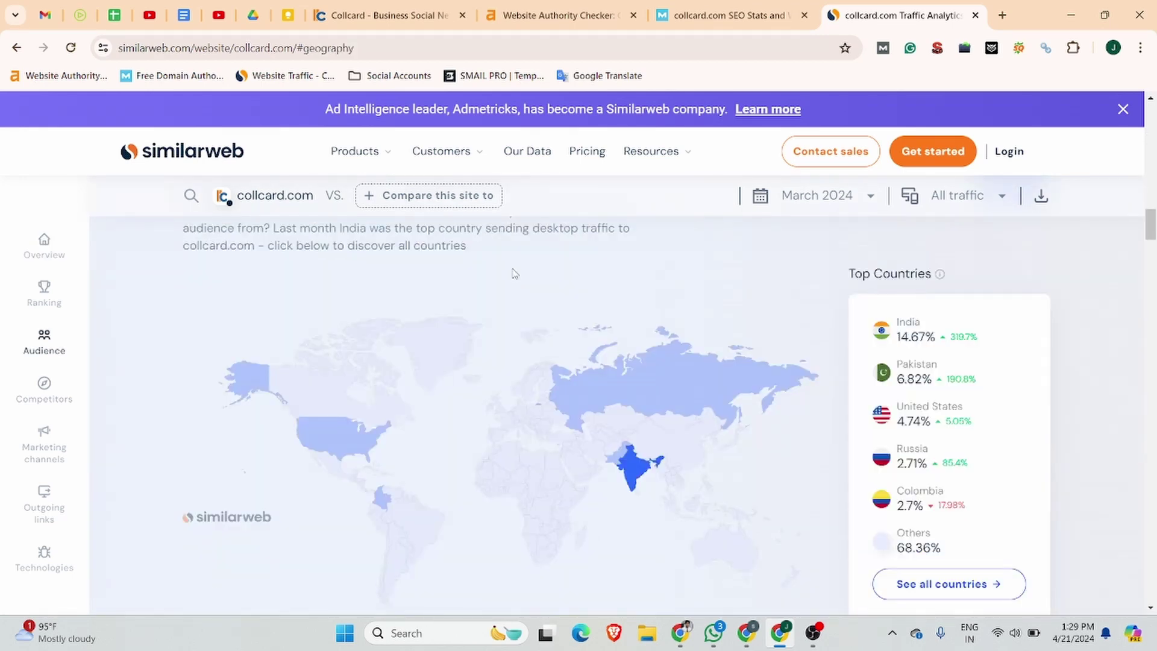
scroll(517, 272, up, 10)
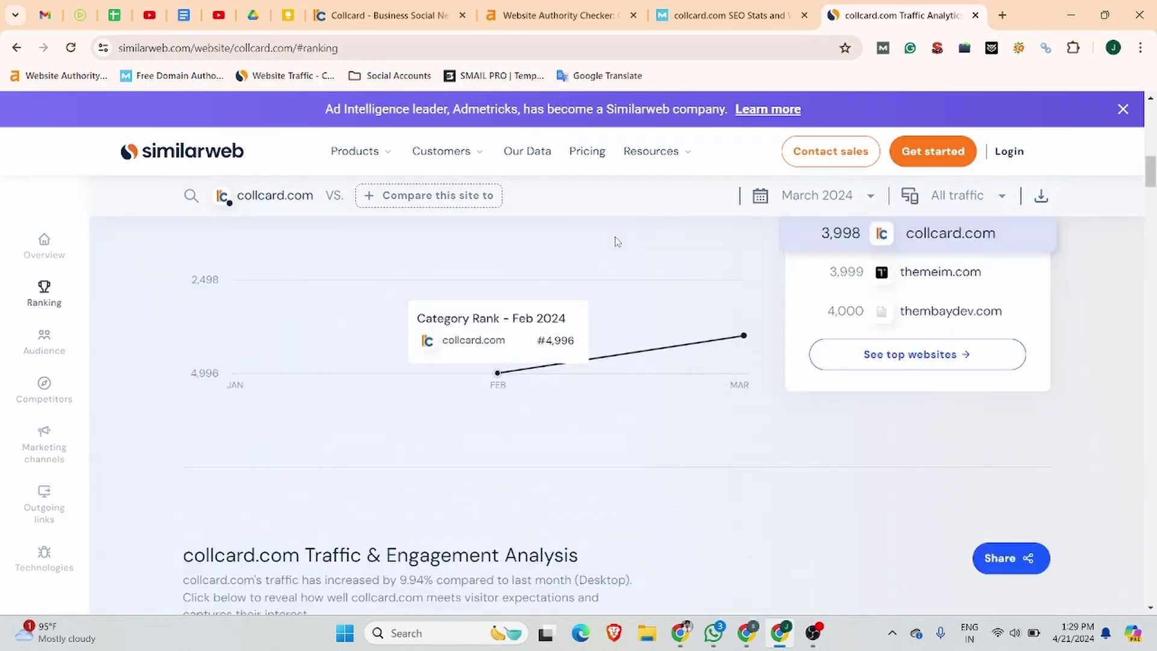
Step: Return to the Collcard site, open its account registration form and enter jobma as the username
click(386, 7)
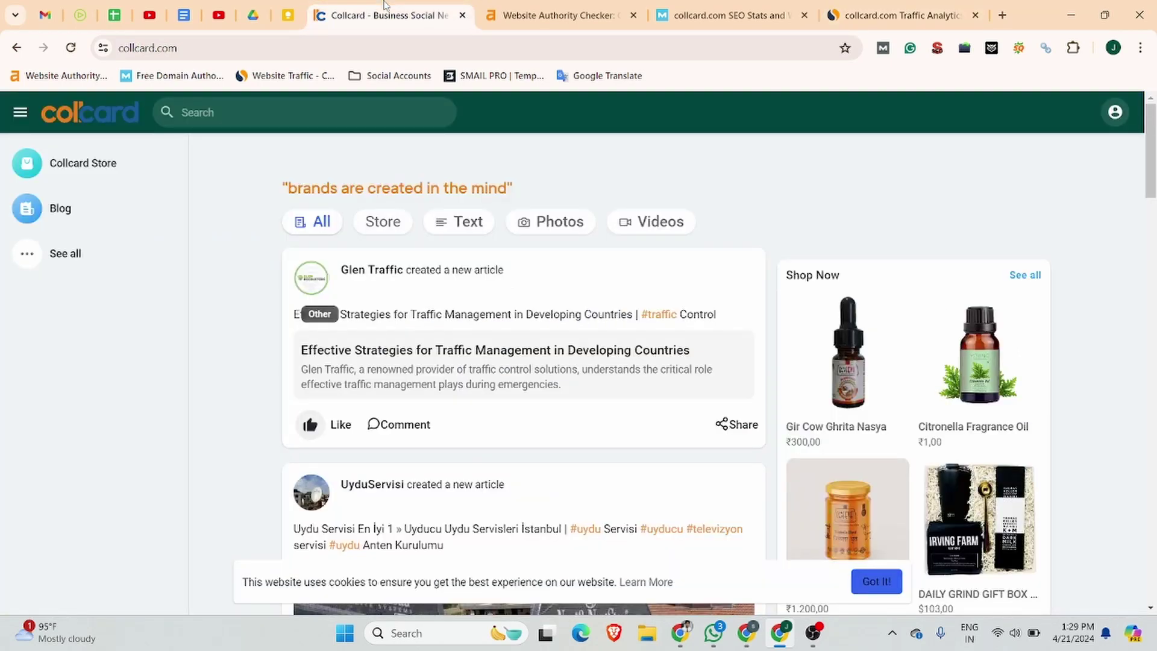
click(1115, 112)
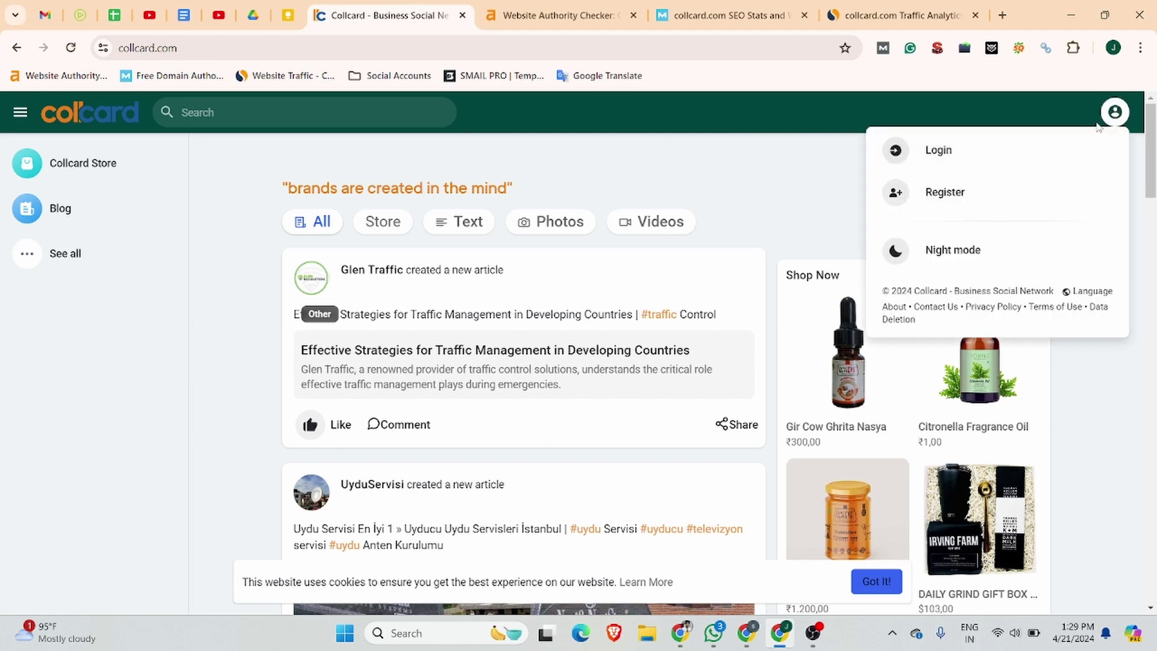
click(990, 194)
scroll(476, 165, down, 4)
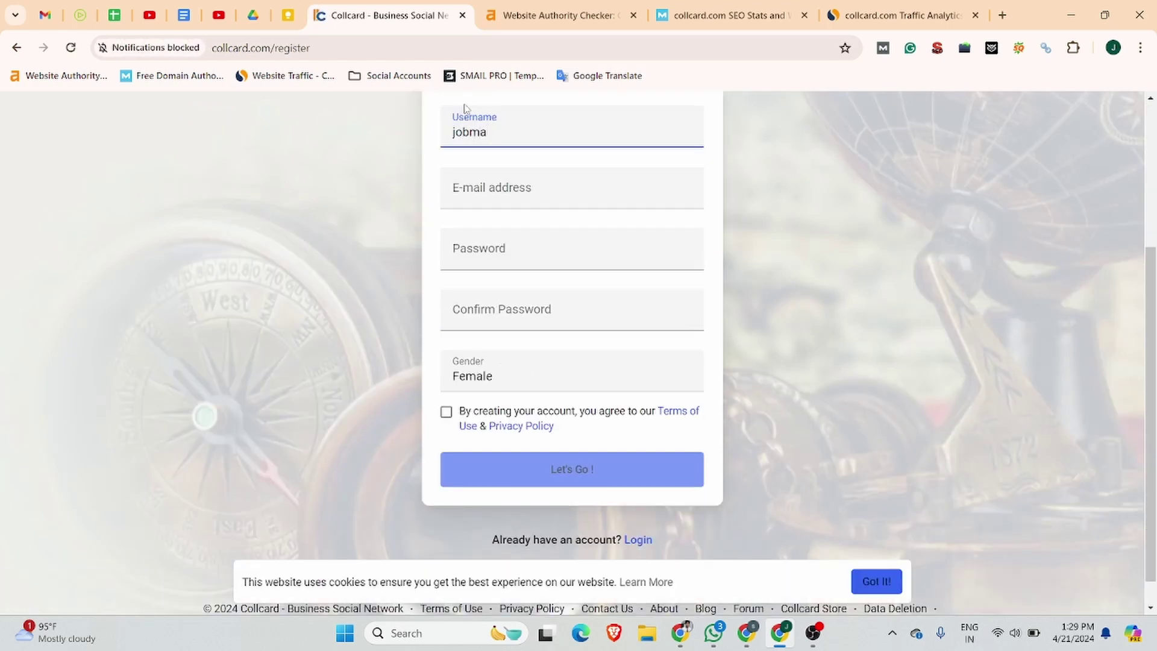
Step: Copy the account's e-mail address from Gmail and paste it into the registration form's E-mail address field
click(494, 189)
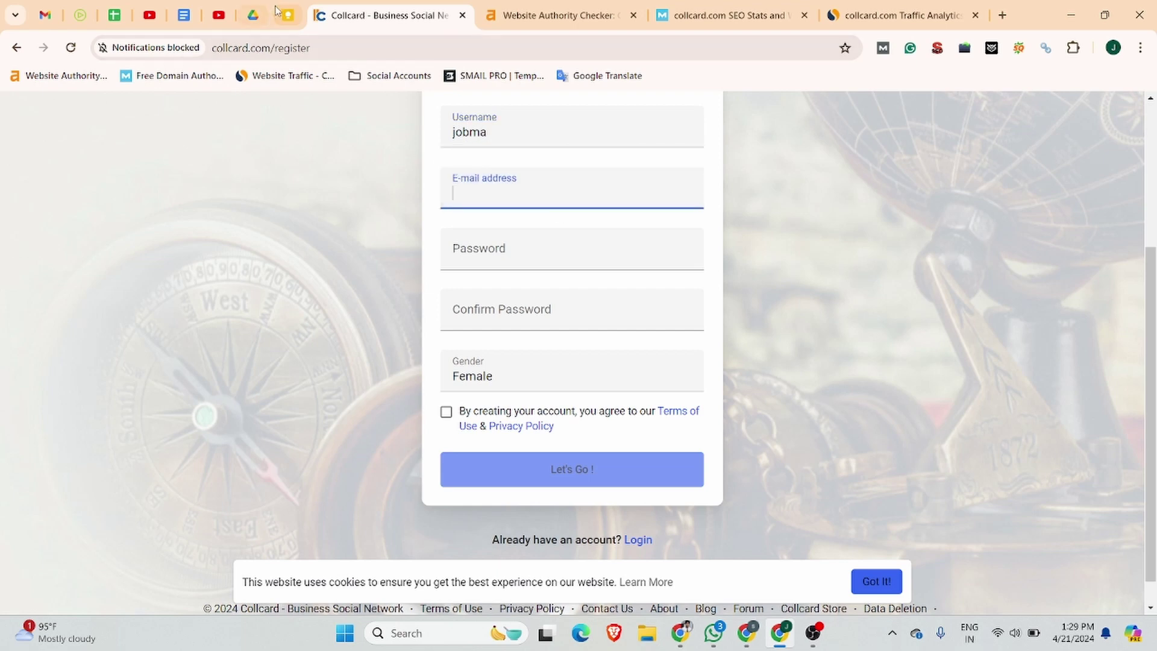
click(46, 15)
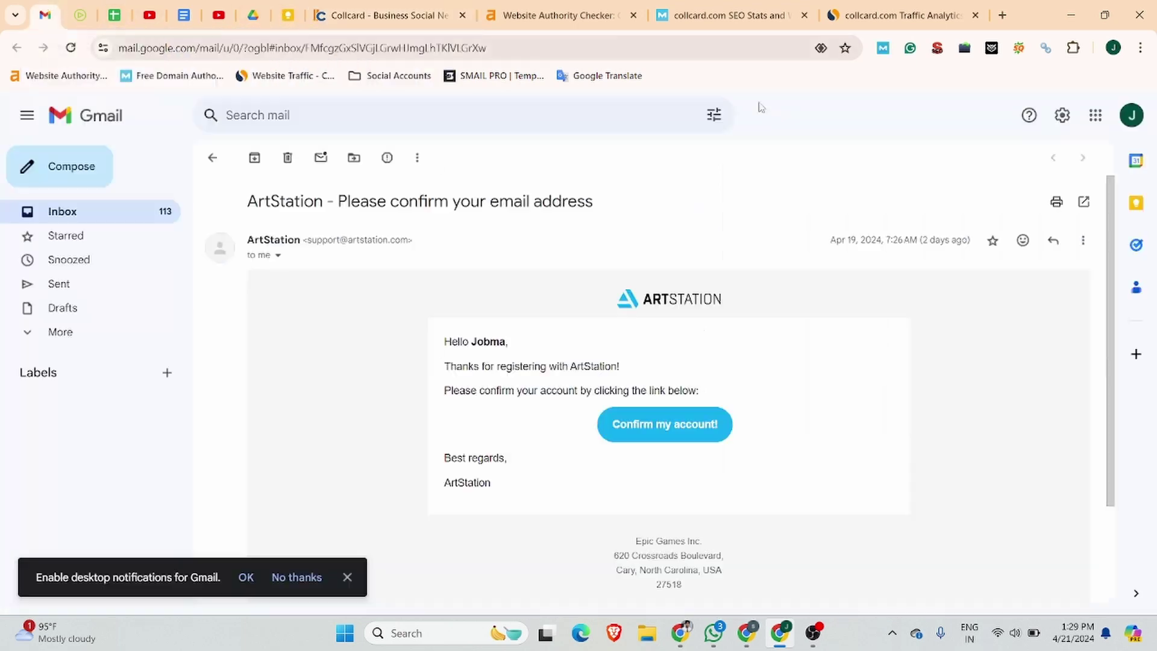
click(1130, 116)
triple_click(979, 163)
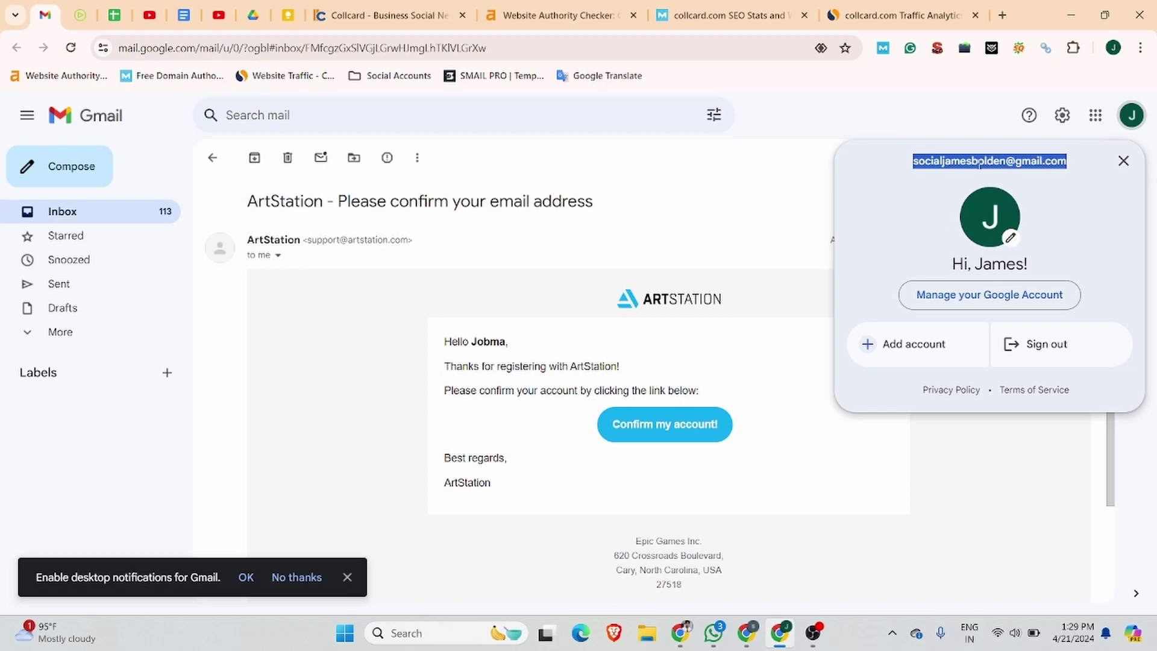
key(ctrl+c)
click(386, 15)
key(ctrl+v)
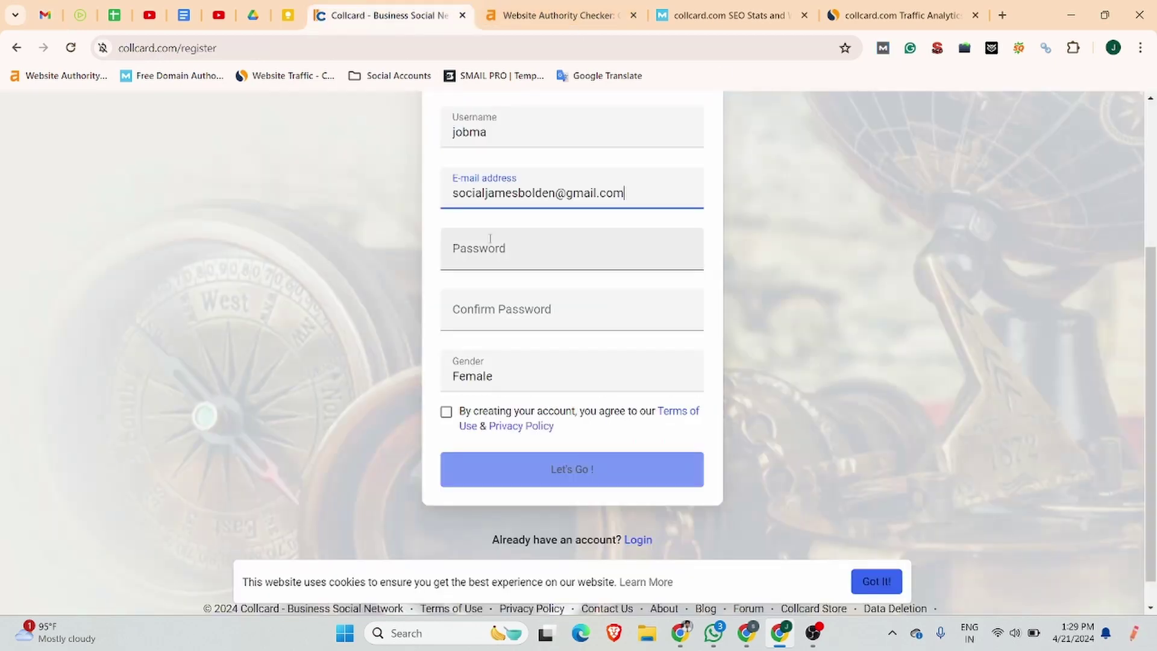
Step: Enter the account password in the Password and Confirm Password fields
click(492, 247)
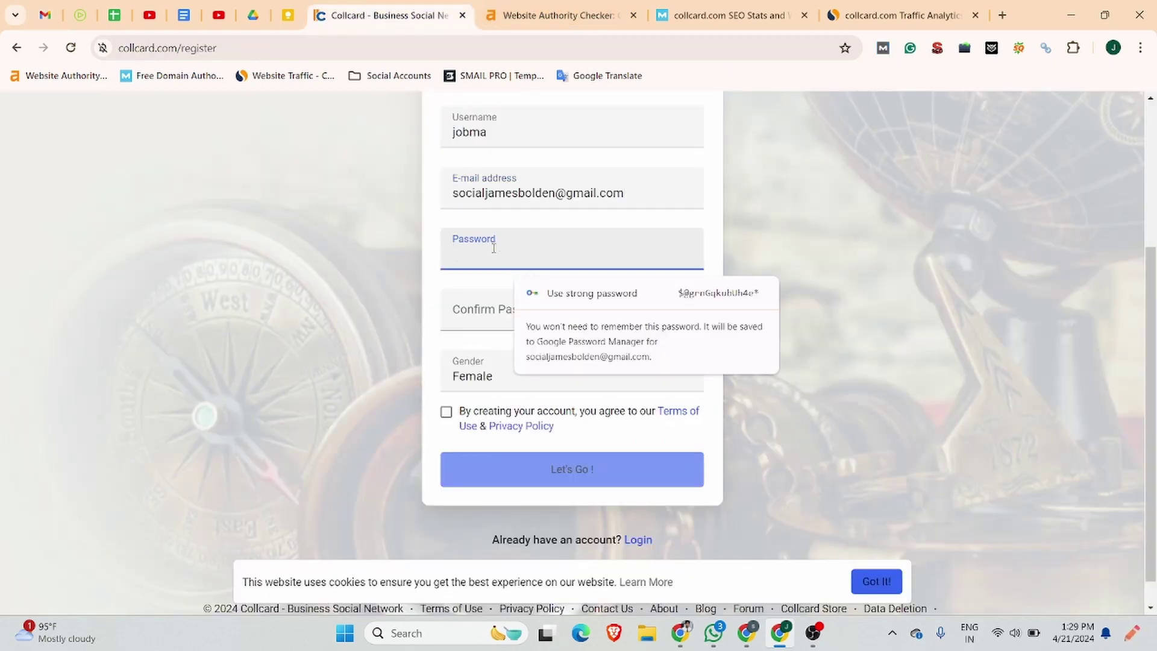
text(•••••••)
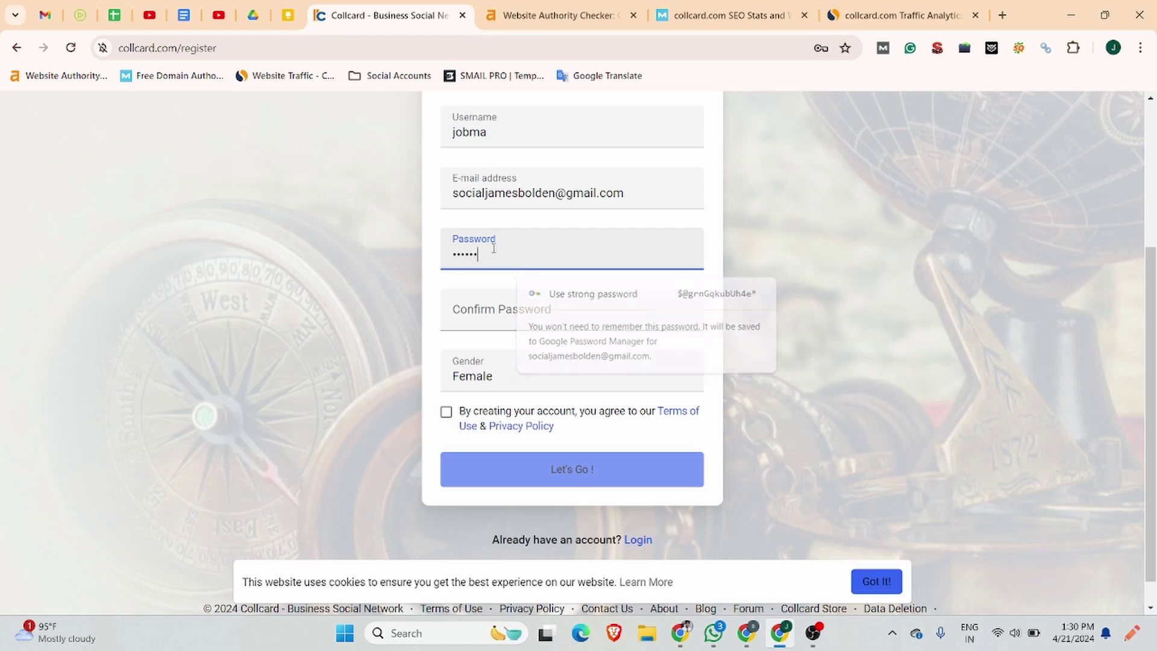
click(521, 324)
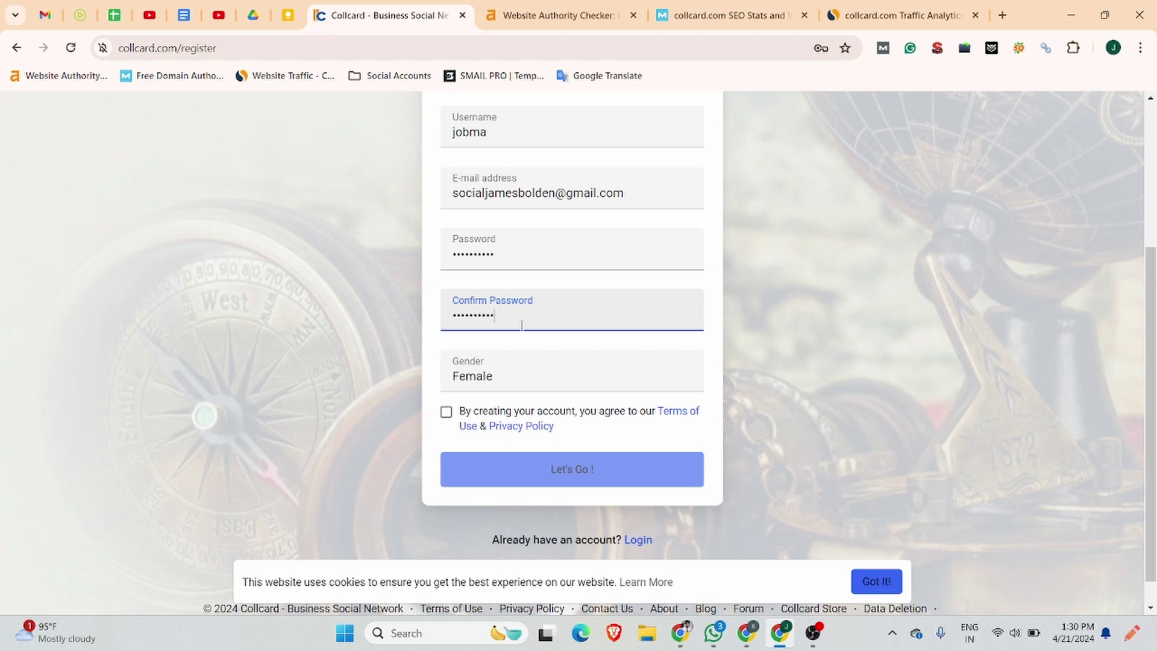
Step: Set the gender to Male, accept the terms, and submit the registration, saving the login in the browser's password manager
click(493, 386)
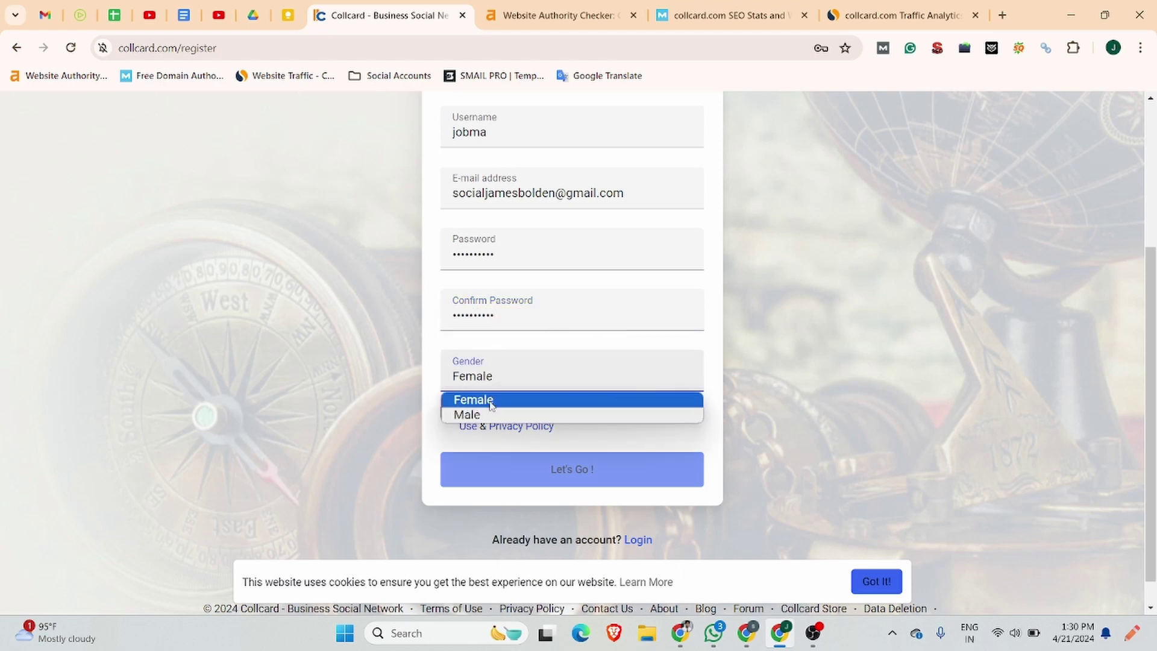
click(476, 415)
click(446, 412)
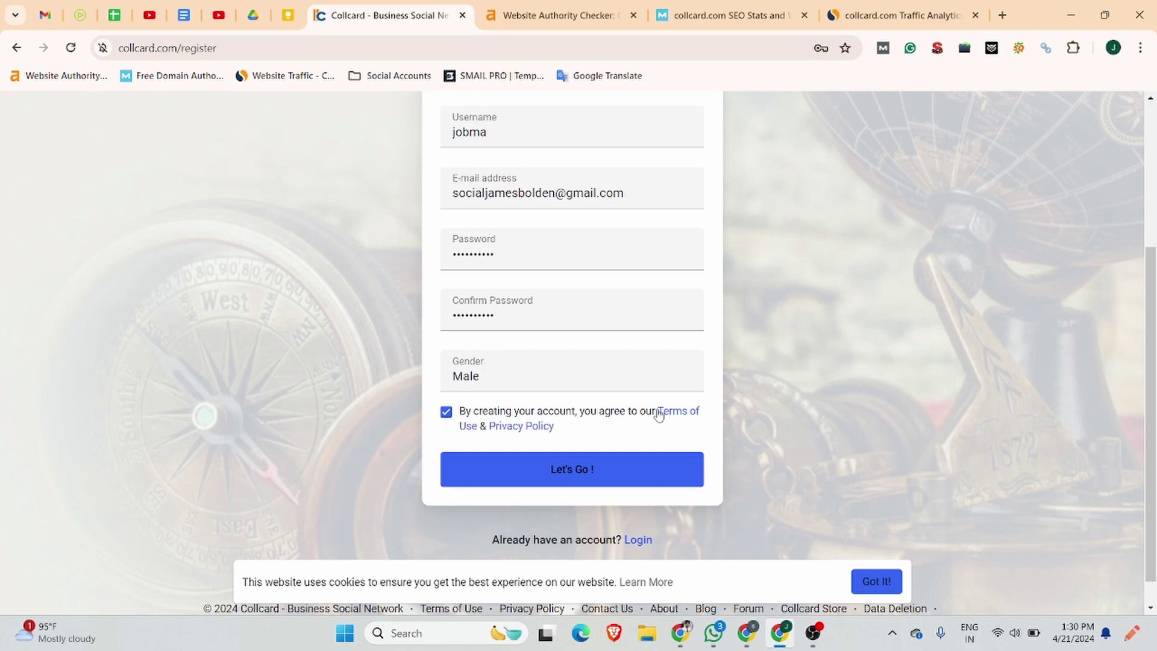
click(577, 476)
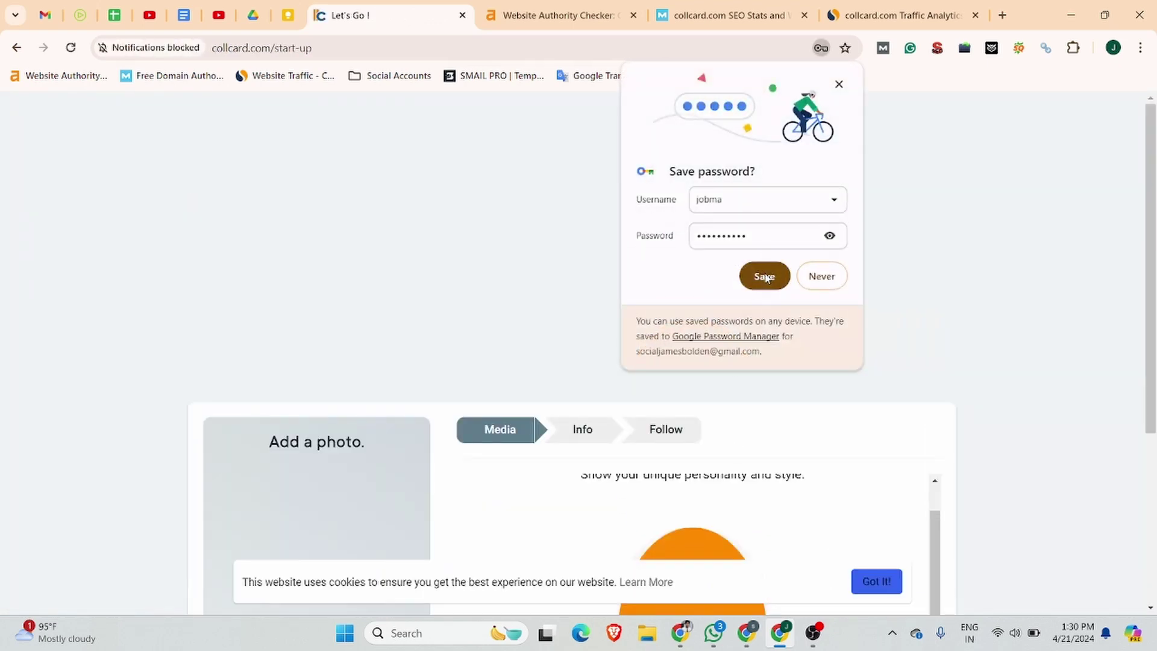
click(764, 276)
Step: Upload the jobma_logo image from Downloads as the profile photo and continue to the Info stage
scroll(698, 291, down, 5)
click(747, 353)
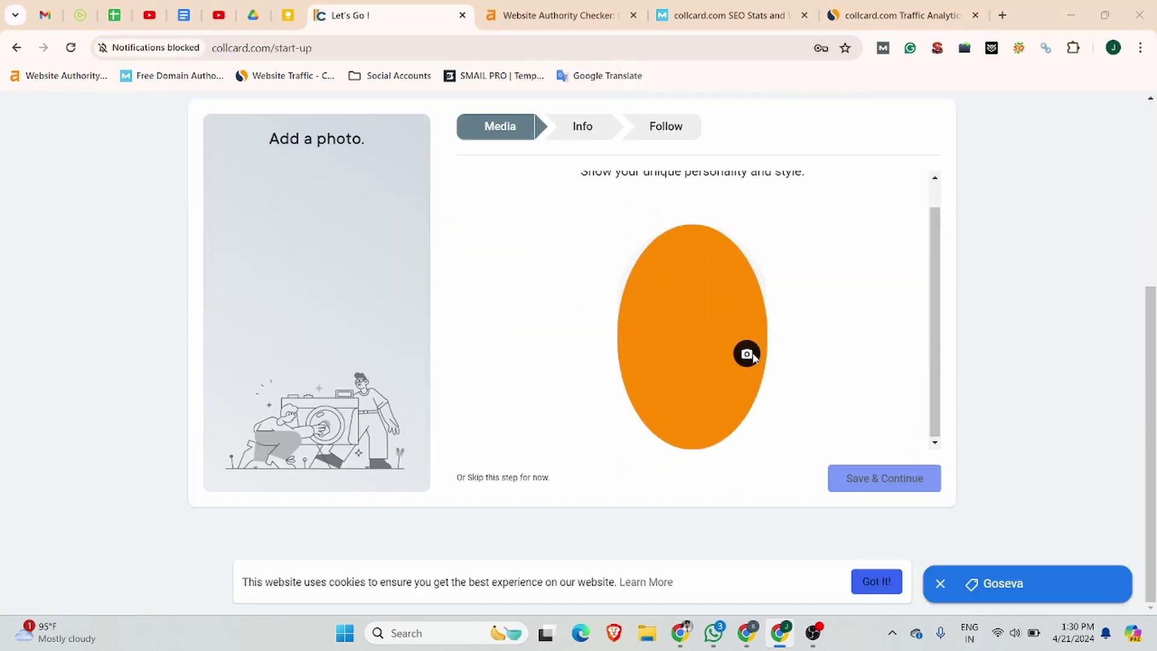
scroll(159, 179, down, 5)
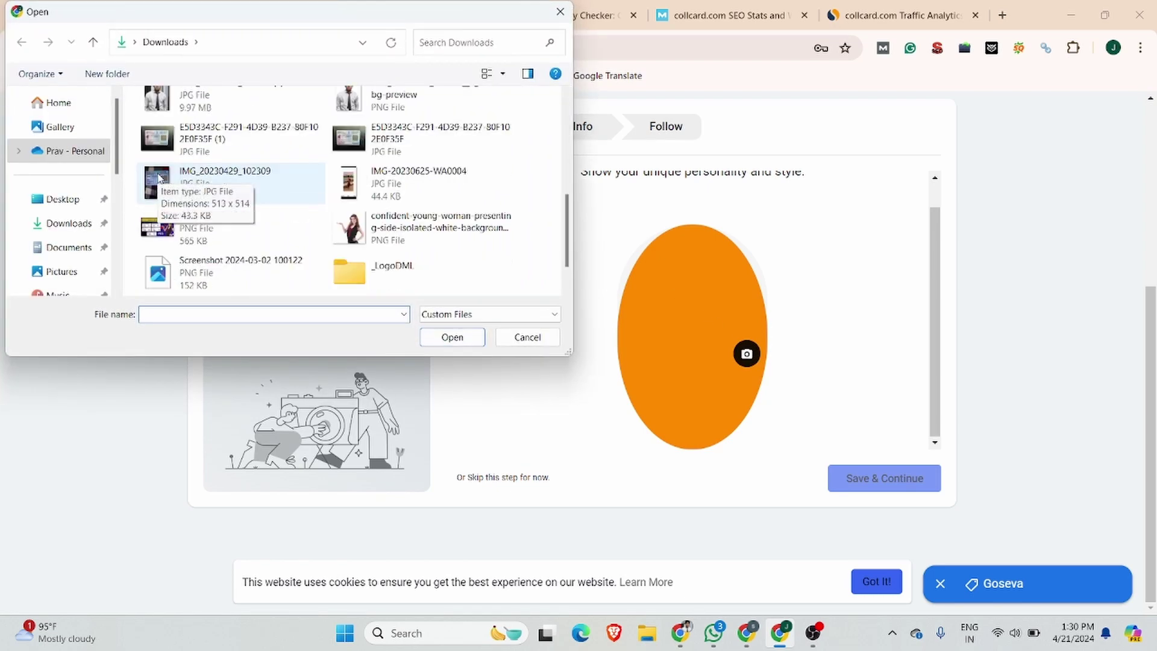
scroll(356, 219, up, 2)
scroll(356, 223, up, 3)
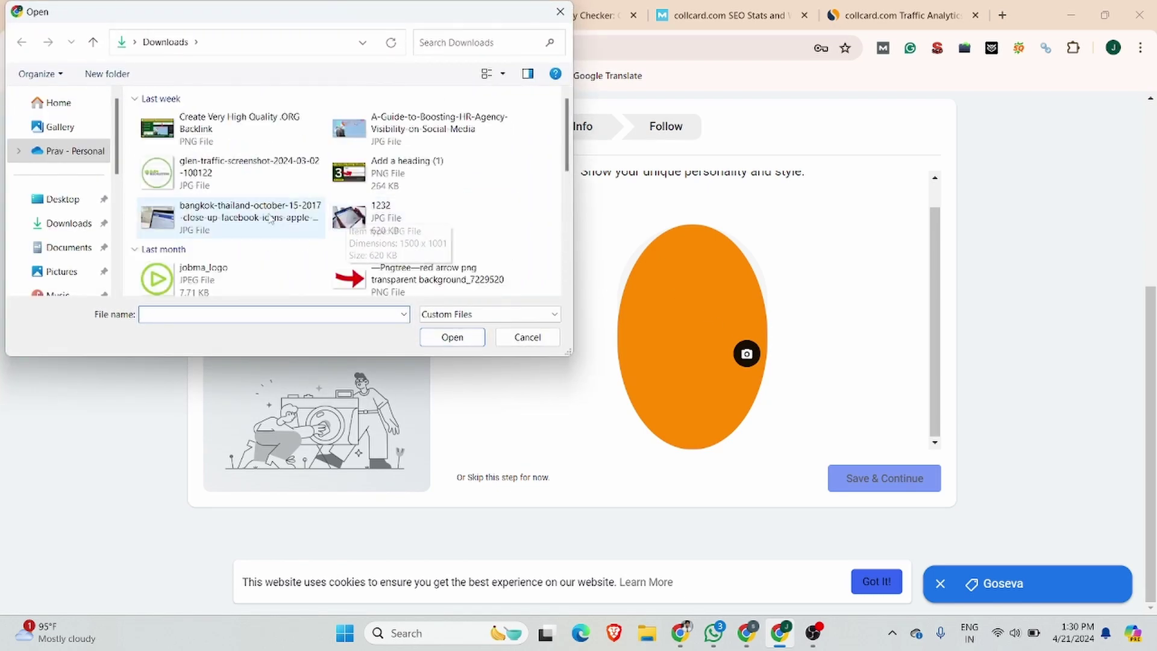
click(320, 288)
click(452, 337)
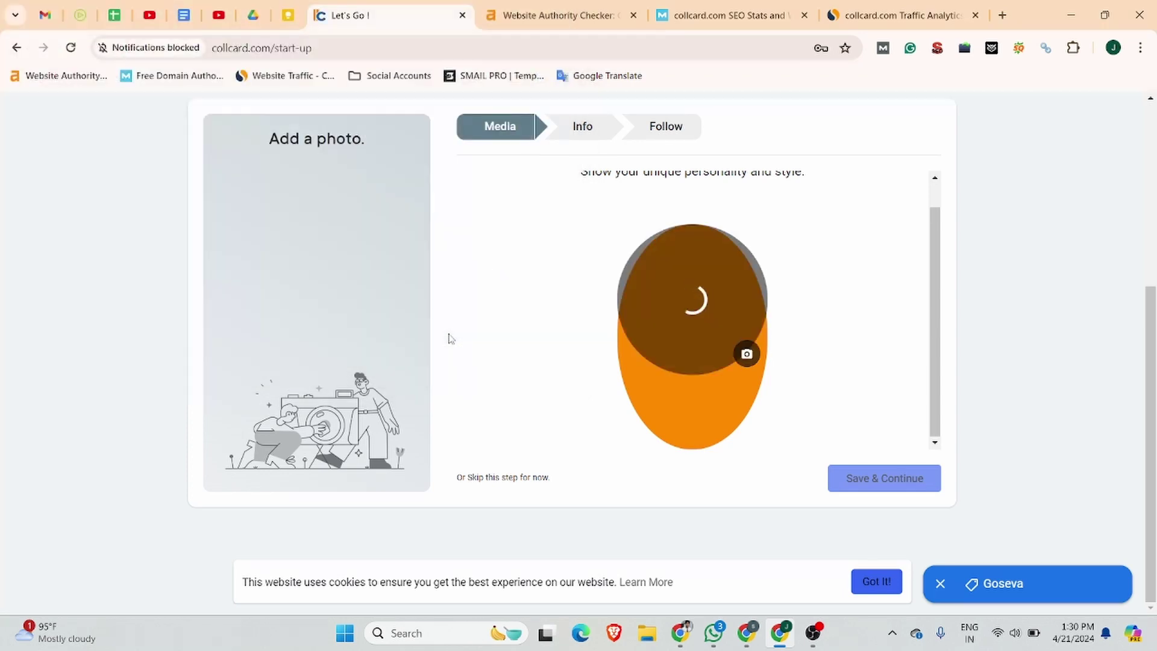
click(880, 478)
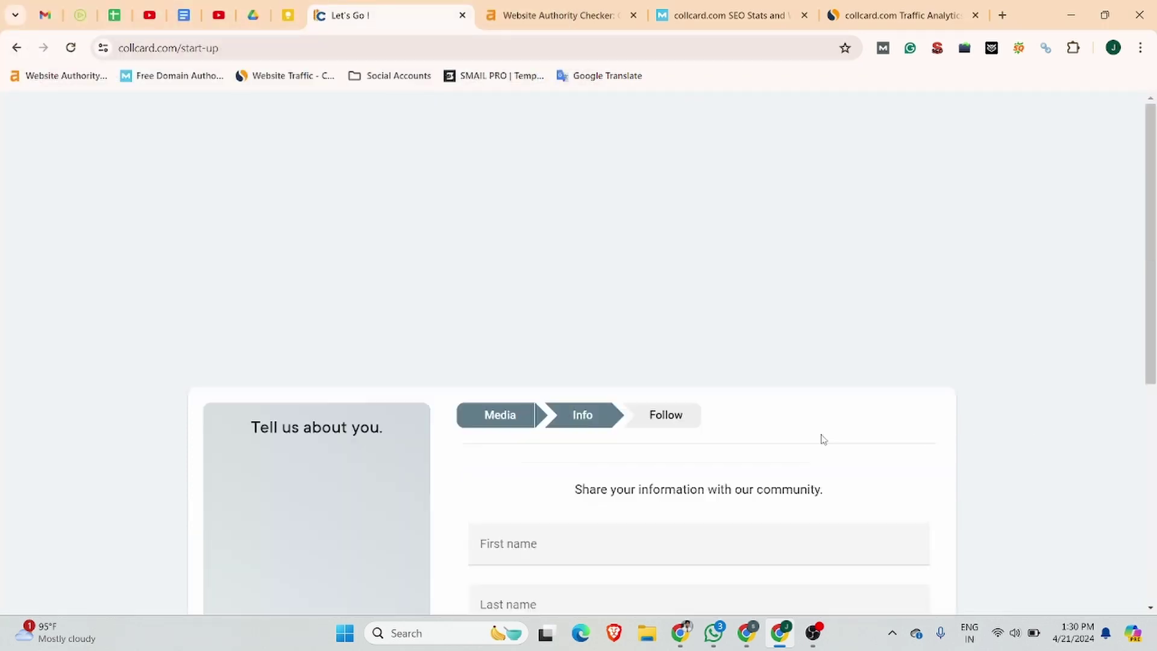
Step: Fill in the account holder's first and last name and set the country to United States
click(525, 329)
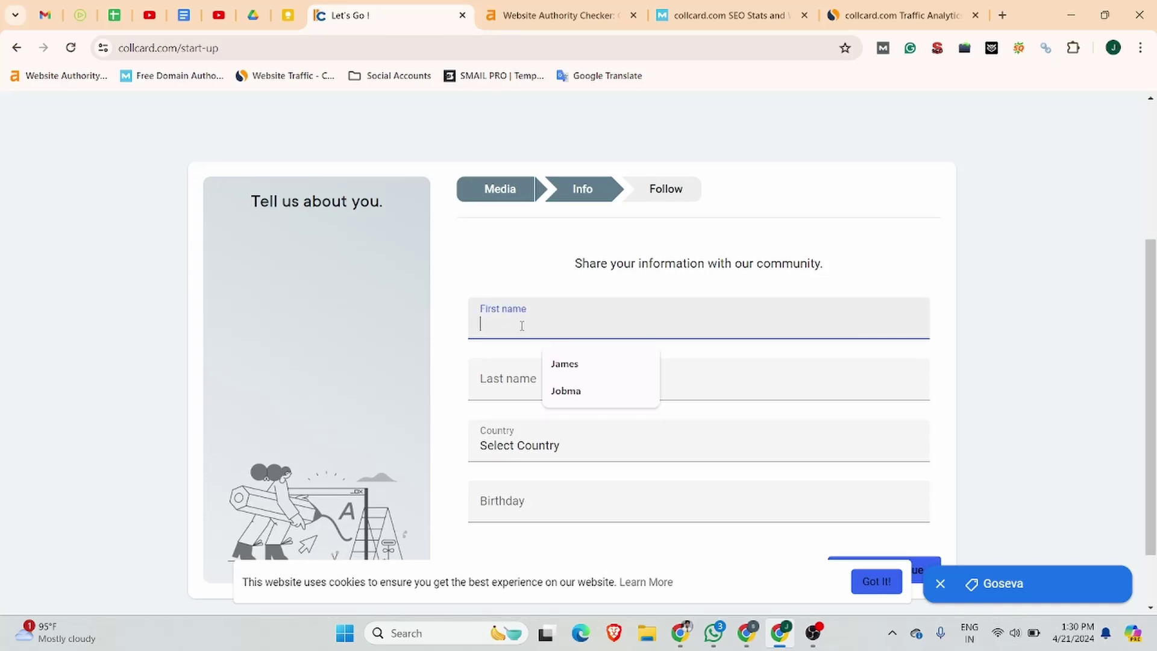
click(566, 366)
click(479, 380)
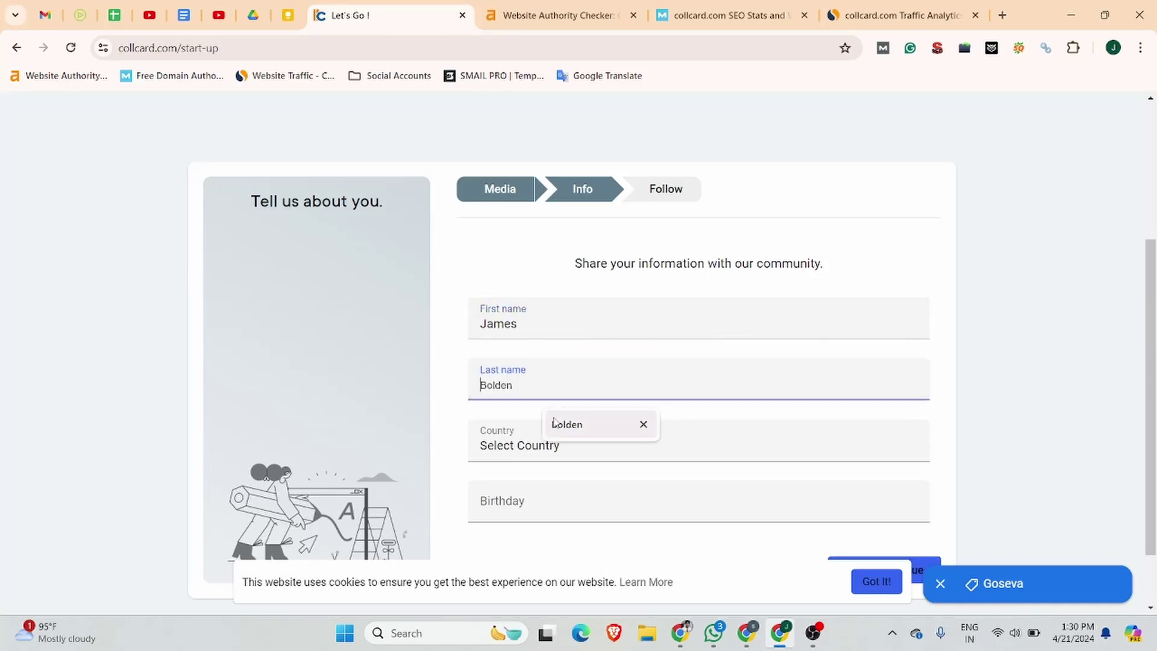
click(555, 422)
scroll(548, 362, down, 1)
click(549, 384)
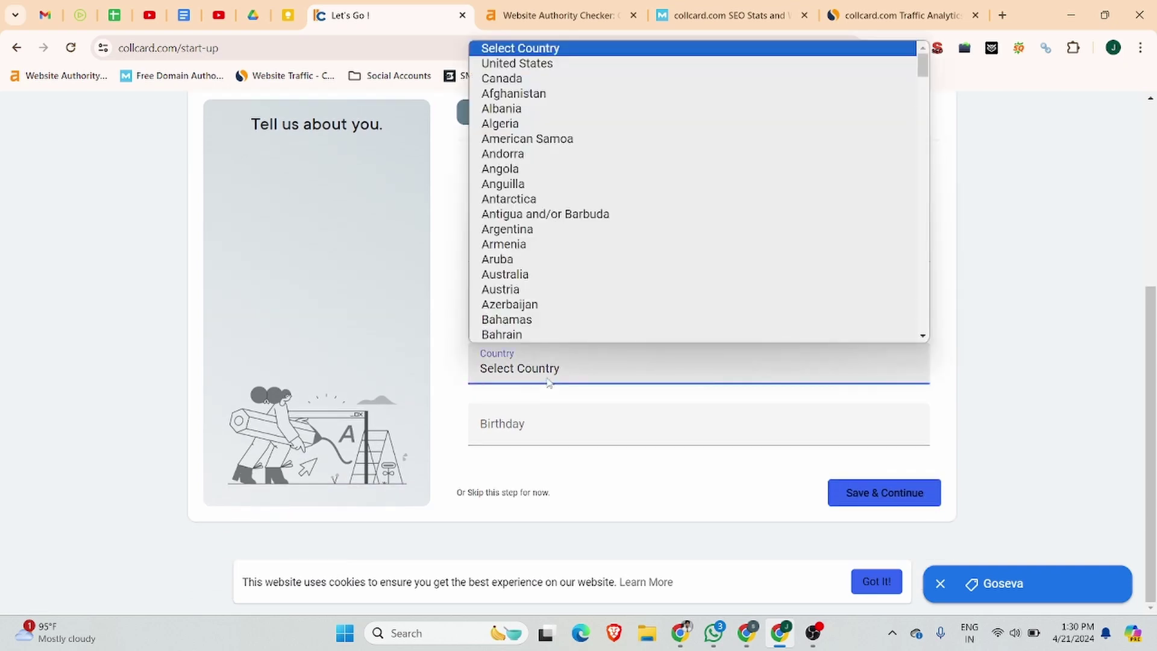
click(512, 62)
Step: Choose the account holder's date of birth in the Birthday calendar
click(494, 422)
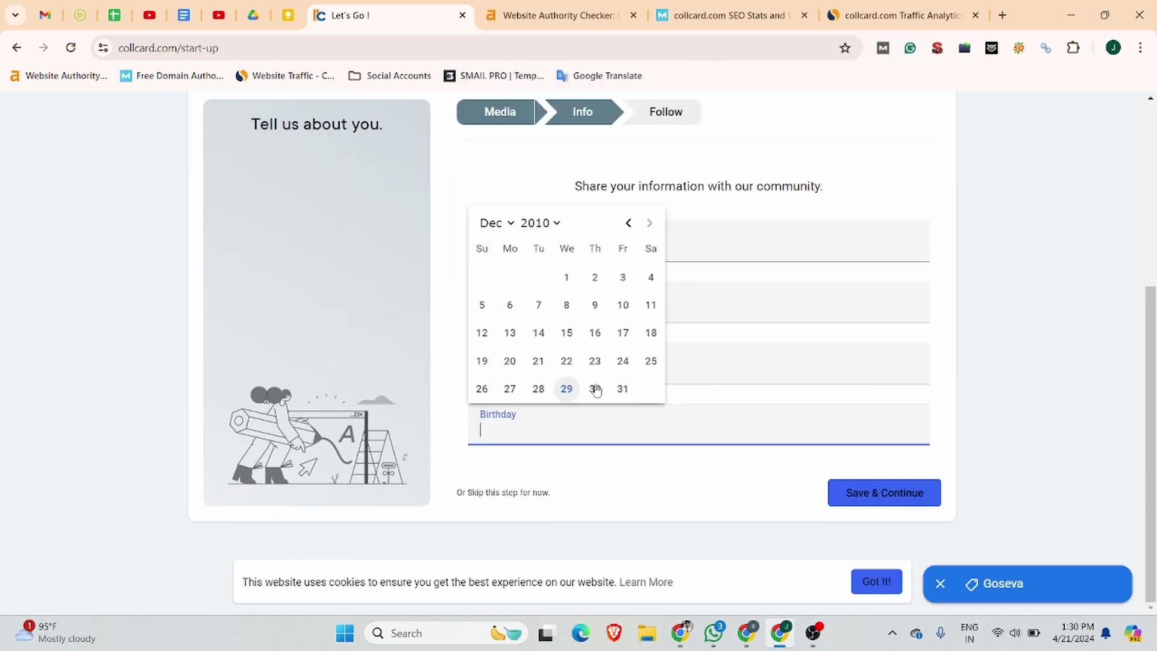
click(545, 222)
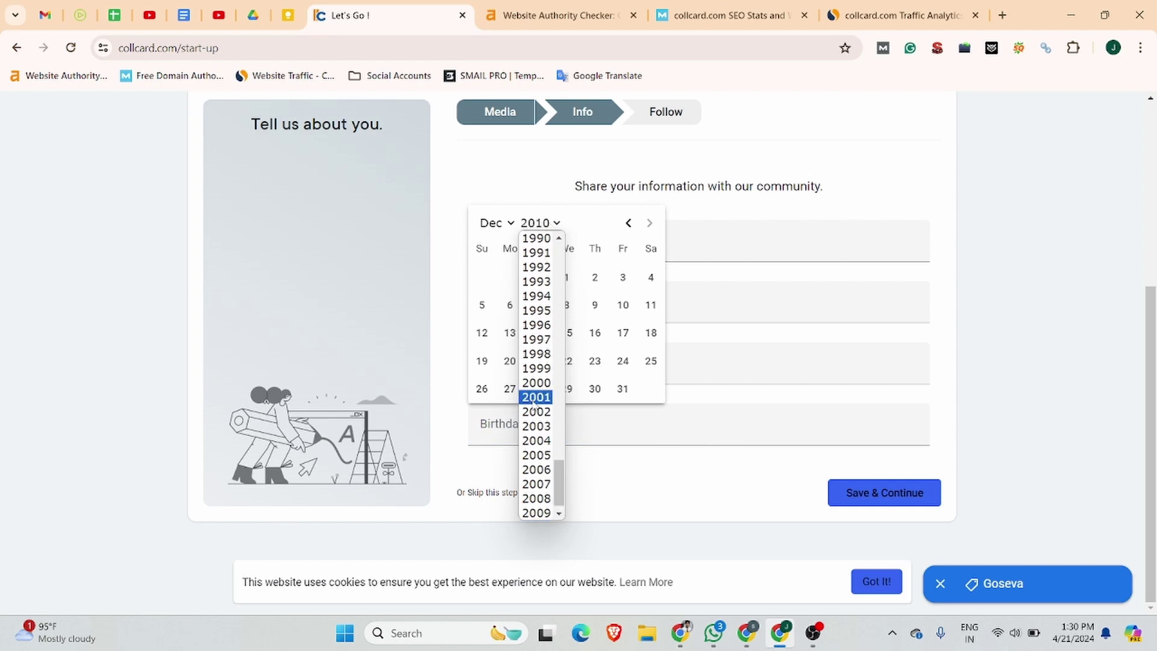
scroll(538, 409, up, 3)
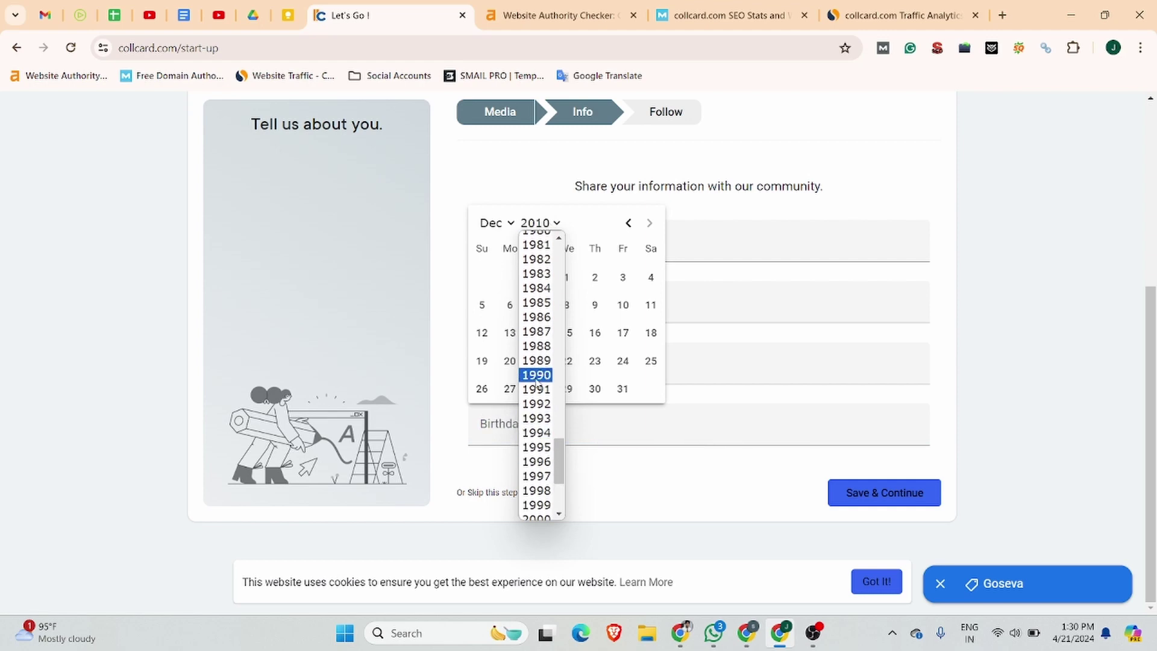
click(538, 514)
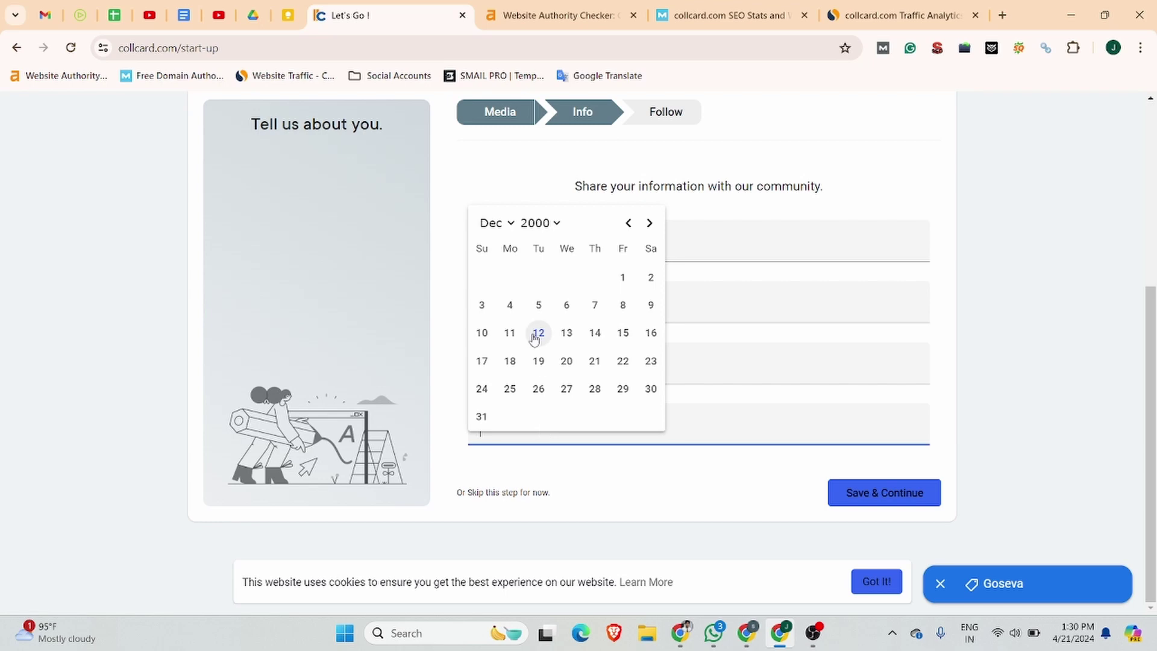
click(505, 223)
click(516, 326)
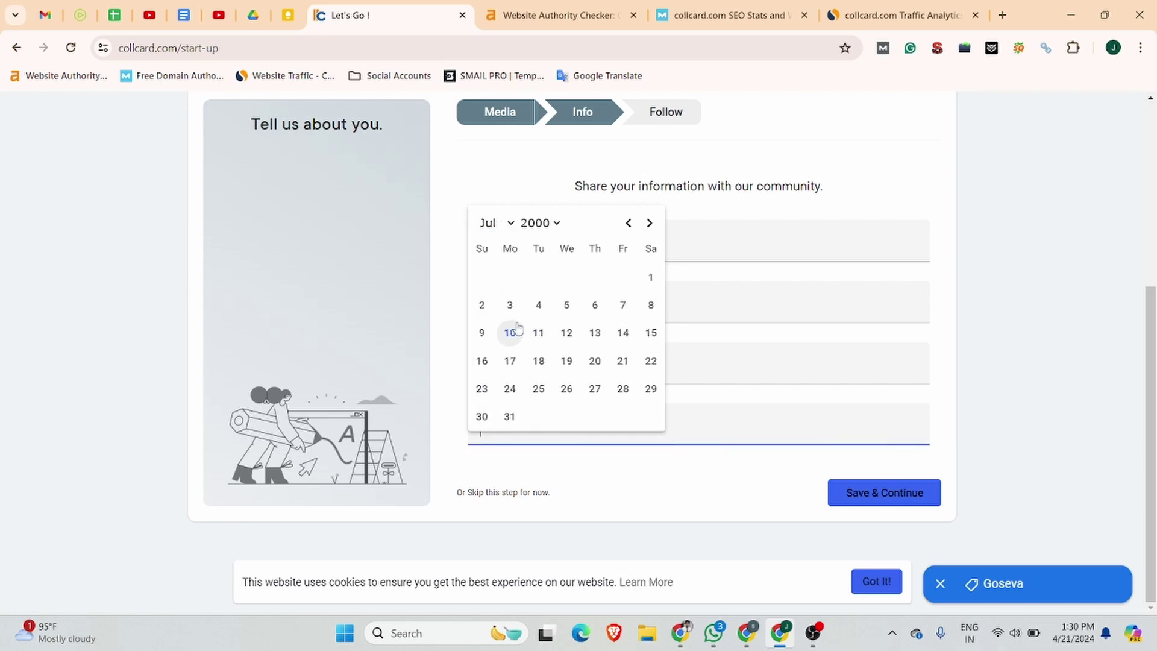
click(567, 304)
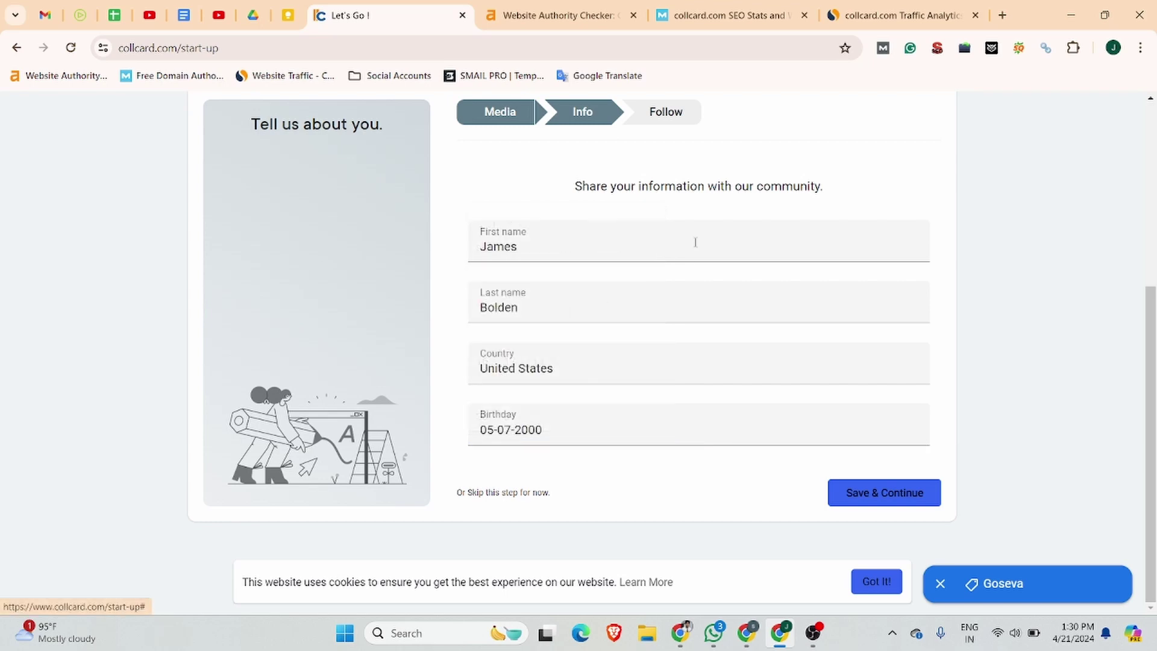
Step: Save the profile information and finish the start-up by following the 20 suggested users
click(873, 493)
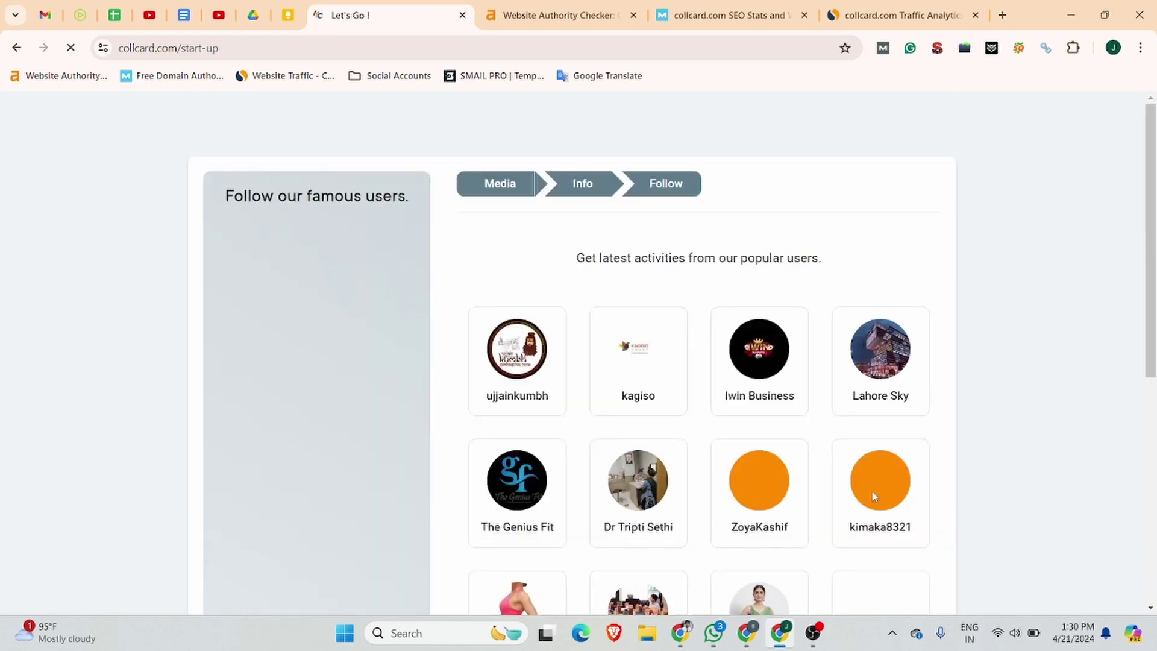
scroll(874, 485, down, 5)
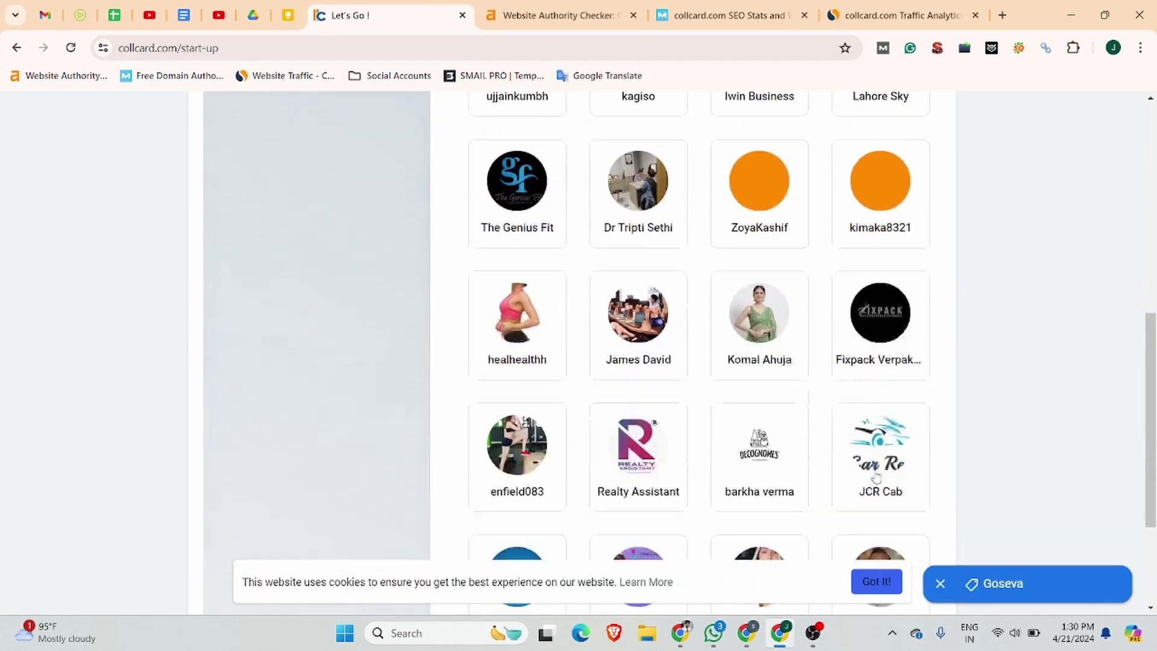
scroll(877, 477, down, 3)
scroll(670, 284, up, 3)
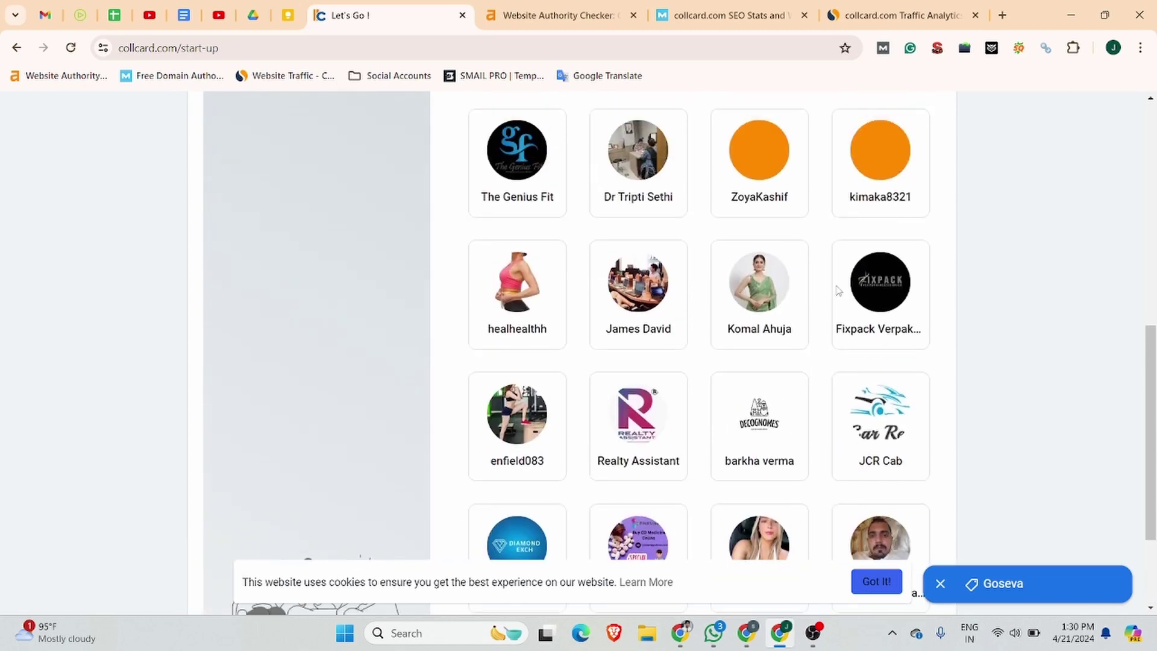
scroll(757, 228, up, 4)
scroll(750, 232, down, 6)
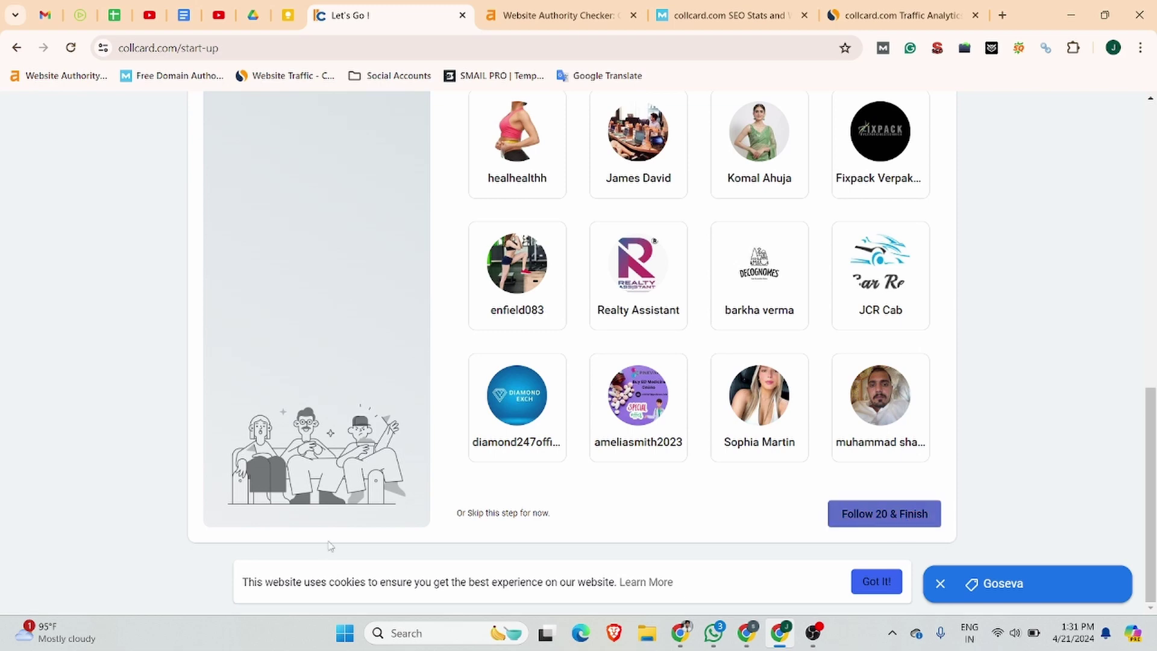
click(885, 519)
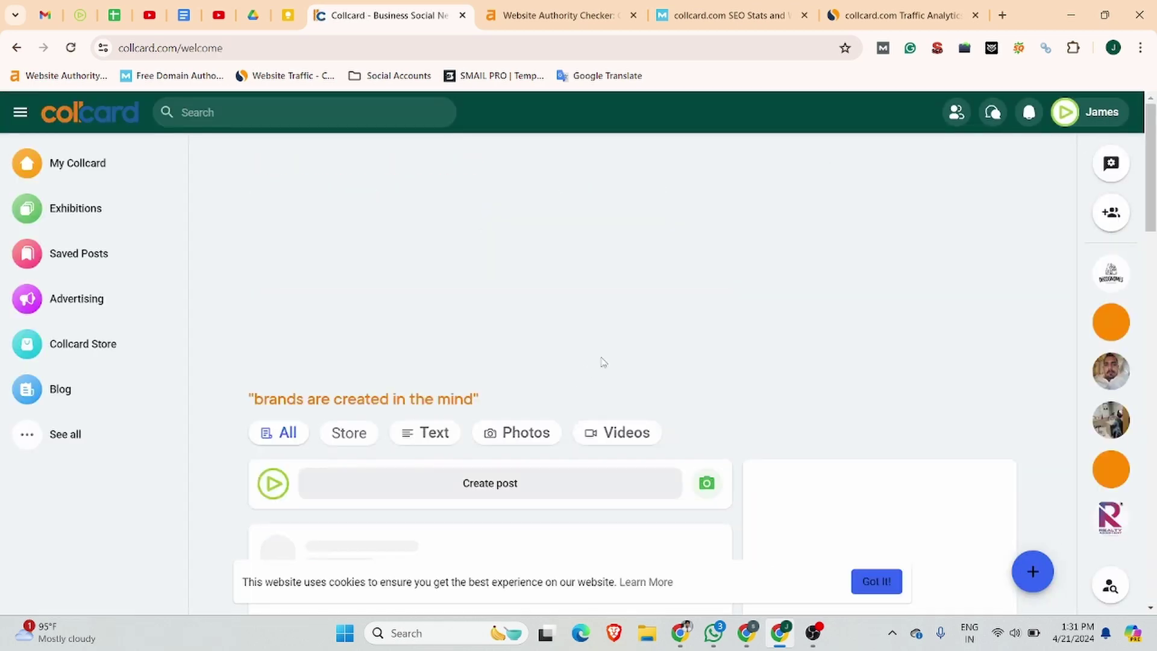
Step: Dismiss the location request, go to the account's own profile page and open it for editing
scroll(391, 408, down, 5)
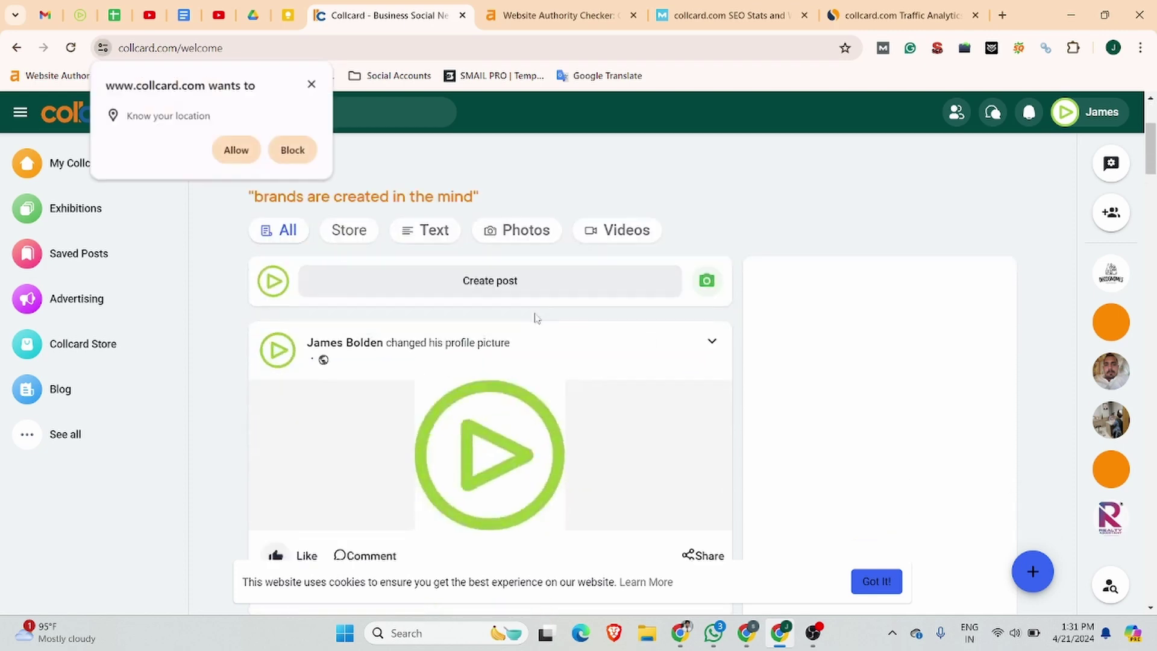
click(310, 85)
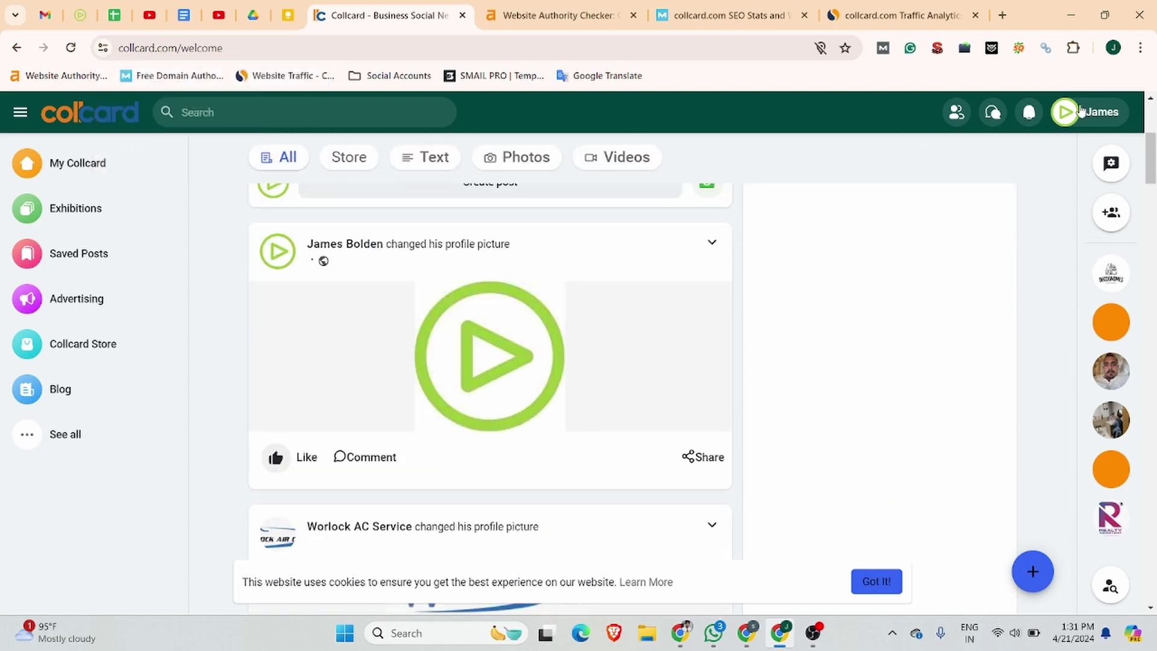
click(946, 154)
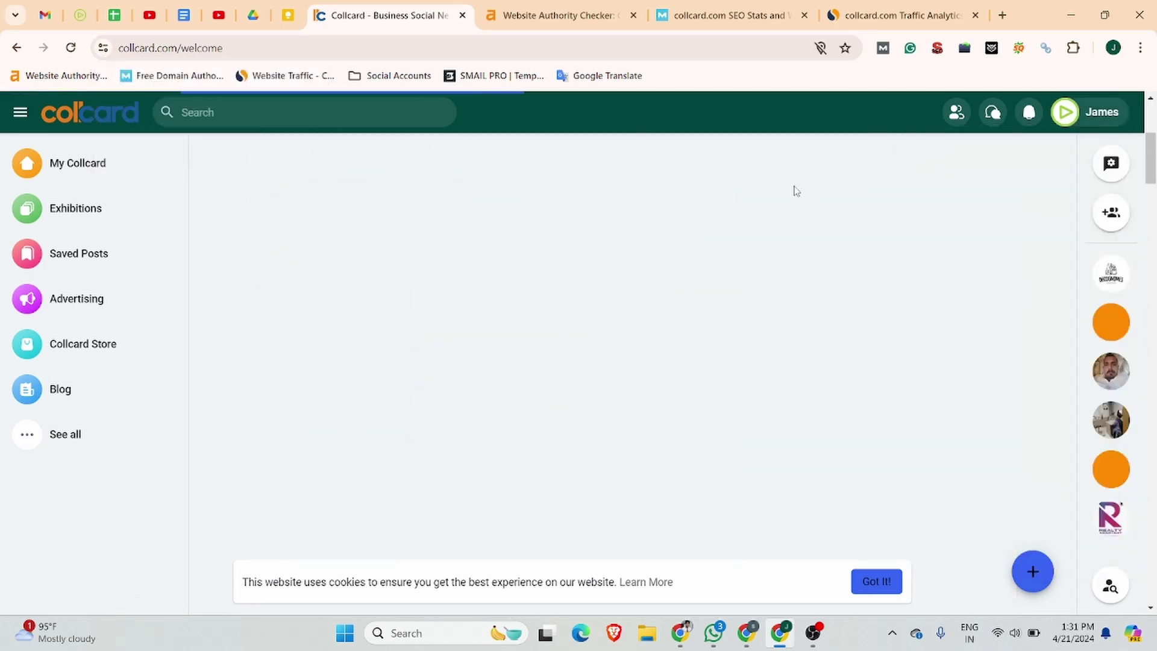
scroll(759, 341, down, 4)
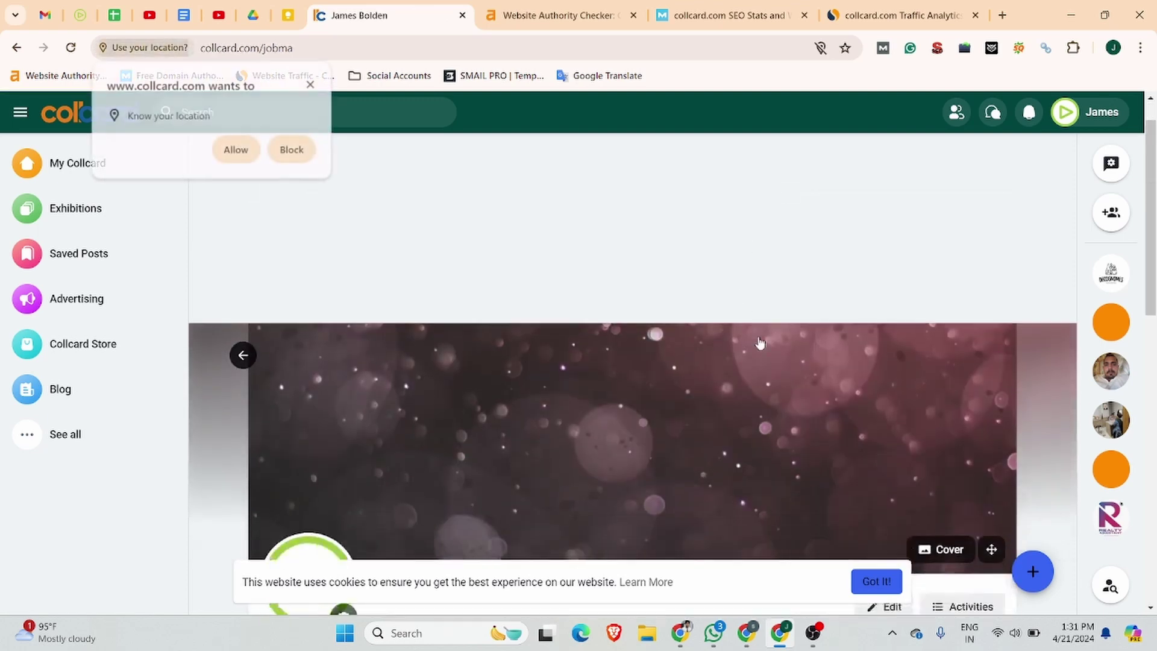
click(881, 348)
click(693, 244)
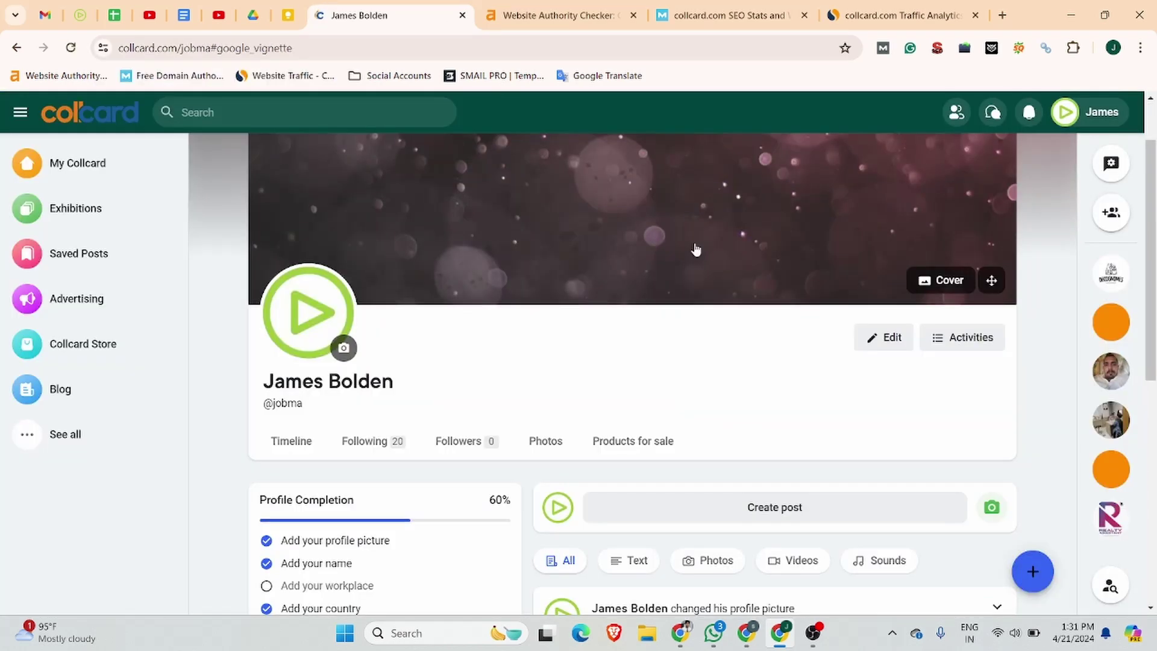
click(875, 341)
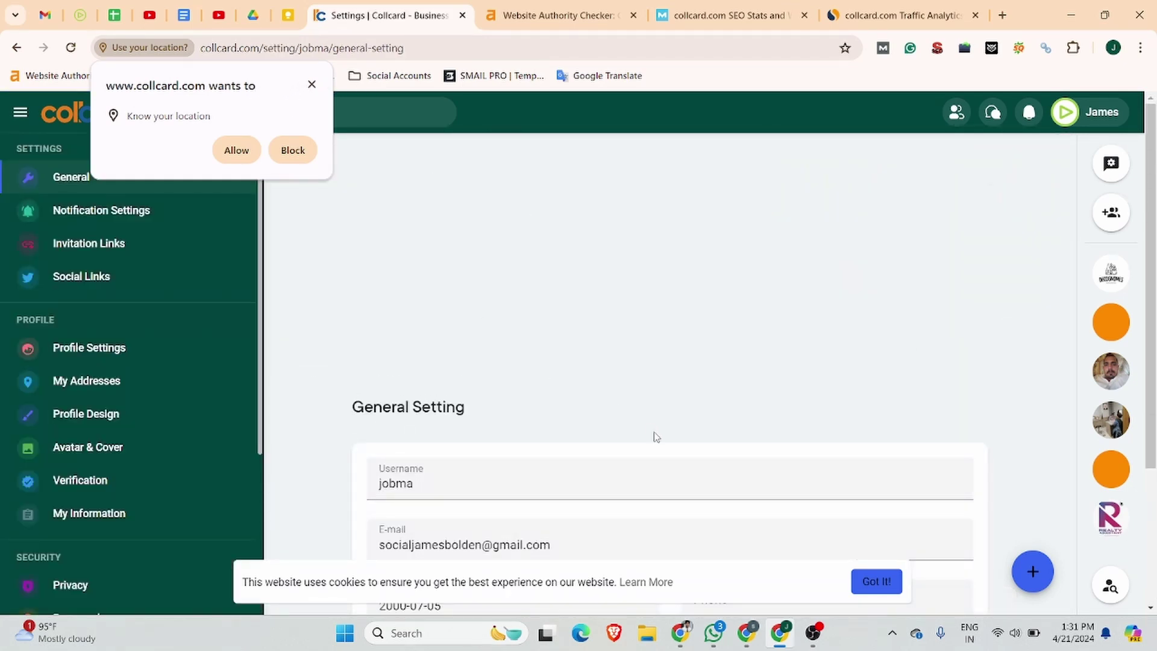
click(777, 409)
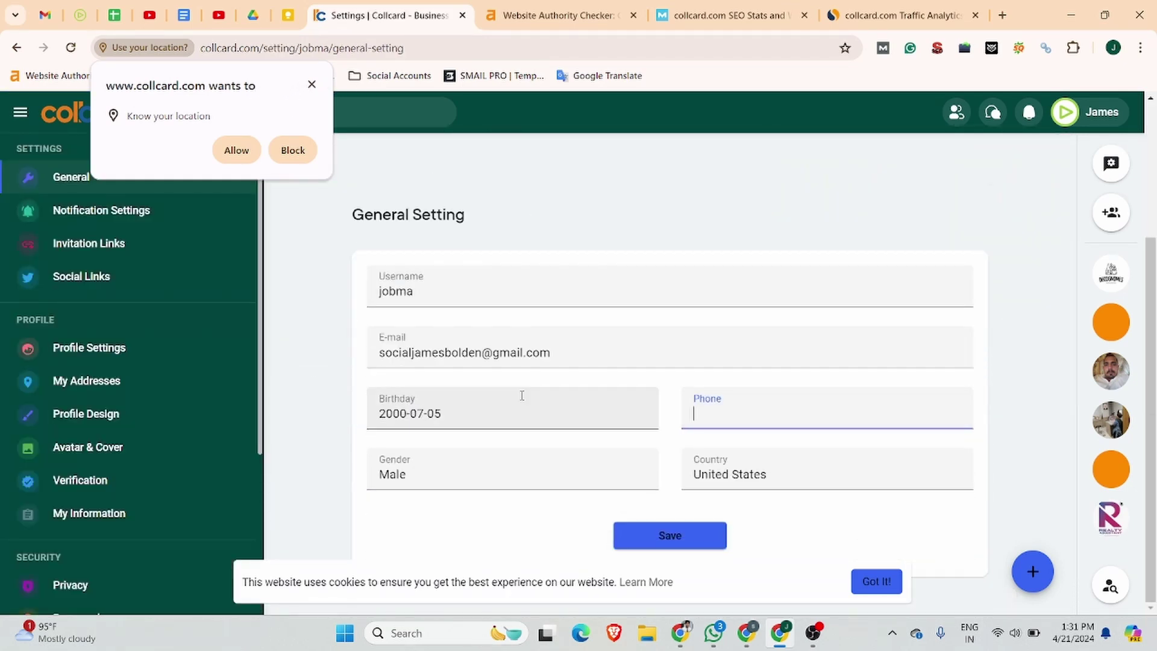
click(184, 15)
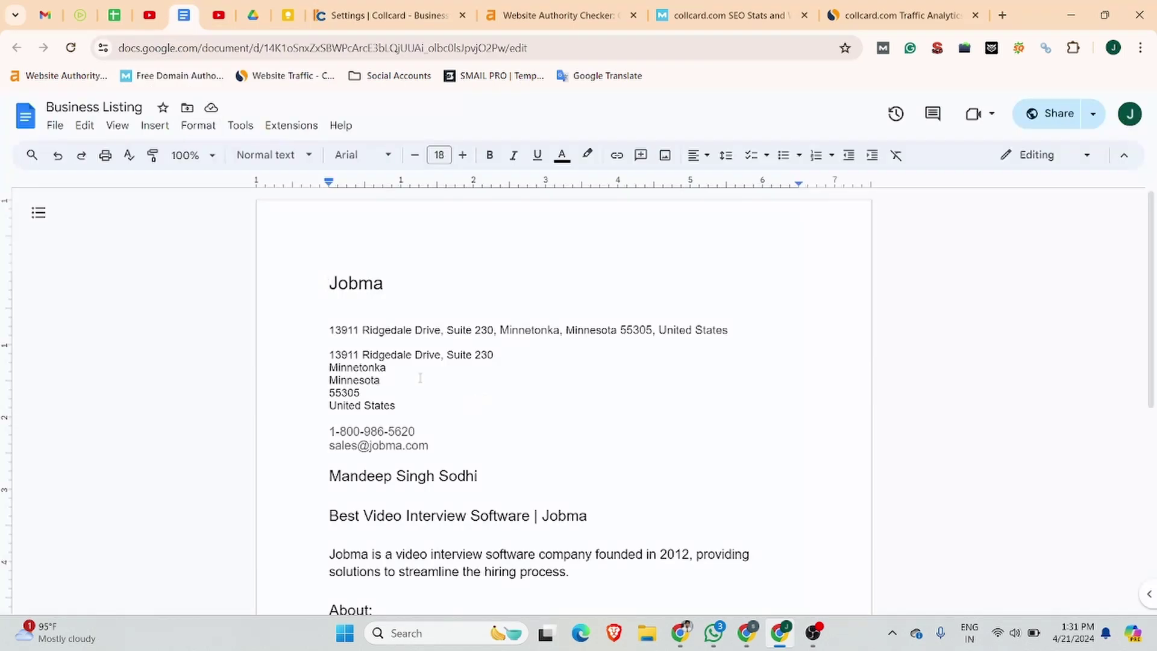
drag(418, 431, 325, 431)
key(ctrl+c)
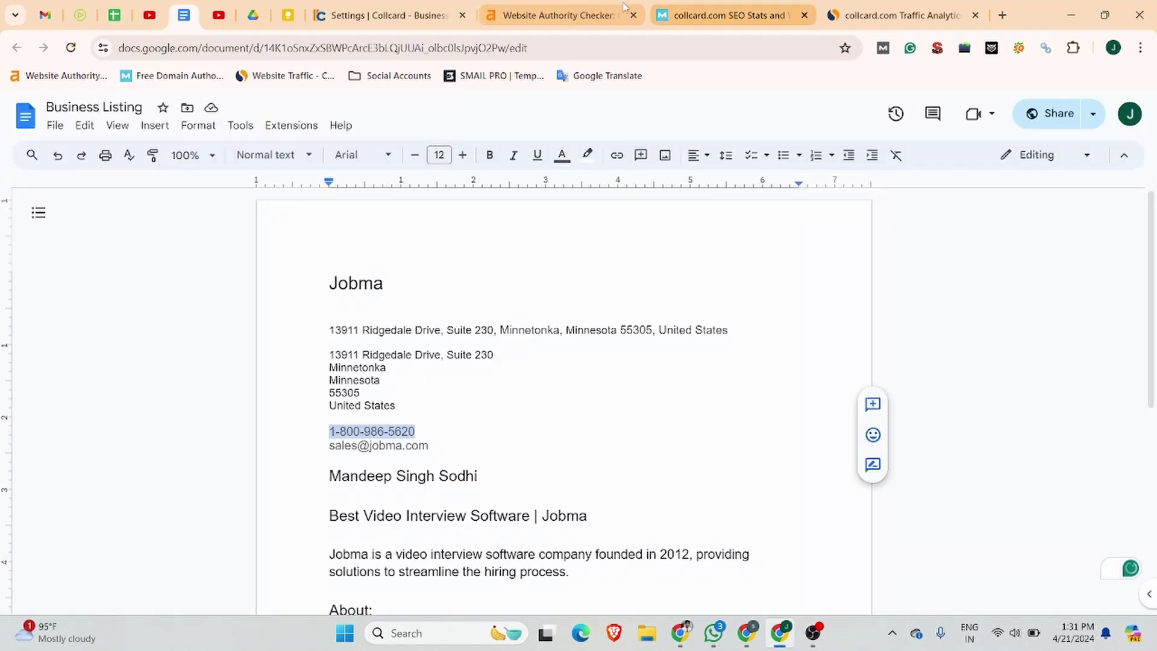
click(380, 15)
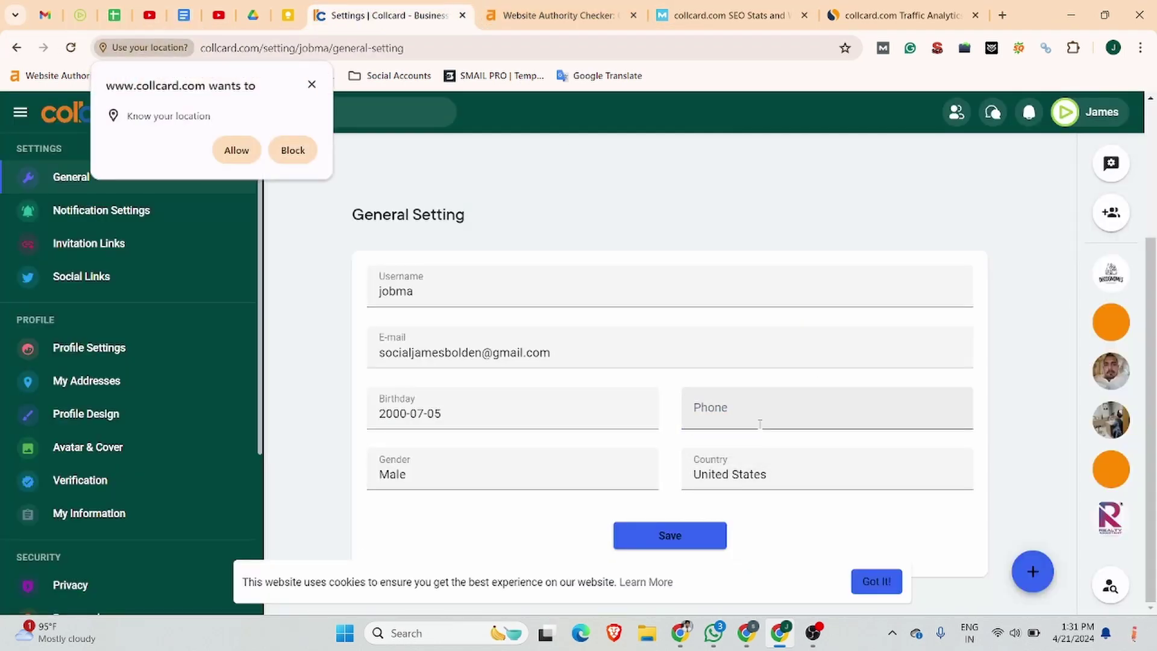
click(759, 424)
key(ctrl+v)
click(688, 542)
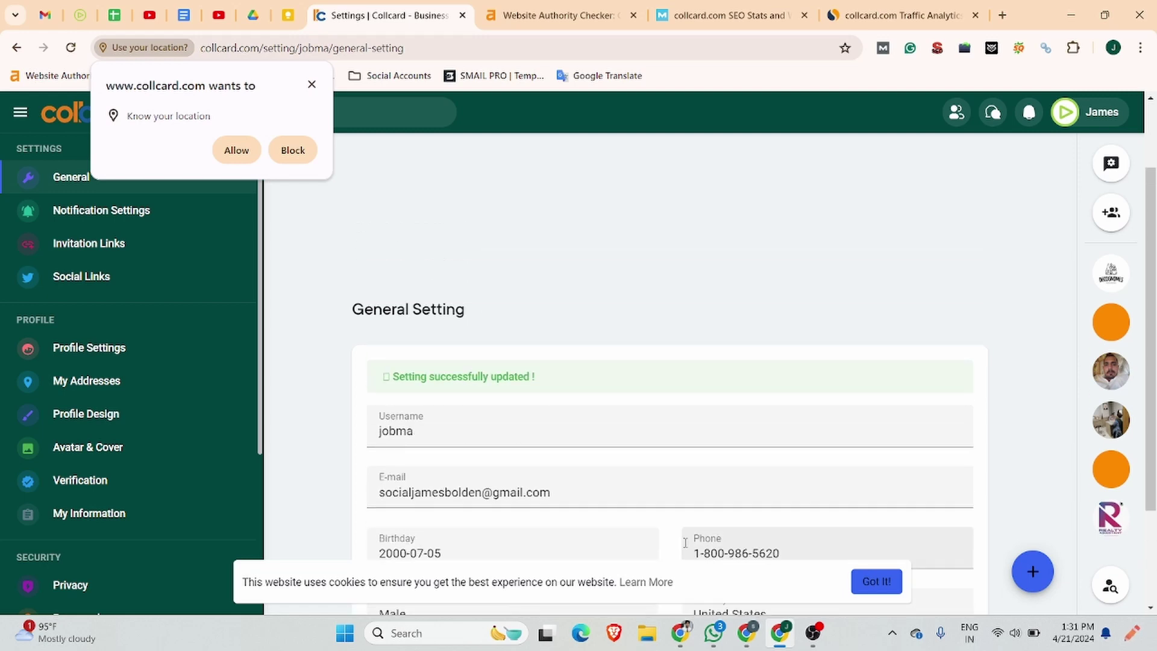
click(311, 86)
scroll(760, 278, down, 1)
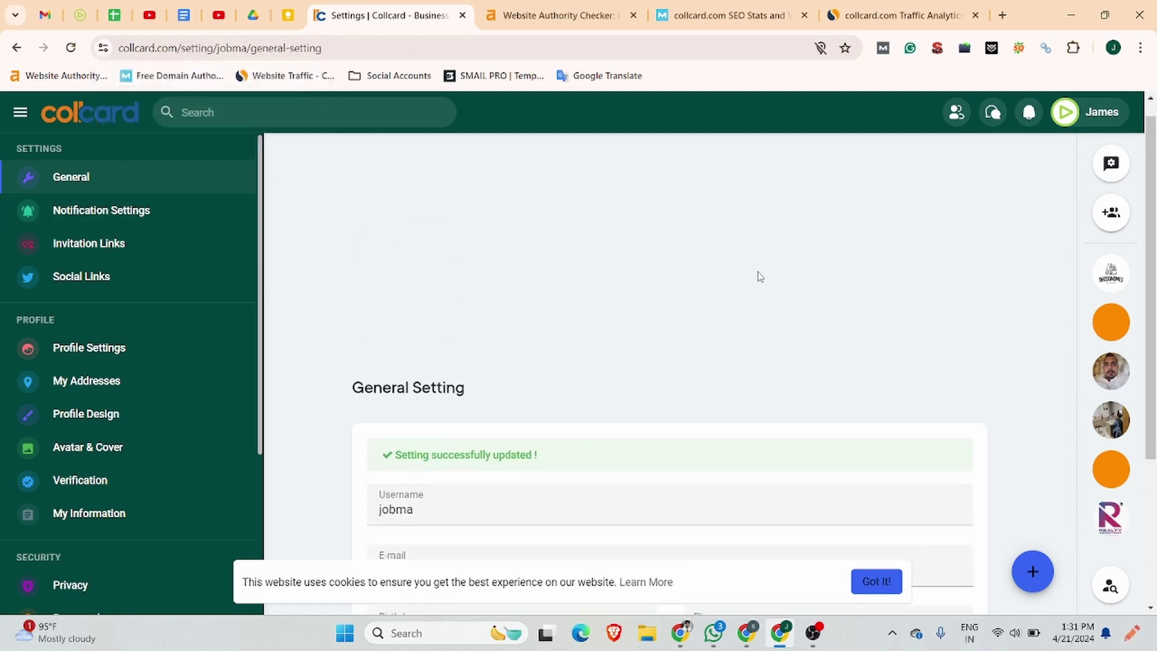
scroll(758, 277, down, 3)
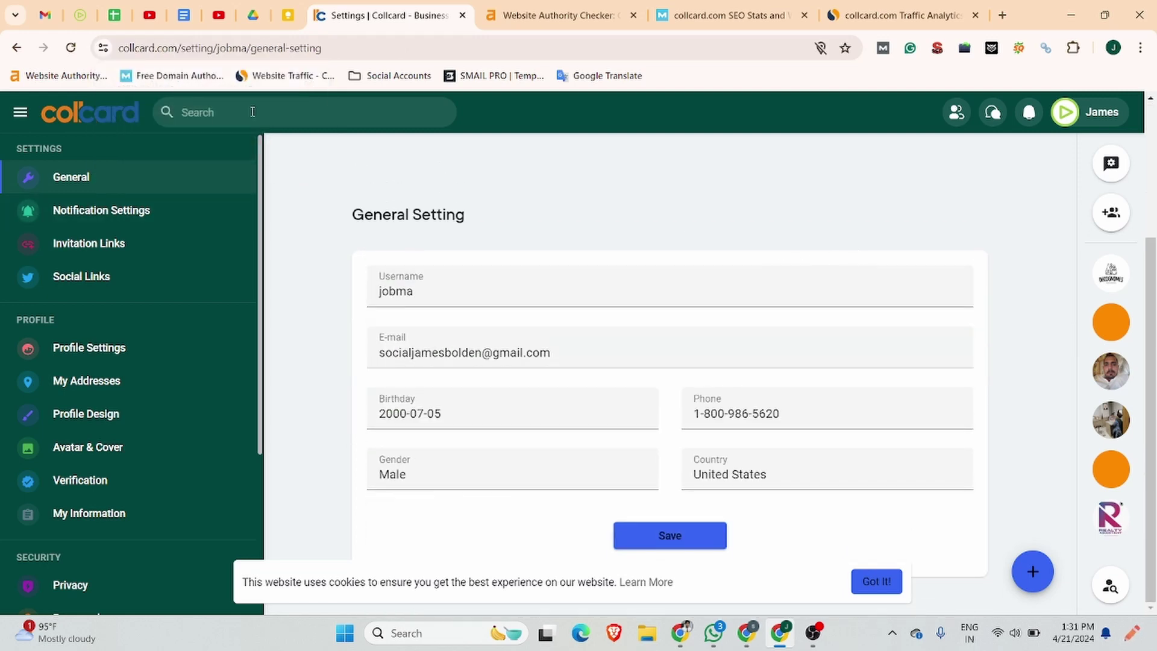
Step: Return to the Collcard home feed and look over its posts and content creation options
click(125, 117)
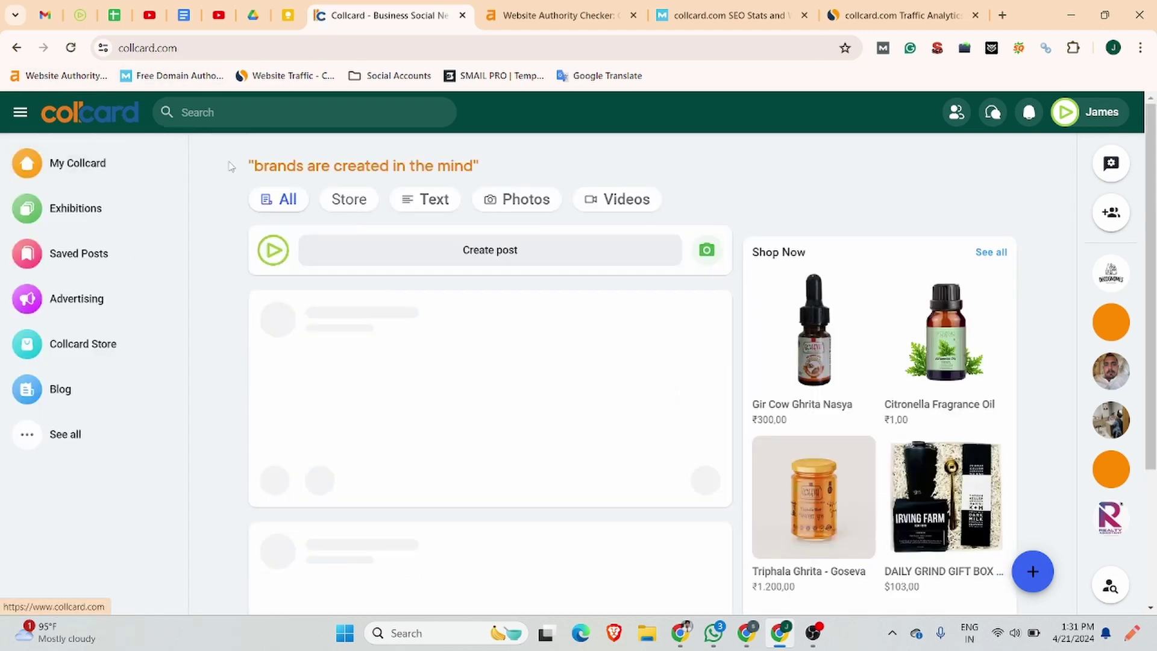
scroll(681, 386, down, 5)
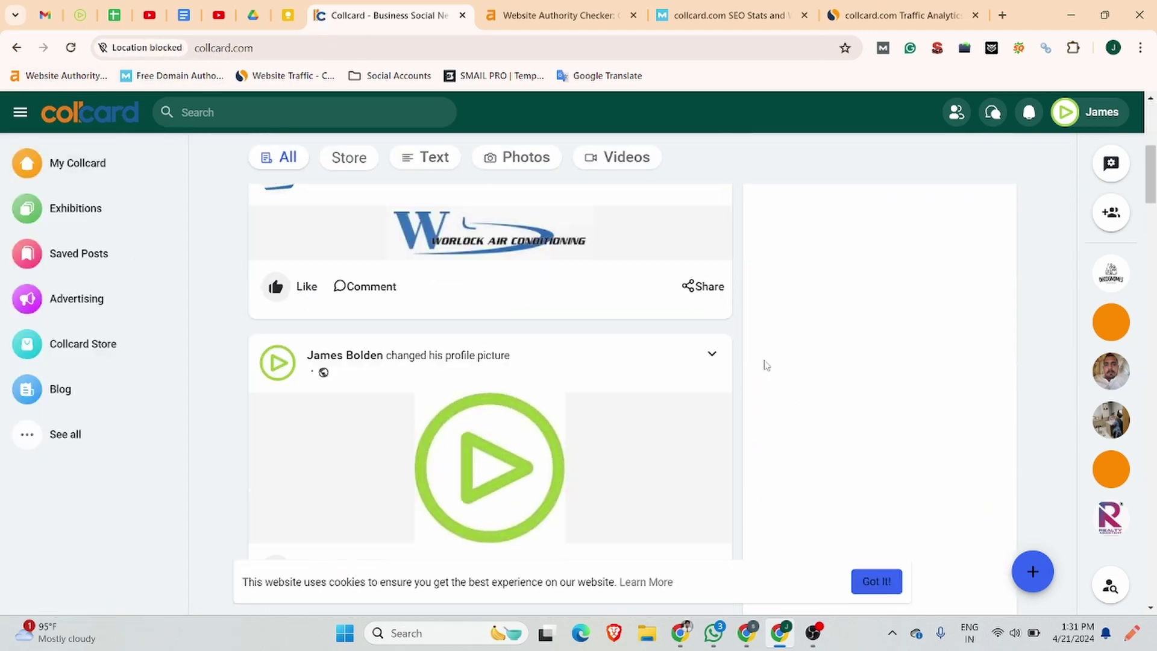
click(1032, 574)
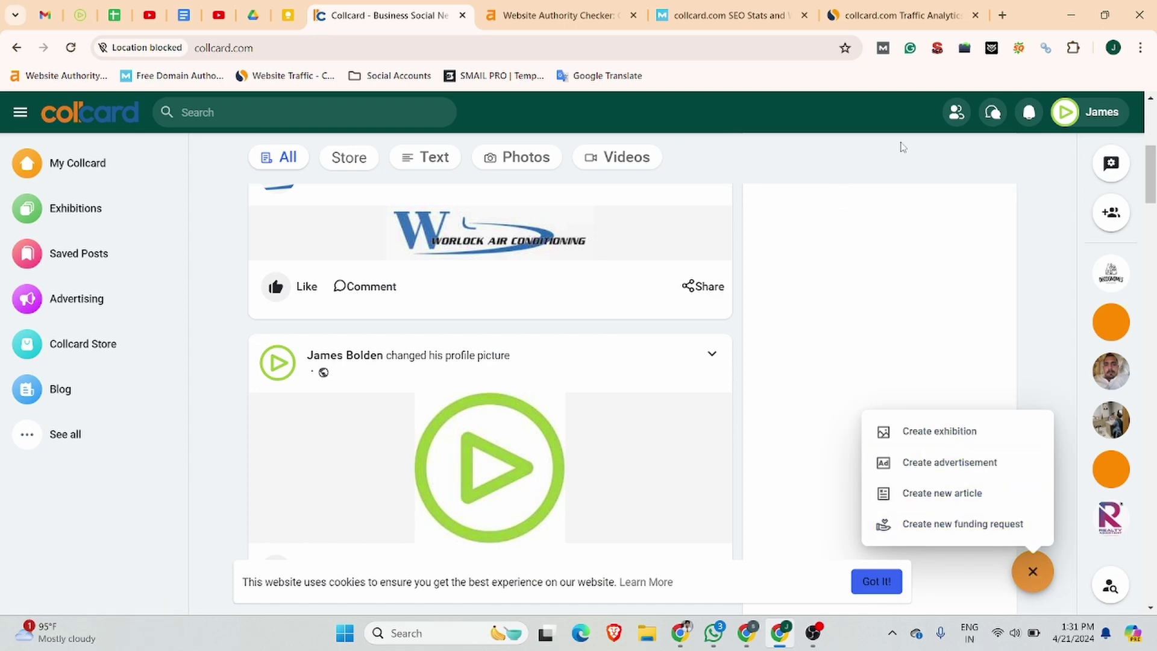
scroll(687, 333, up, 5)
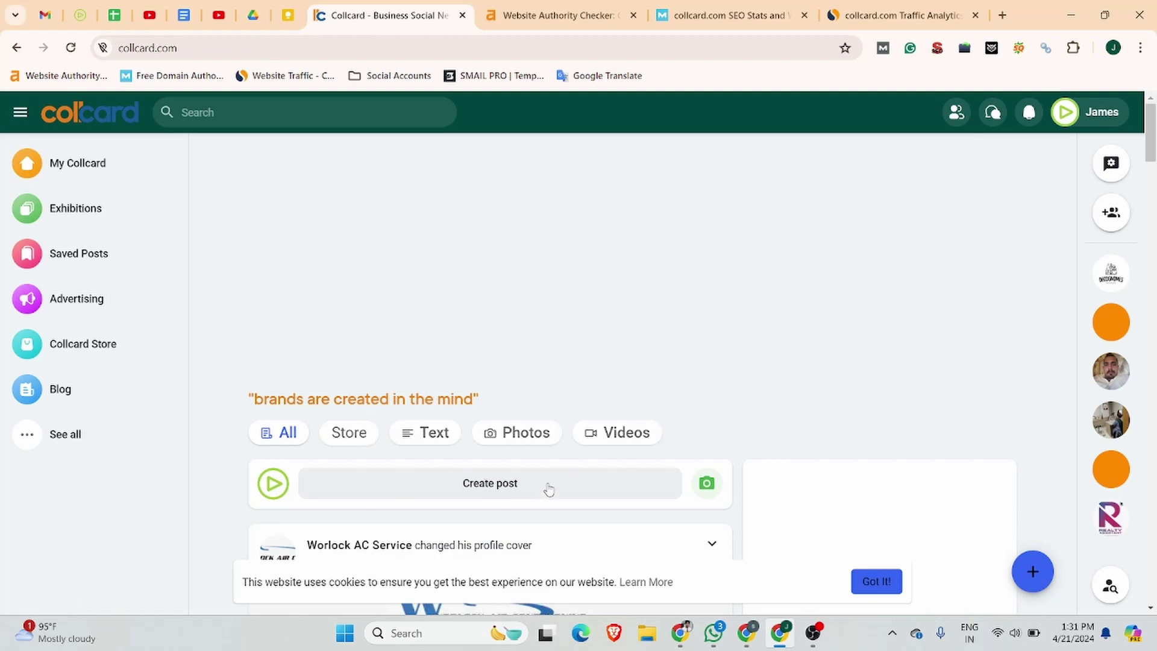
scroll(549, 482, down, 5)
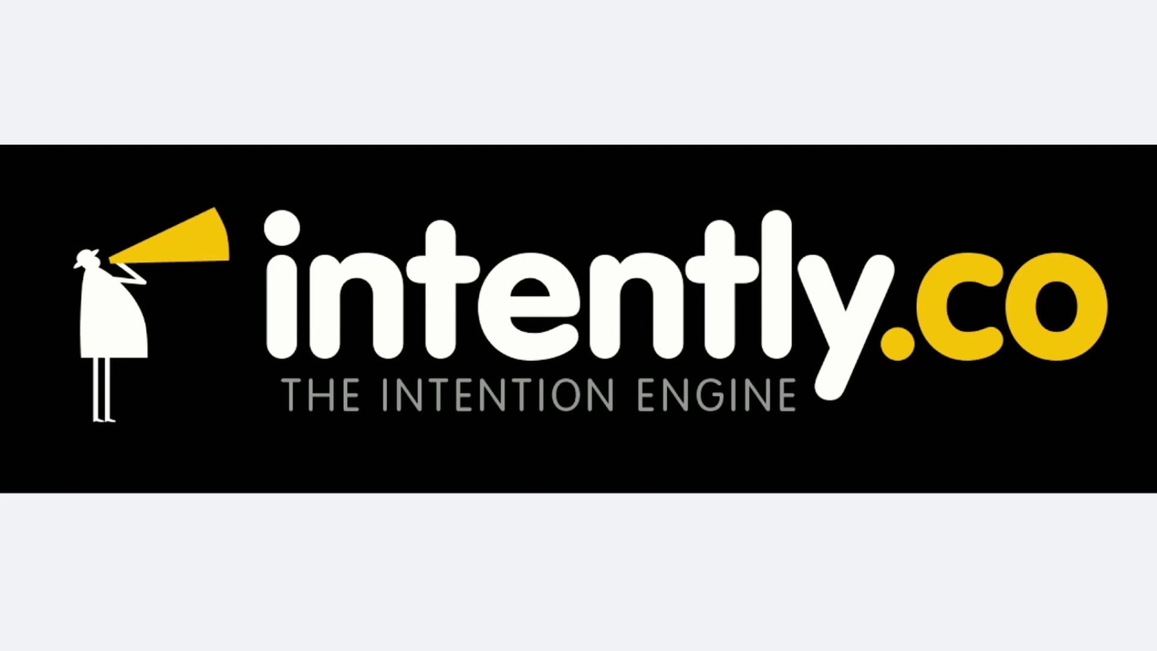
key(Right)
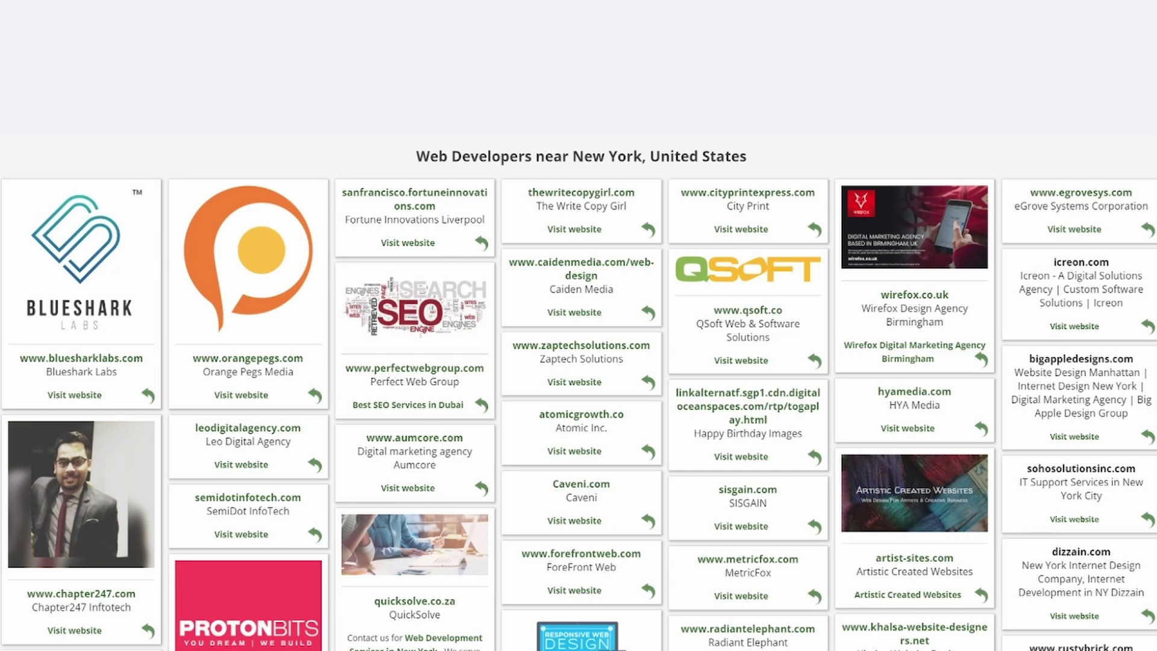
key(Right)
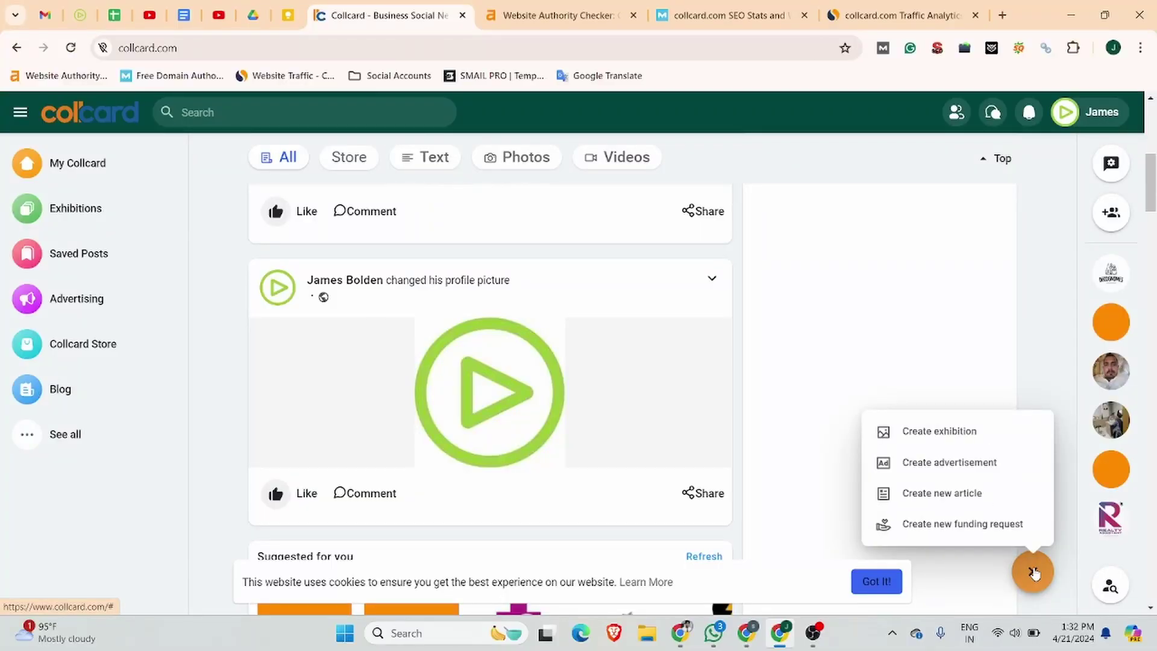
Step: Start a new Collcard article and open the Jobma blog post on boosting HR agency visibility on social media
click(971, 496)
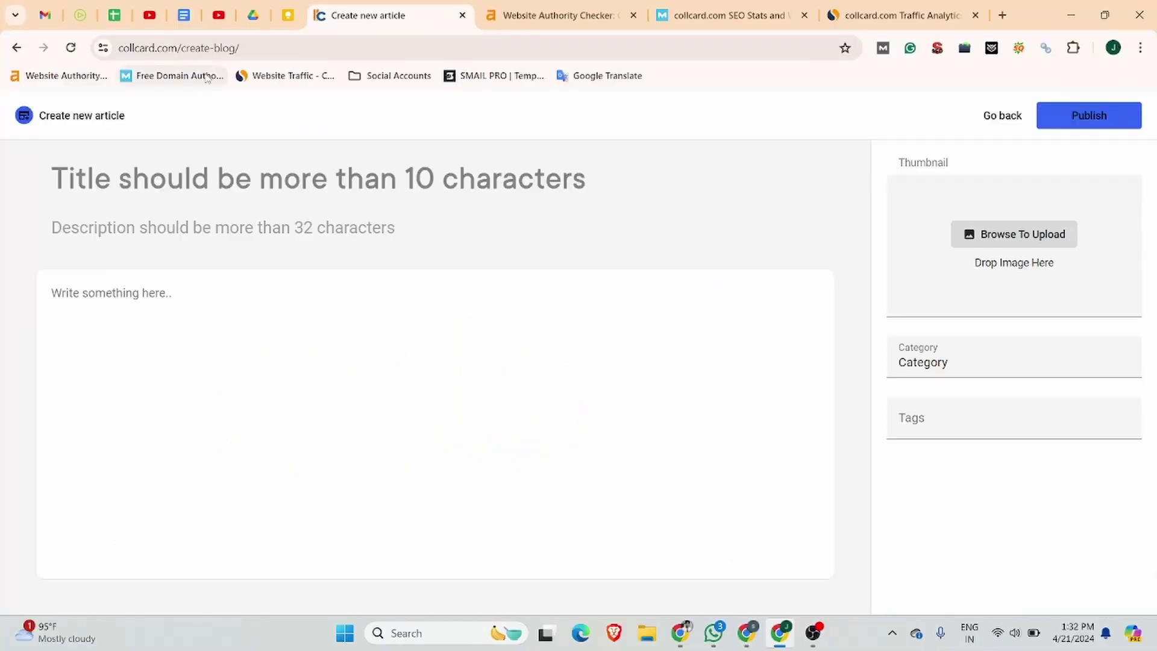
click(80, 15)
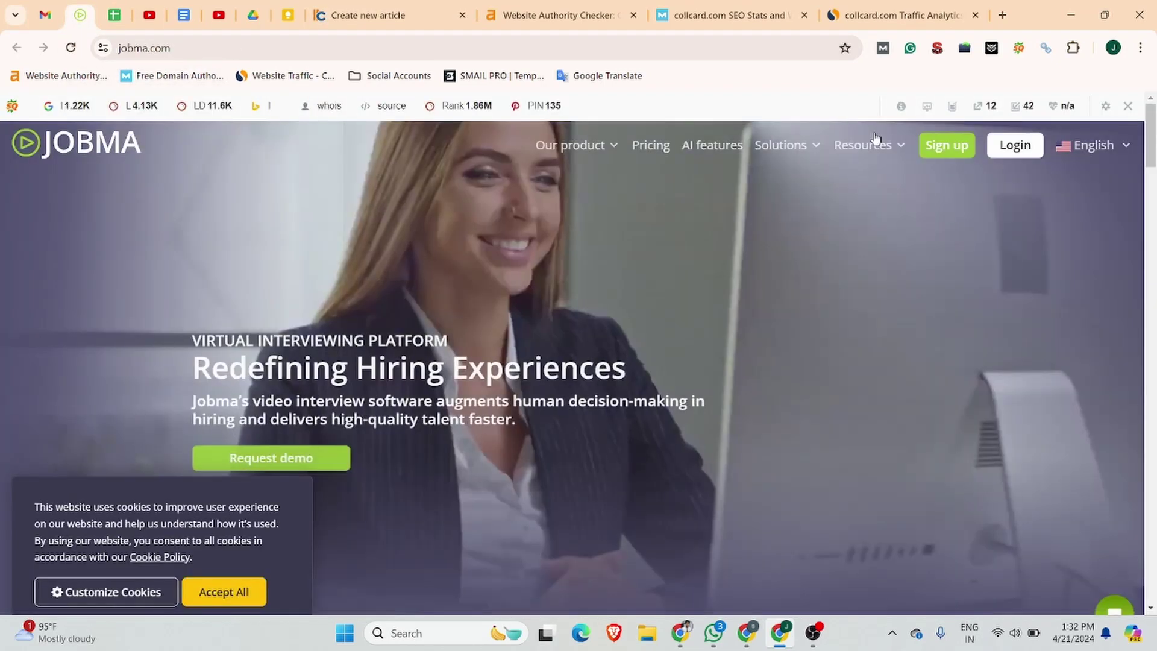
mouse_move(868, 144)
click(863, 181)
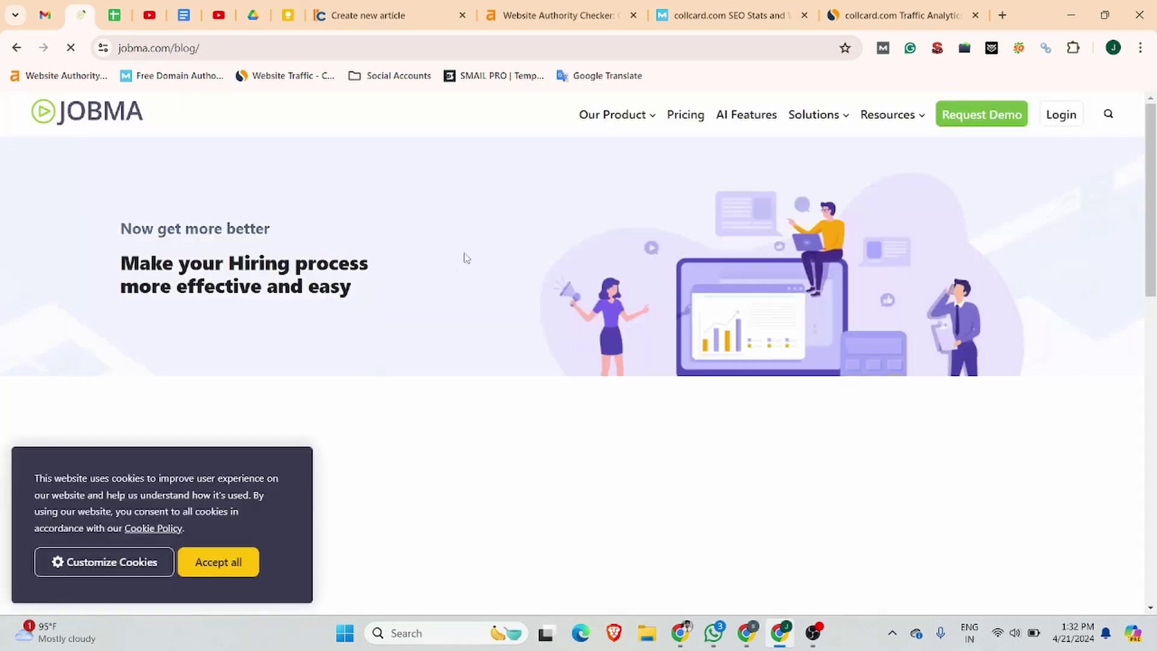
scroll(382, 302, down, 8)
scroll(264, 194, up, 2)
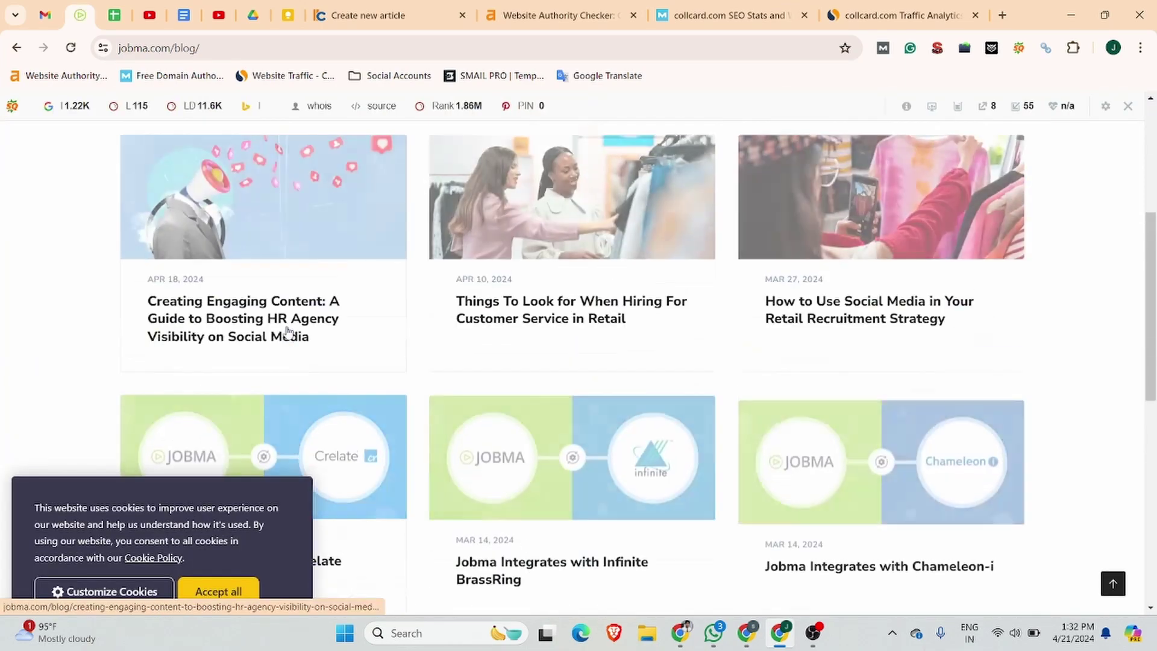
click(277, 336)
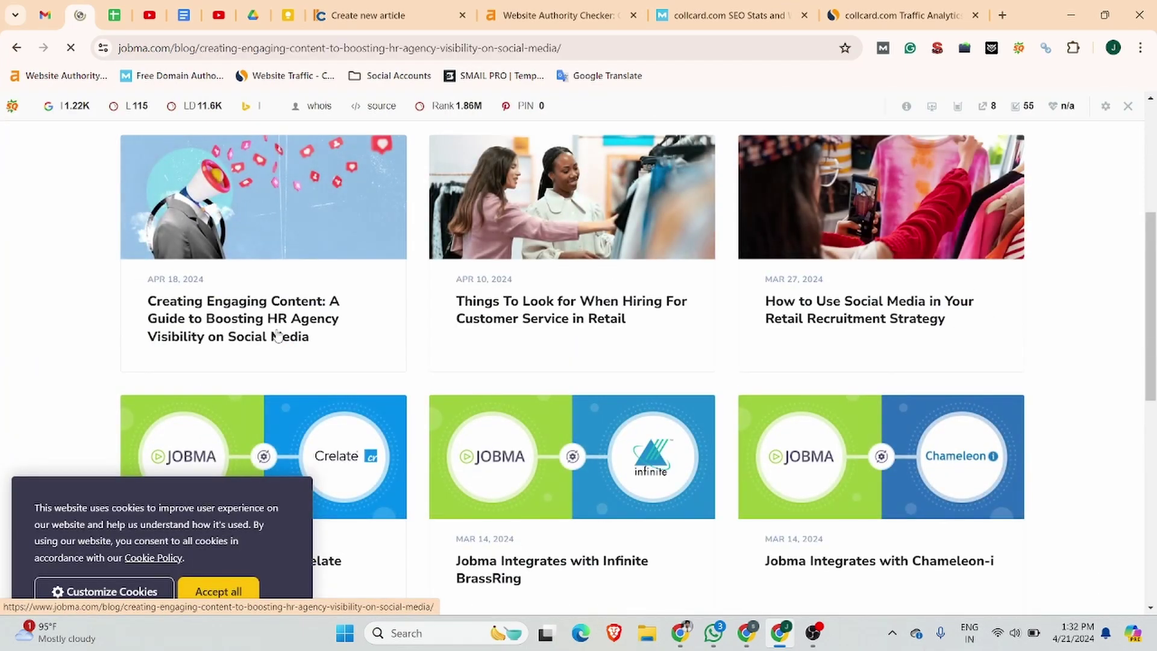
Step: Copy the blog post's title, "Creating Engaging Content: A Guide to Boosting HR Agency Visibility on Social Media", into the new article's title
scroll(266, 333, down, 5)
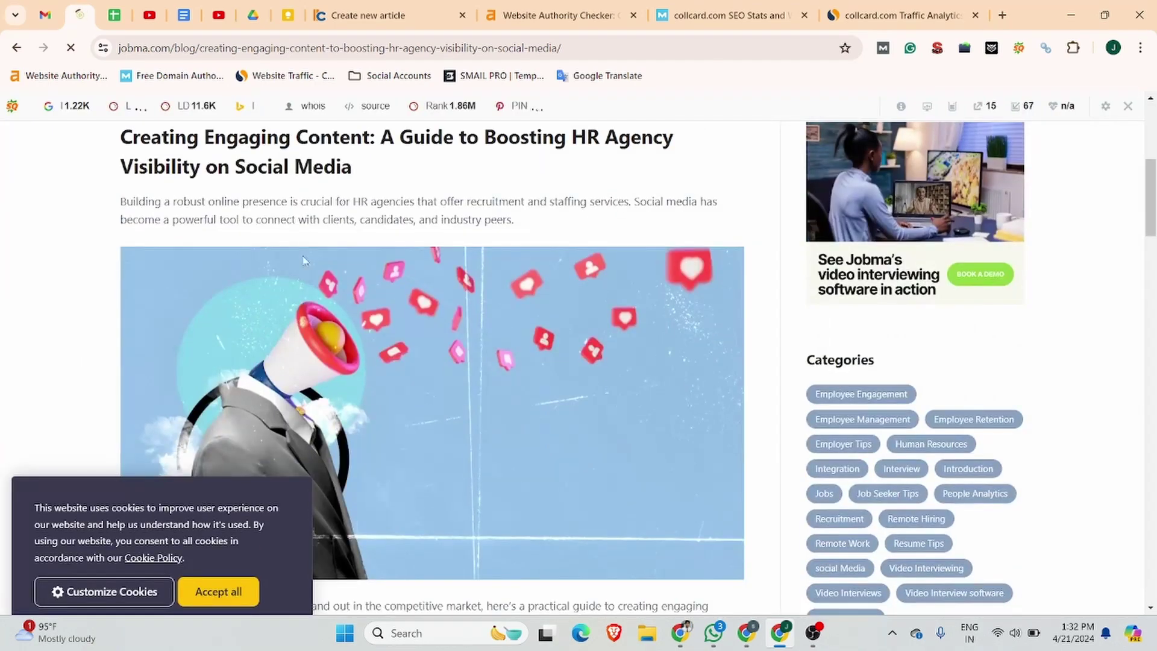
scroll(265, 332, up, 1)
drag(368, 241, 115, 216)
key(ctrl+c)
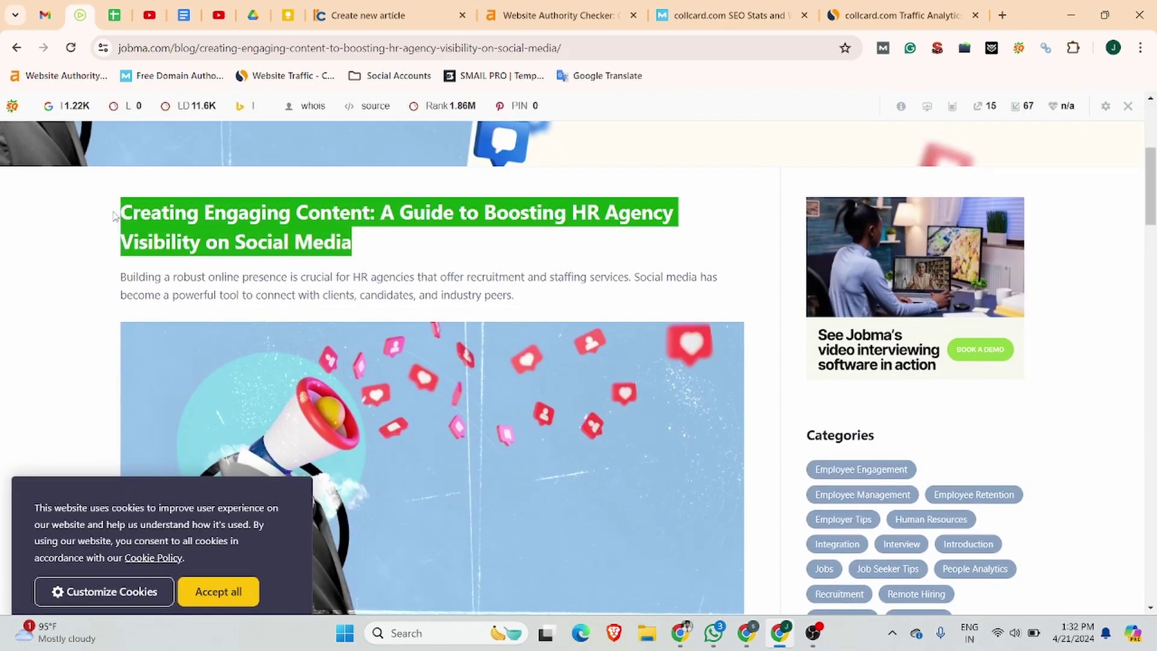
click(364, 5)
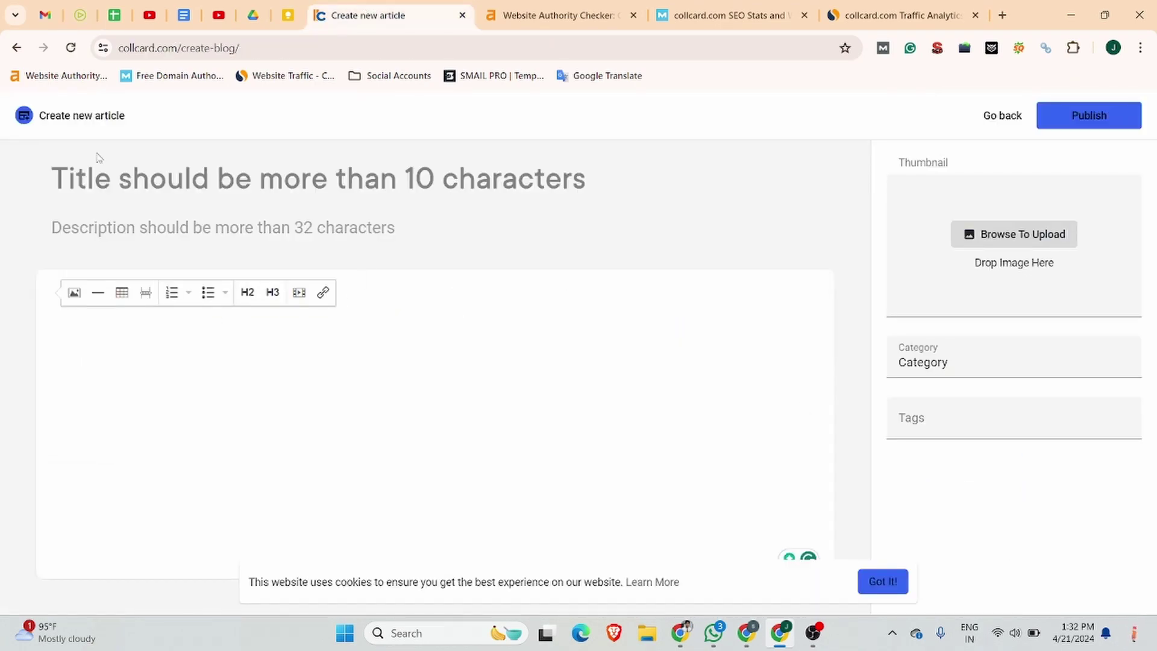
click(100, 175)
key(ctrl+v)
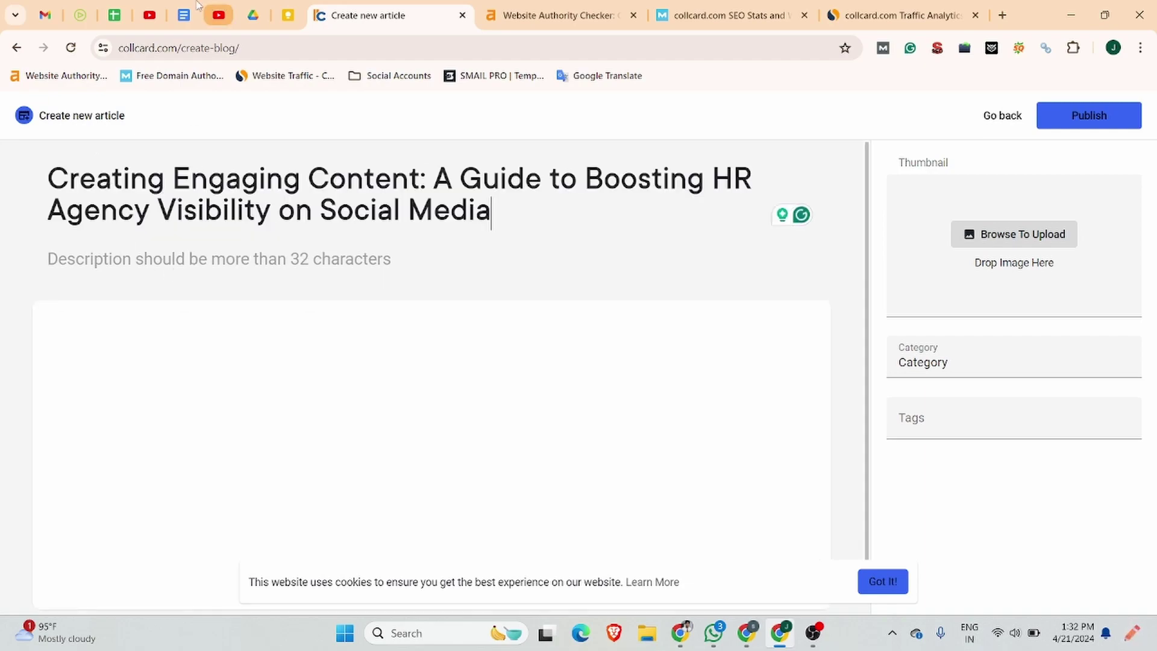
Step: Copy the first "In Conclusion" paragraph of the Jobma blog post into the new article's description
click(80, 15)
scroll(370, 425, down, 20)
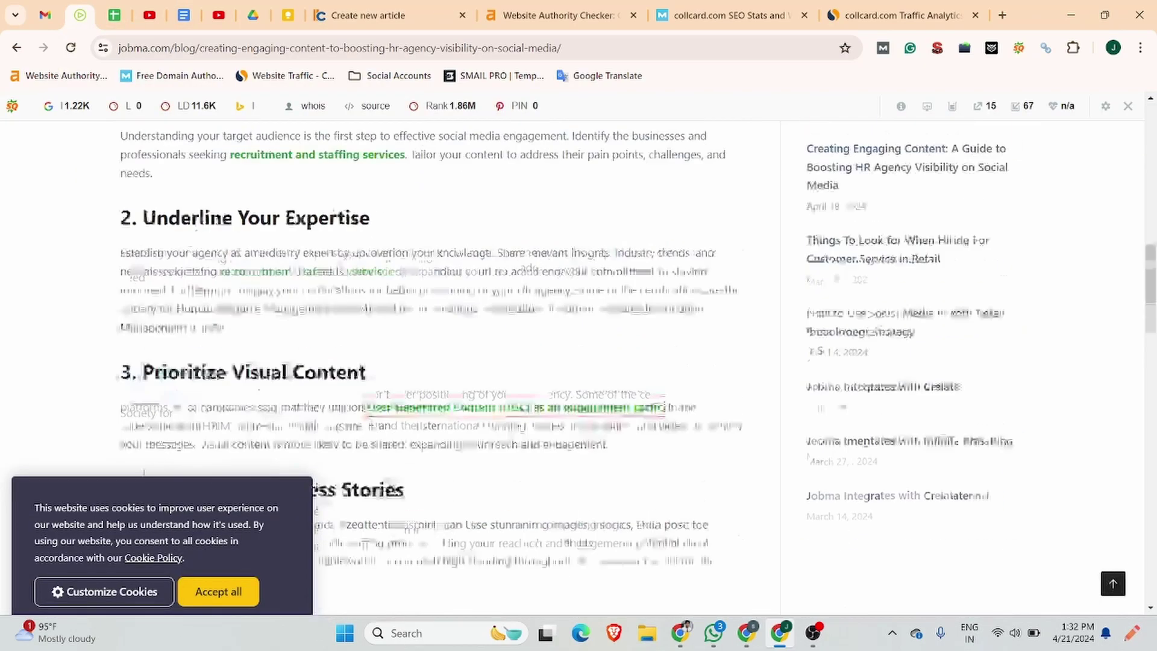
scroll(361, 398, up, 2)
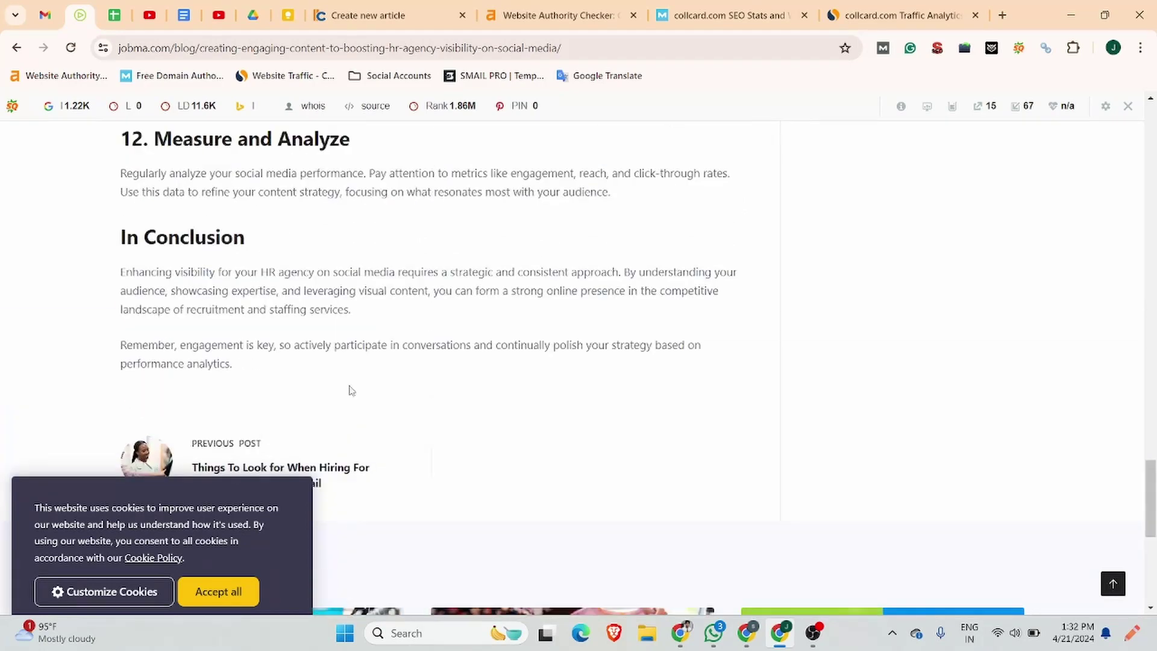
drag(385, 310, 98, 282)
key(ctrl+c)
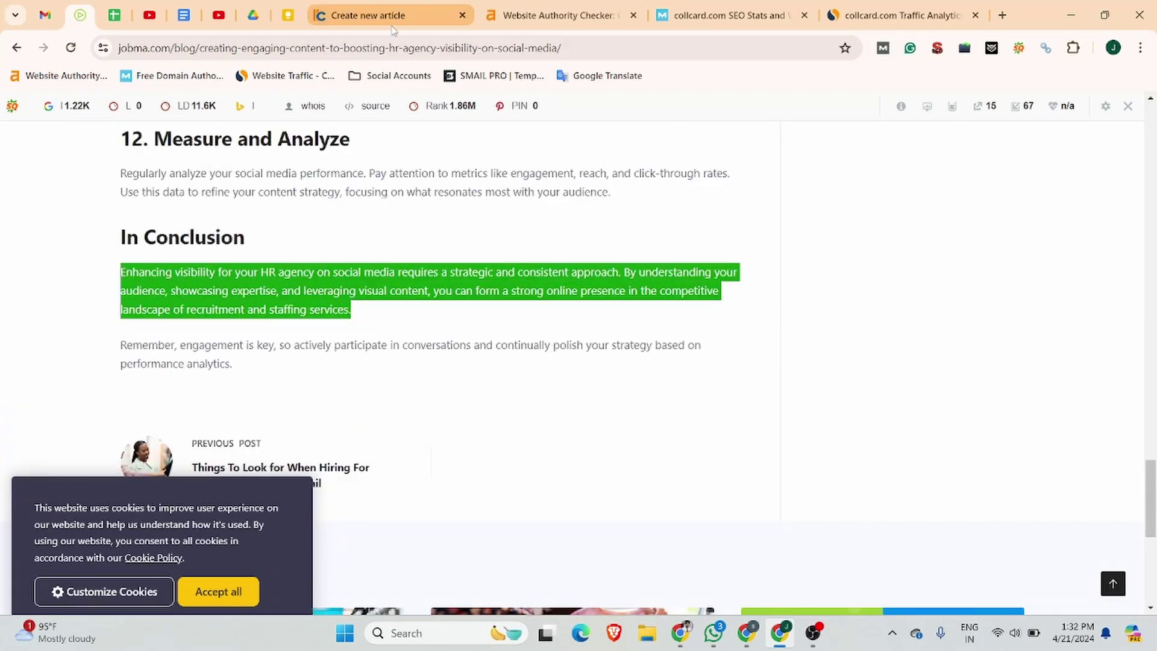
click(391, 6)
click(230, 259)
key(ctrl+v)
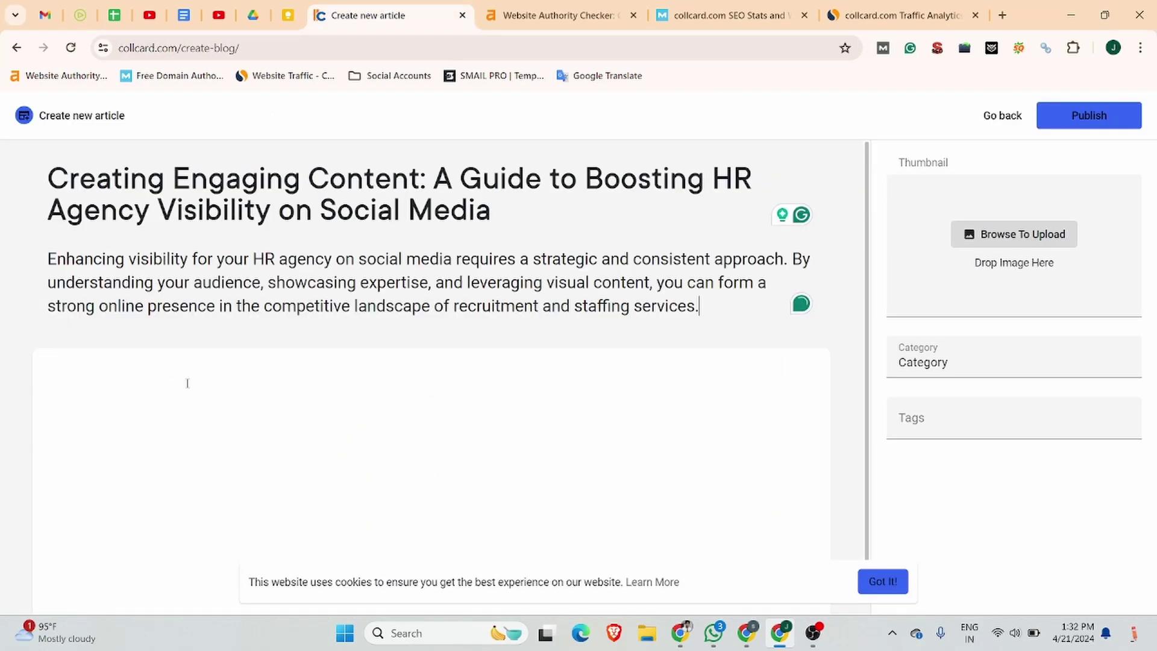
Step: Copy the whole Jobma blog post, from its title and image through the conclusion, into the article body
click(81, 15)
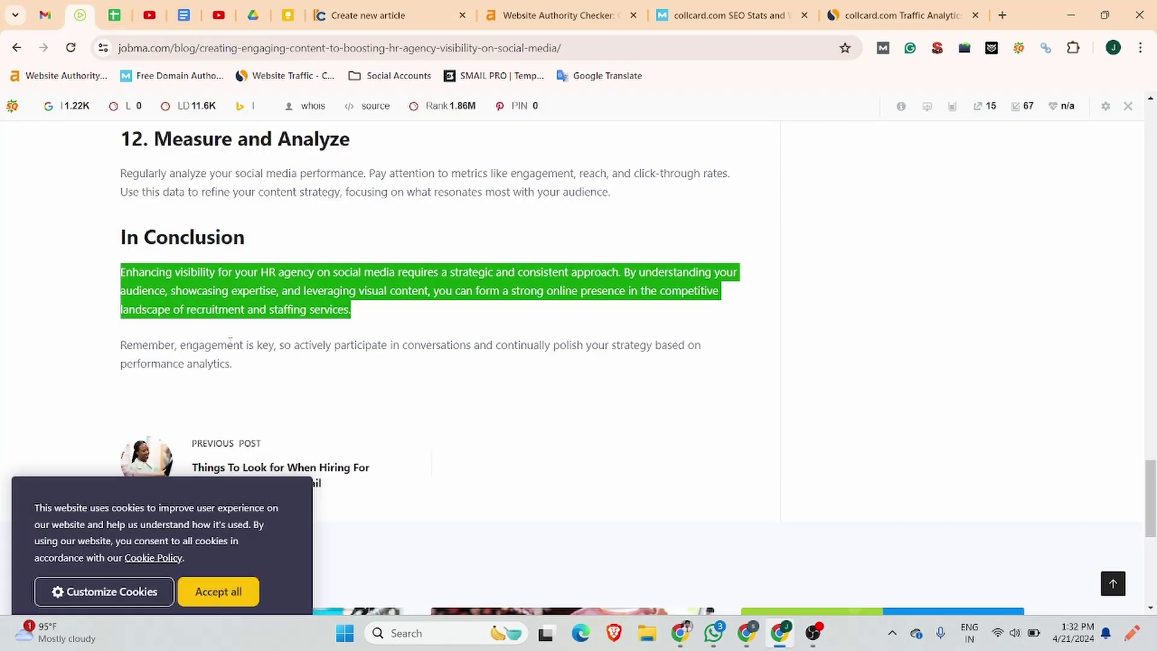
scroll(230, 339, up, 1)
scroll(230, 338, down, 2)
drag(141, 233, 252, 368)
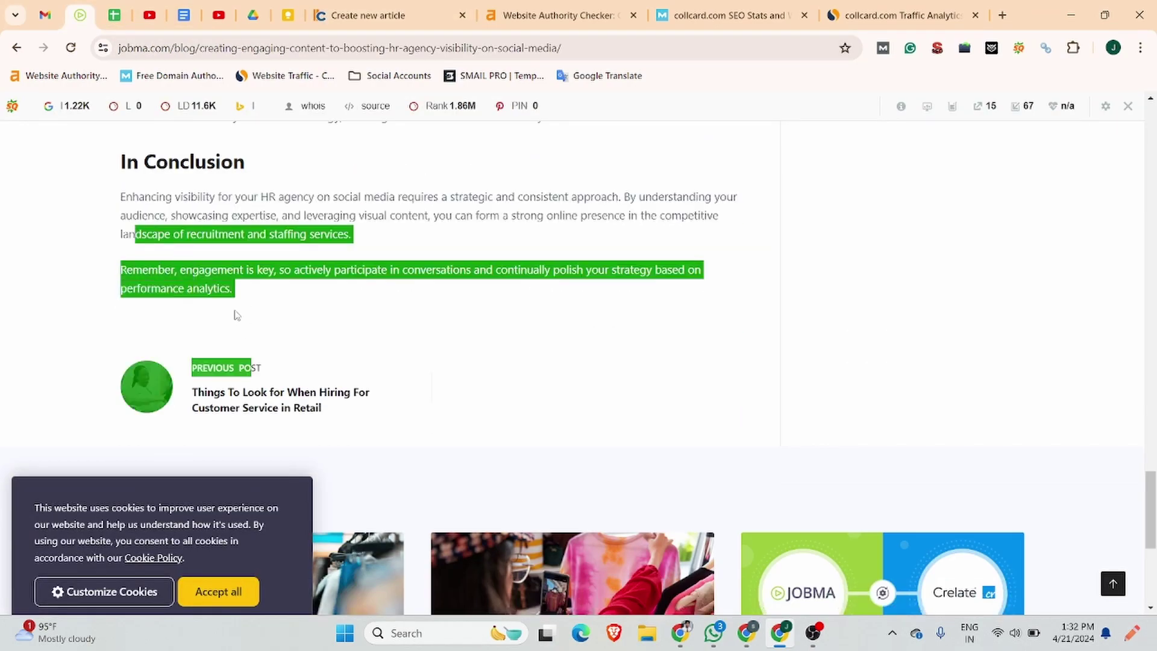
click(274, 277)
drag(251, 294, 122, 175)
scroll(108, 260, up, 15)
scroll(109, 258, up, 11)
scroll(109, 258, up, 4)
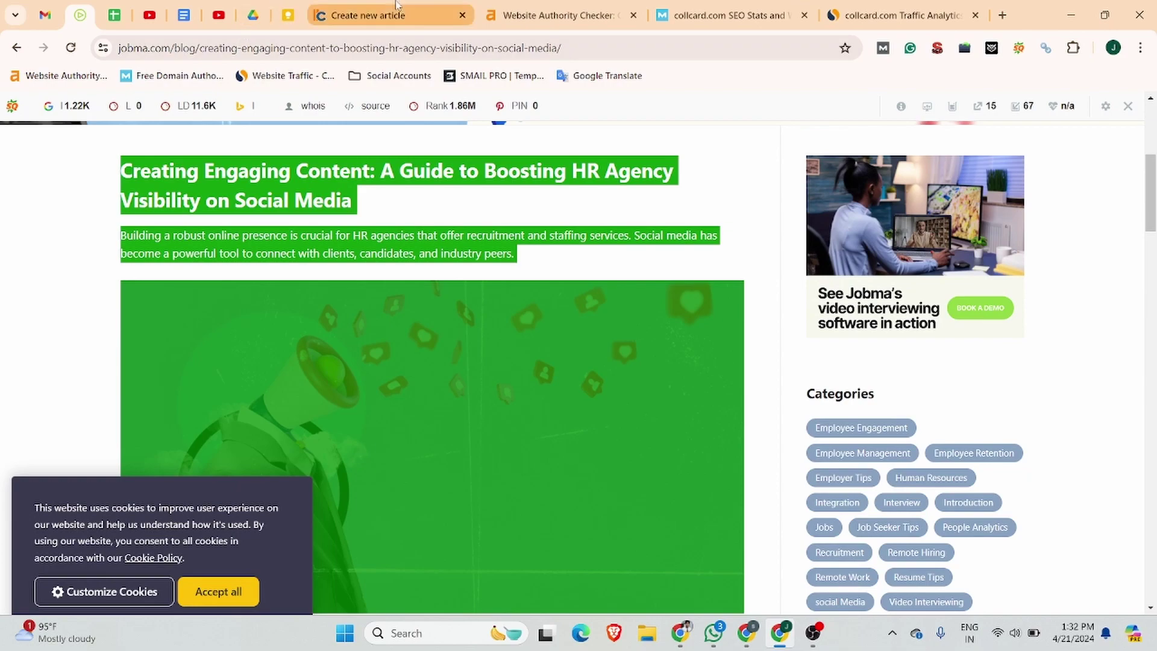
click(367, 15)
key(ctrl+v)
scroll(331, 334, up, 20)
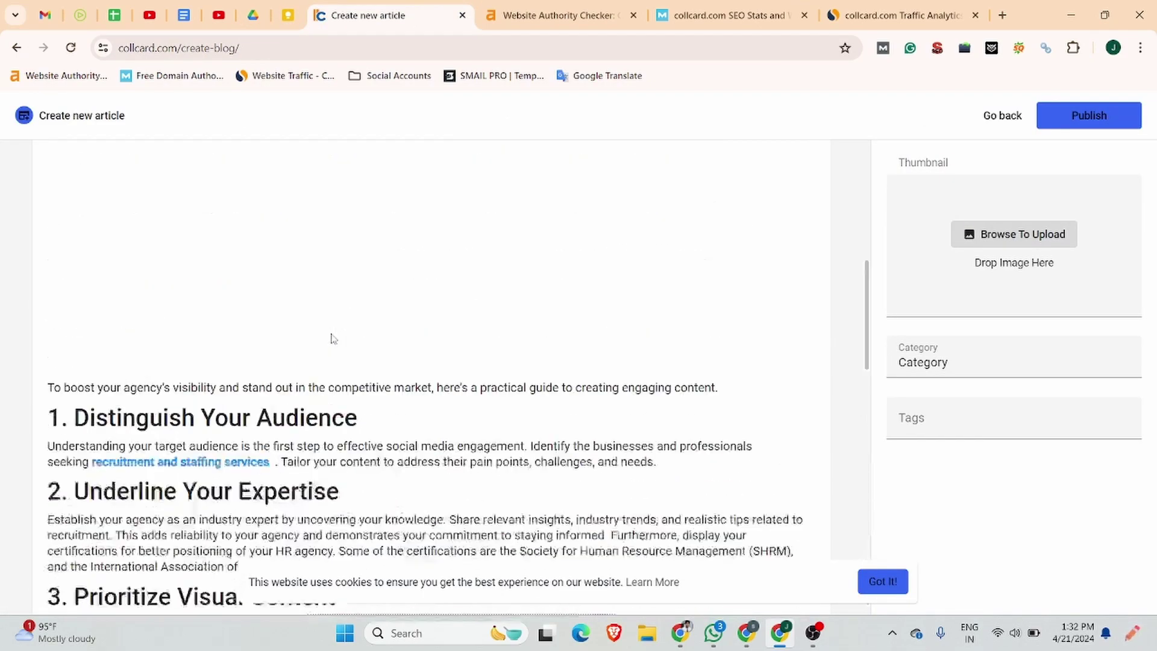
scroll(332, 333, down, 6)
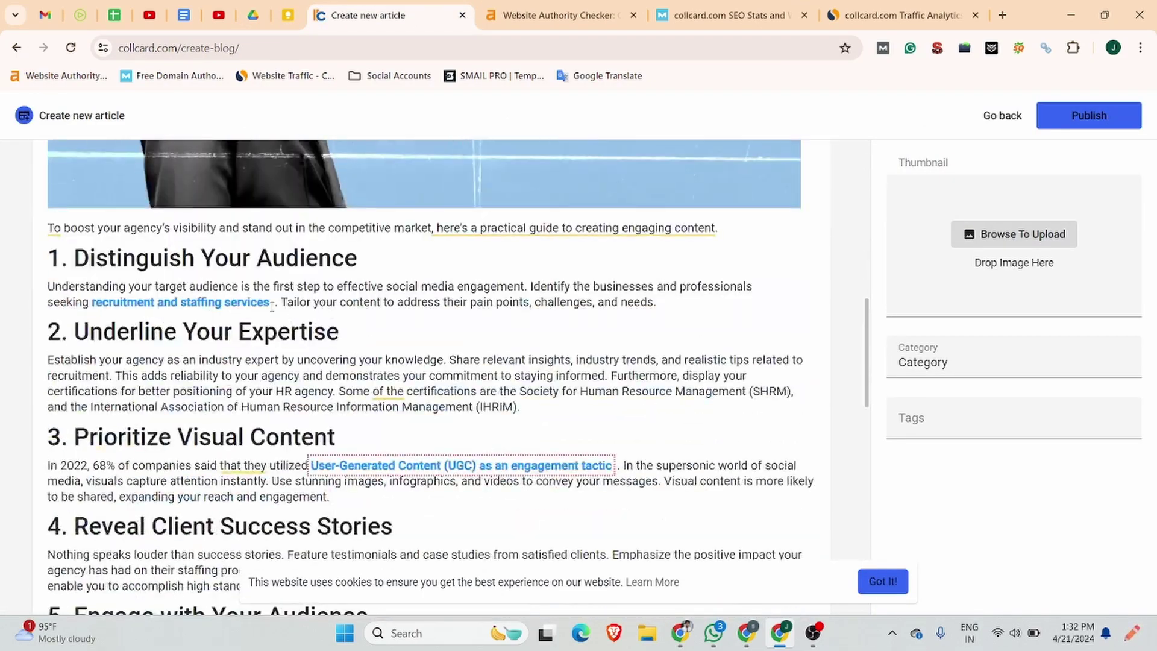
click(198, 302)
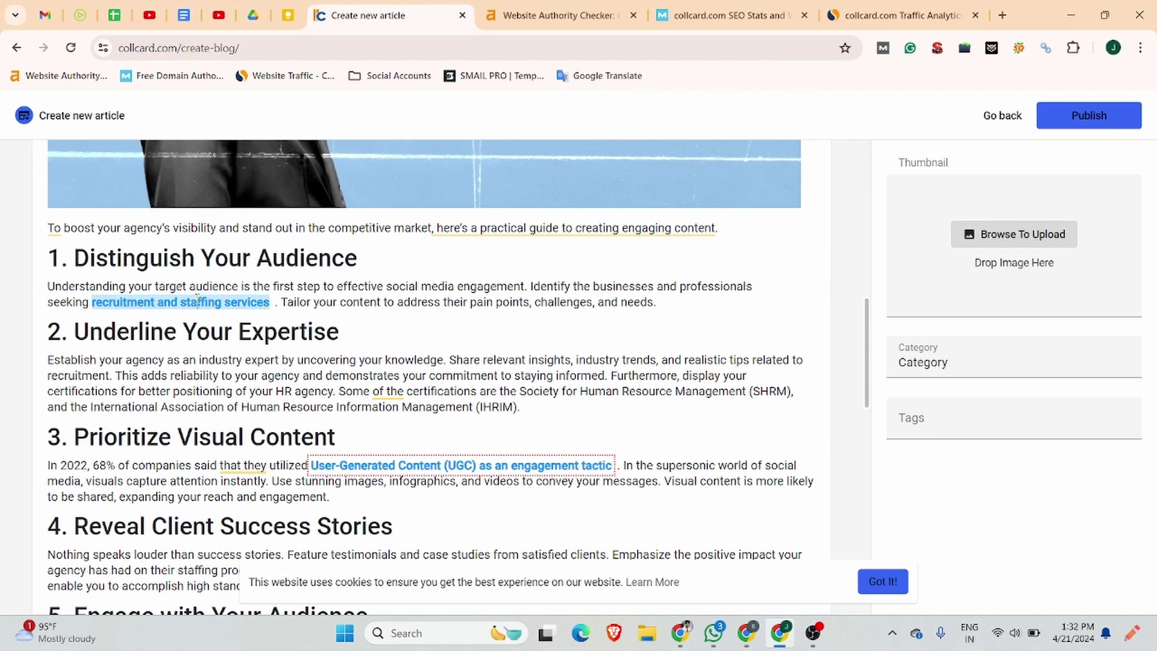
click(411, 321)
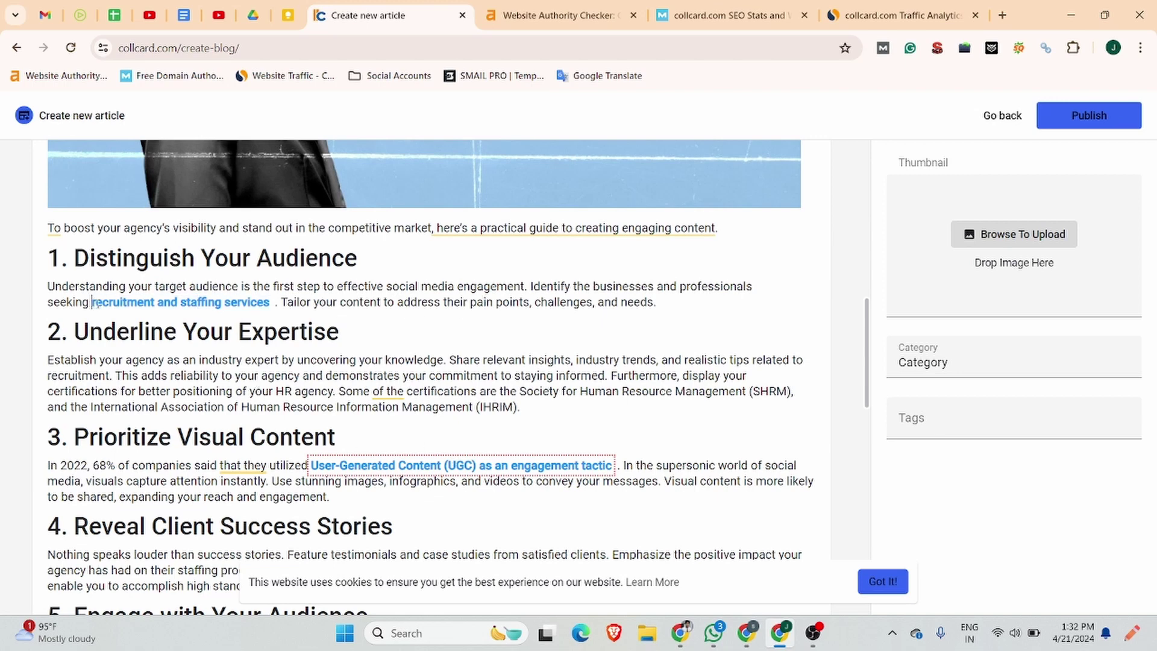
drag(92, 303, 265, 317)
click(271, 304)
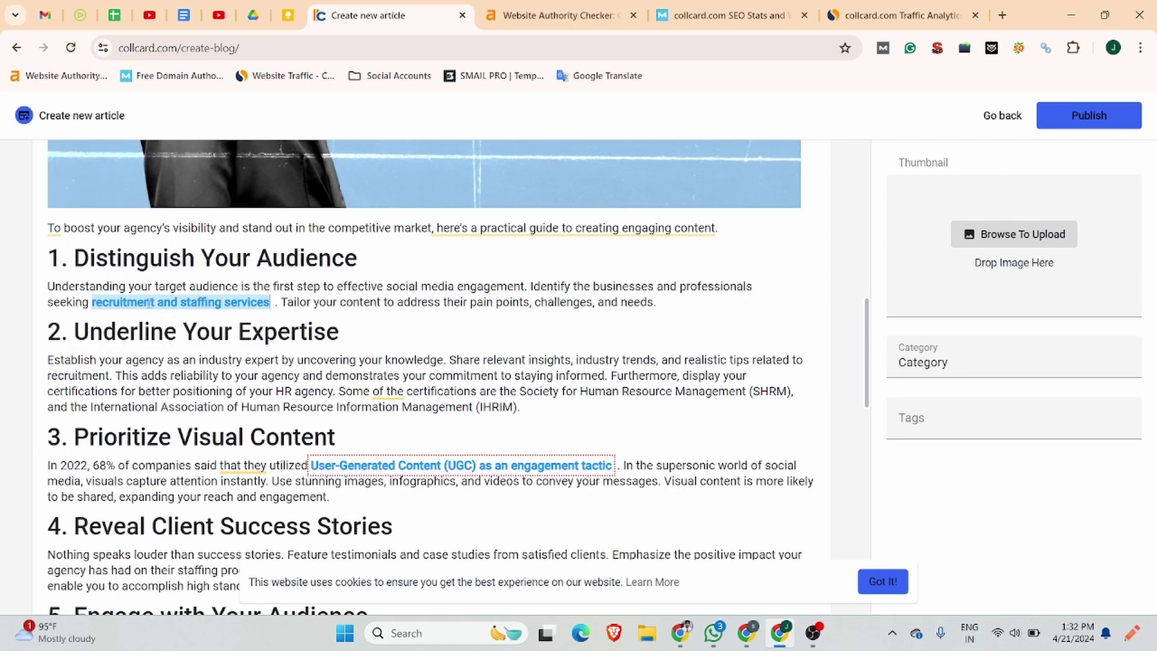
drag(92, 303, 270, 304)
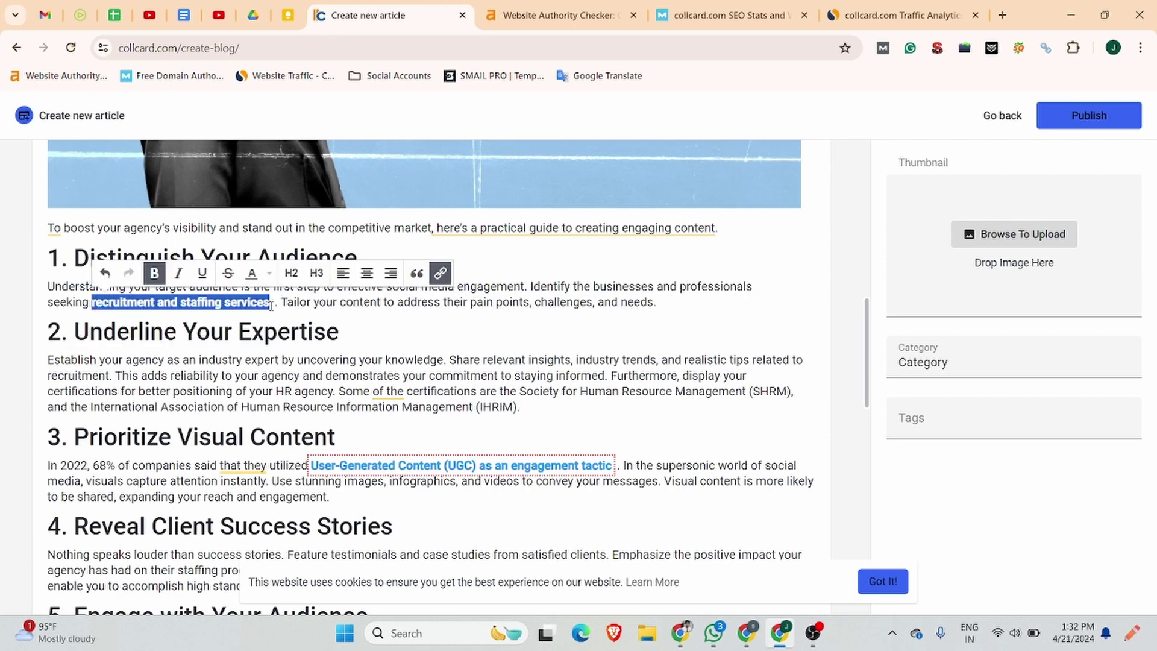
click(439, 272)
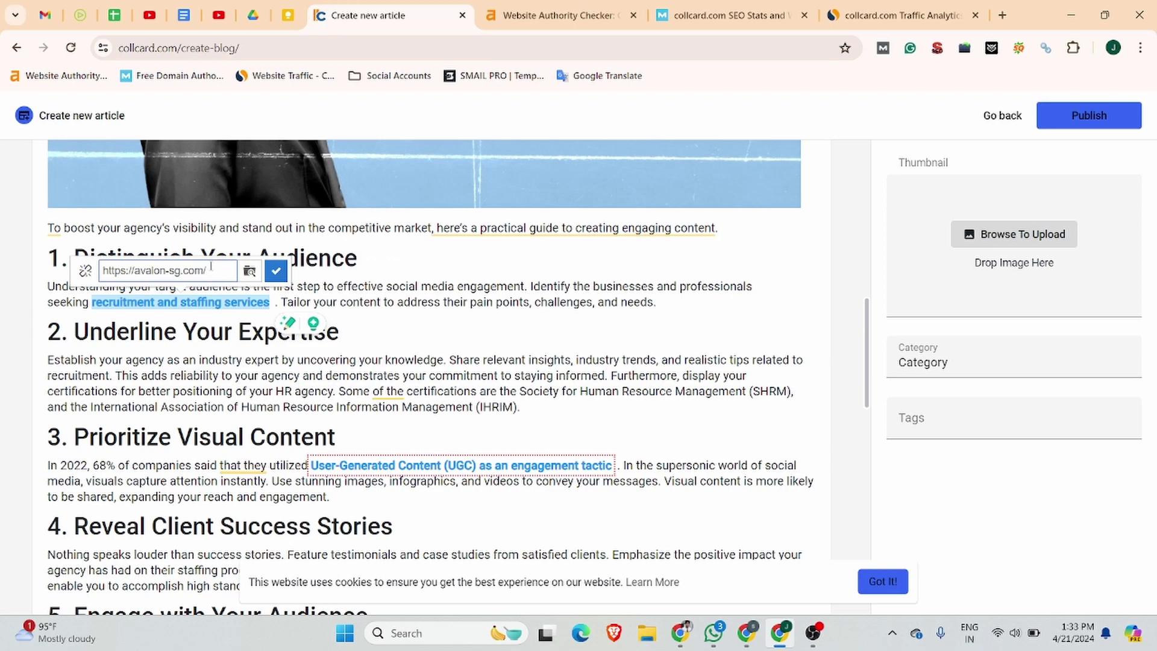
click(80, 15)
double_click(172, 50)
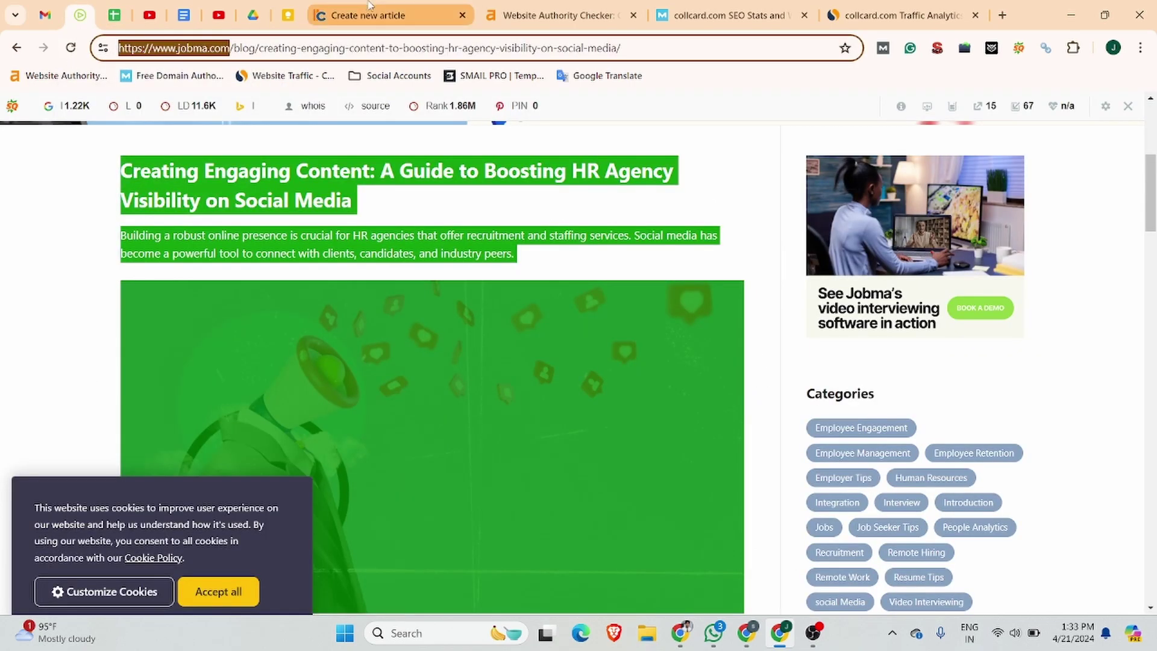
click(392, 15)
triple_click(210, 272)
key(ctrl+v)
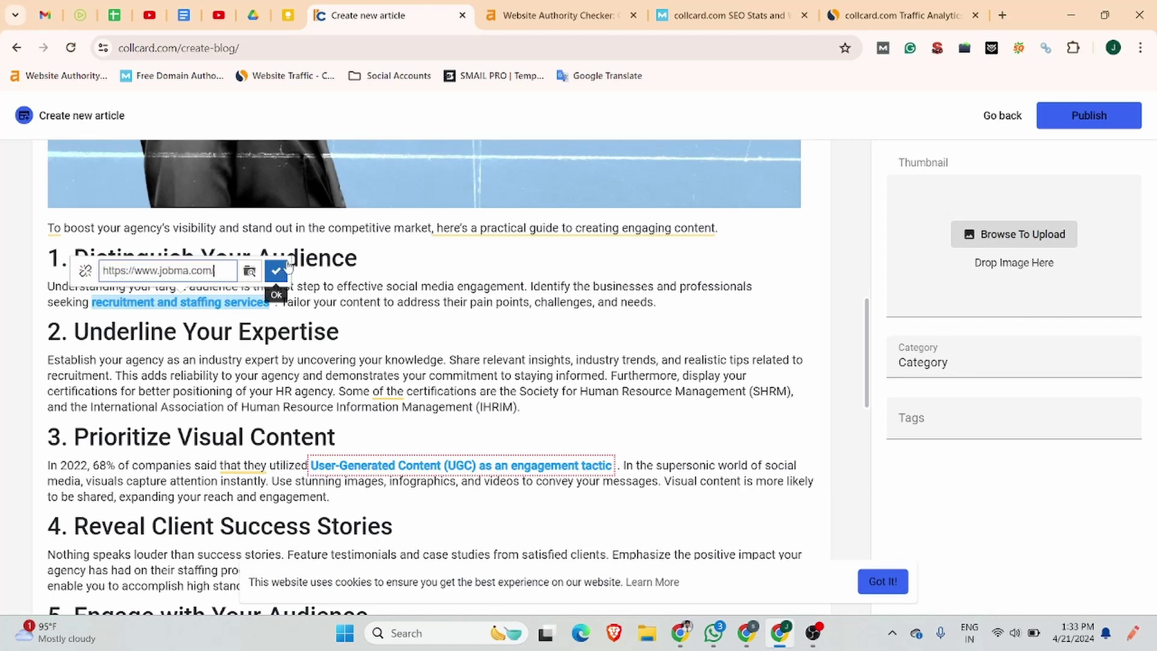
click(275, 271)
Step: Reopen the link on "recruitment and staffing services" to check its address, keeping it as is
double_click(203, 302)
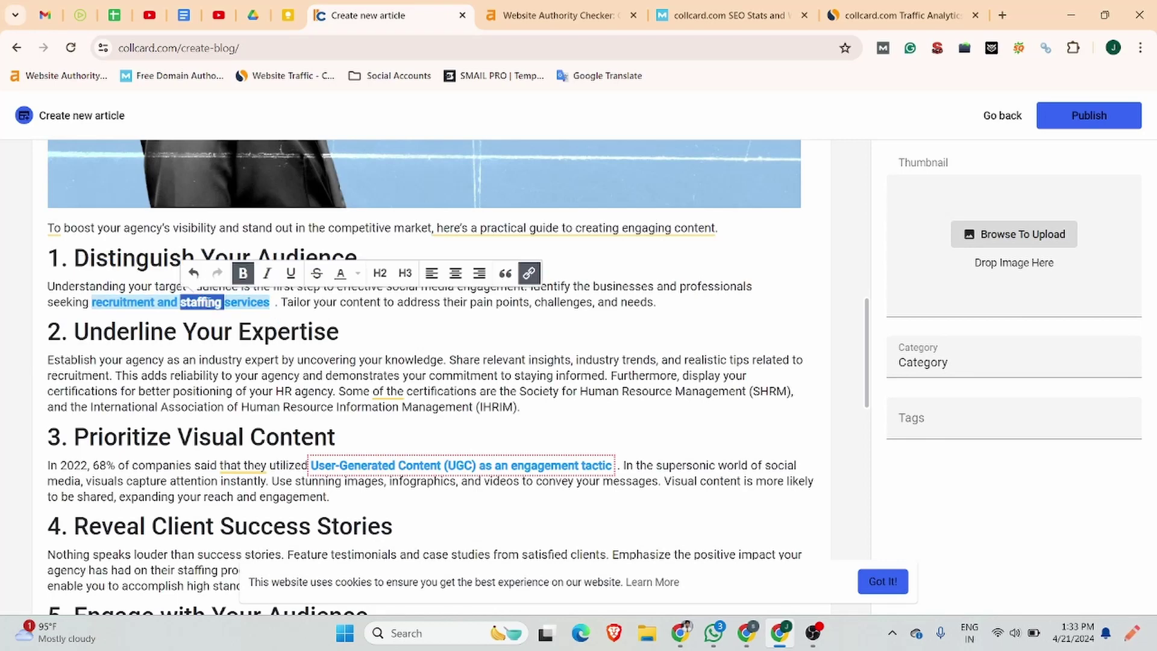
triple_click(212, 302)
click(78, 308)
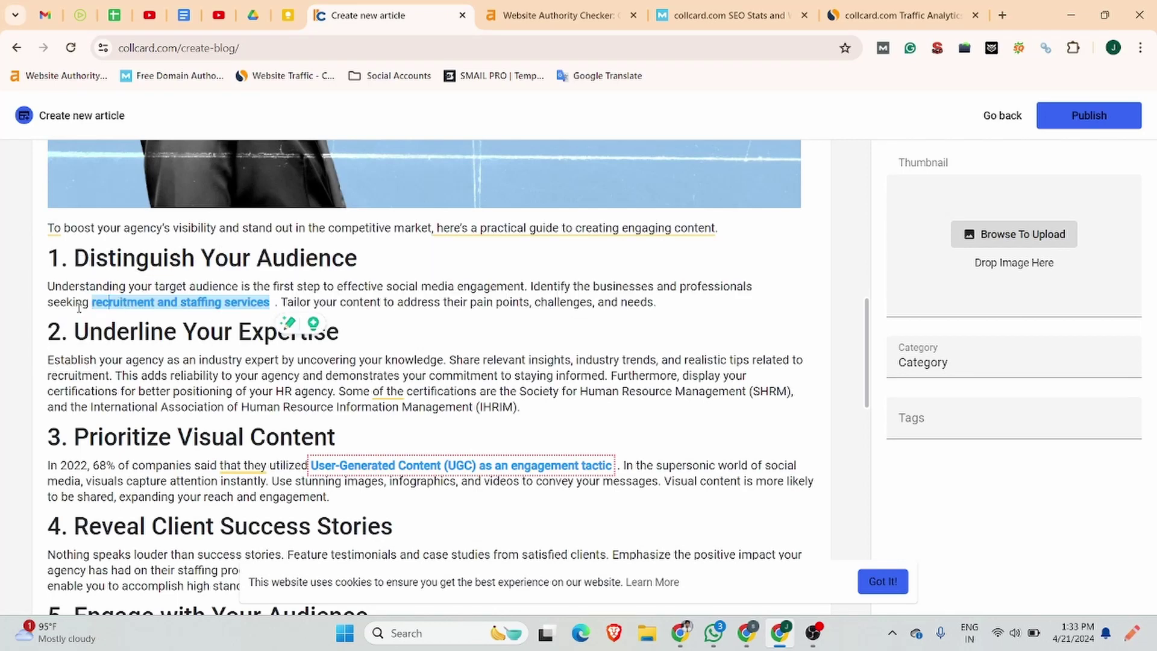
drag(94, 308, 270, 304)
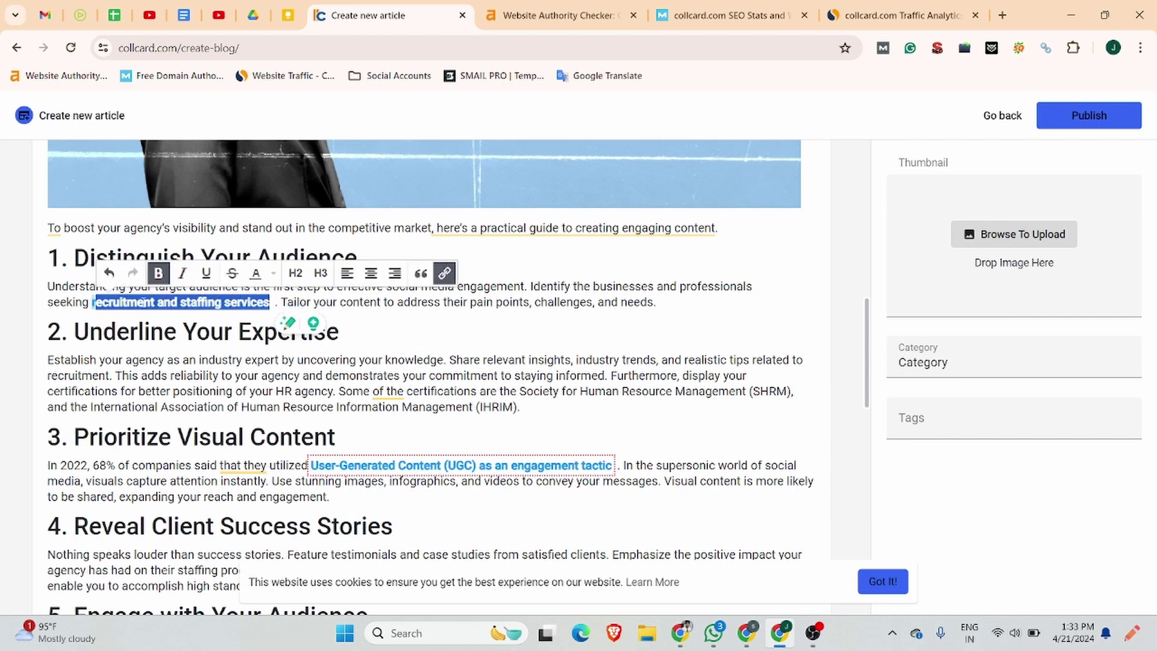
click(103, 301)
drag(94, 303, 271, 304)
click(440, 273)
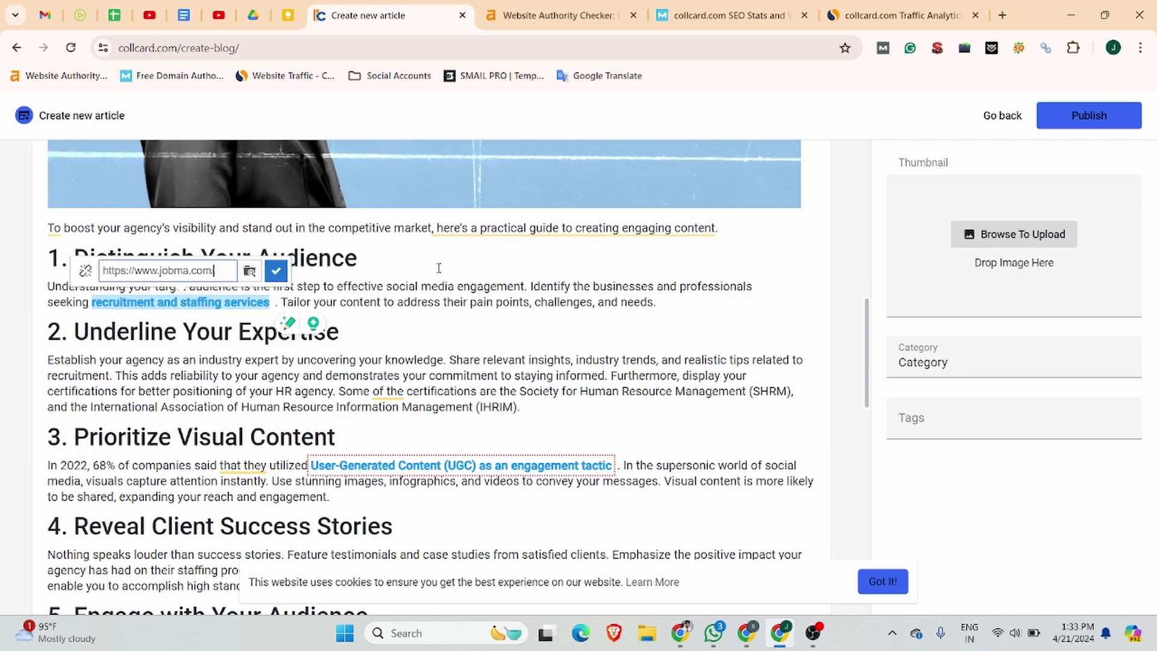
triple_click(197, 270)
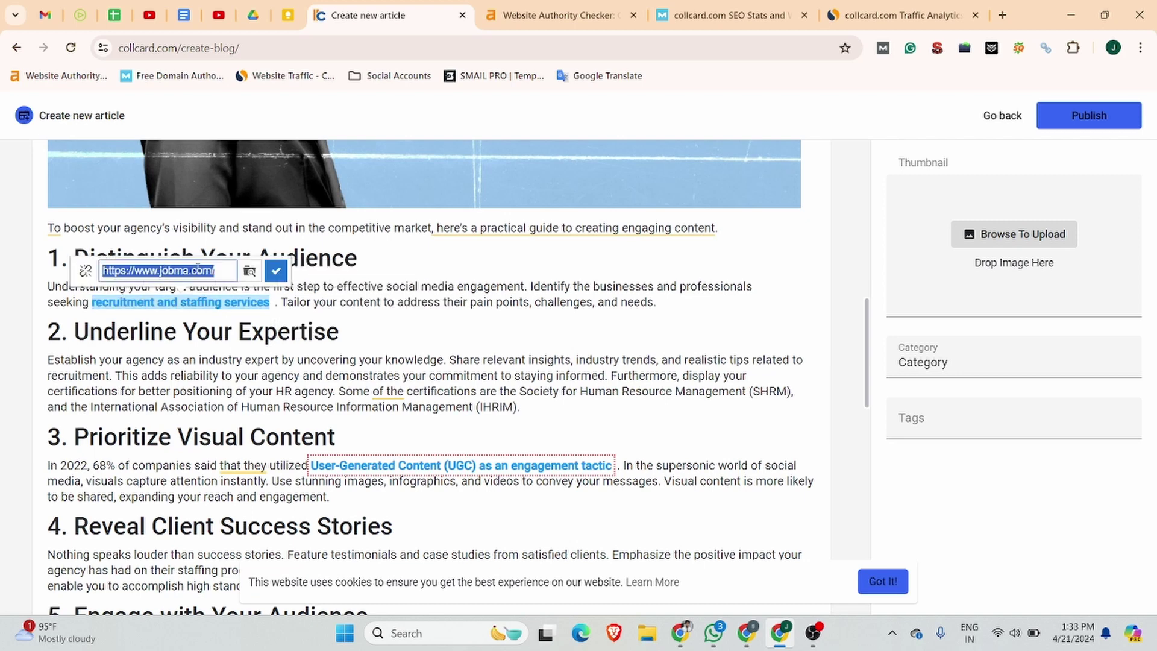
click(275, 271)
Step: Save the Jobma blog post's header image to Downloads as JPEG "A-Guide-to-Boosting-HR-Agency-Visibility-on-Social-Media (1)"
scroll(410, 325, down, 7)
scroll(410, 326, down, 6)
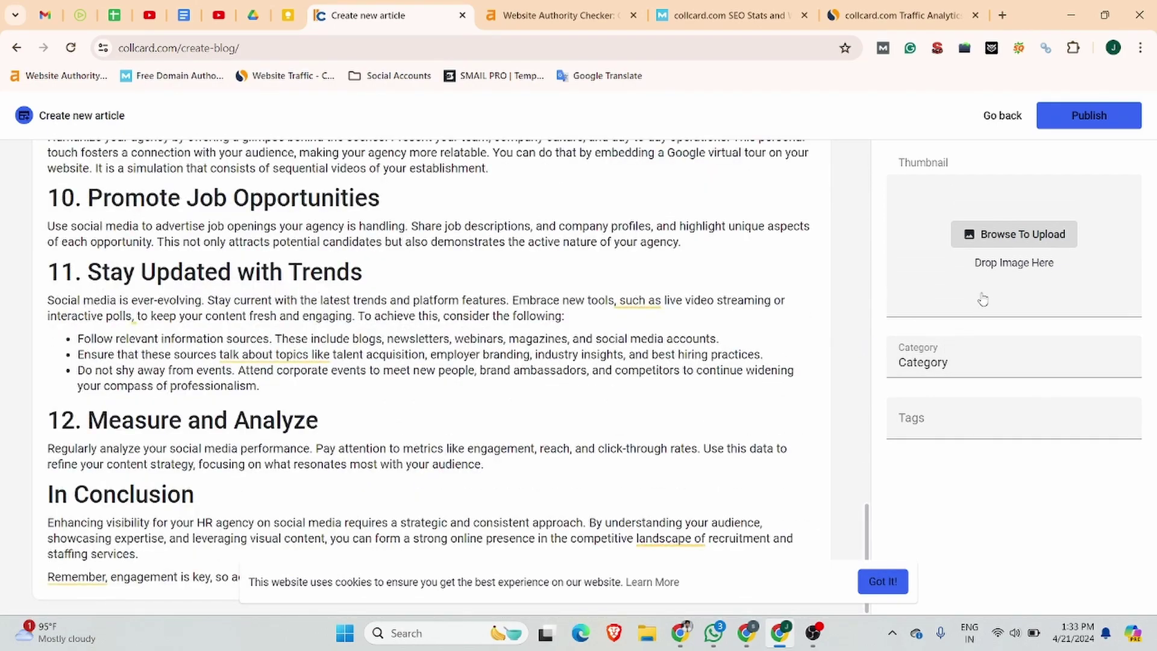
scroll(957, 244, up, 2)
click(81, 15)
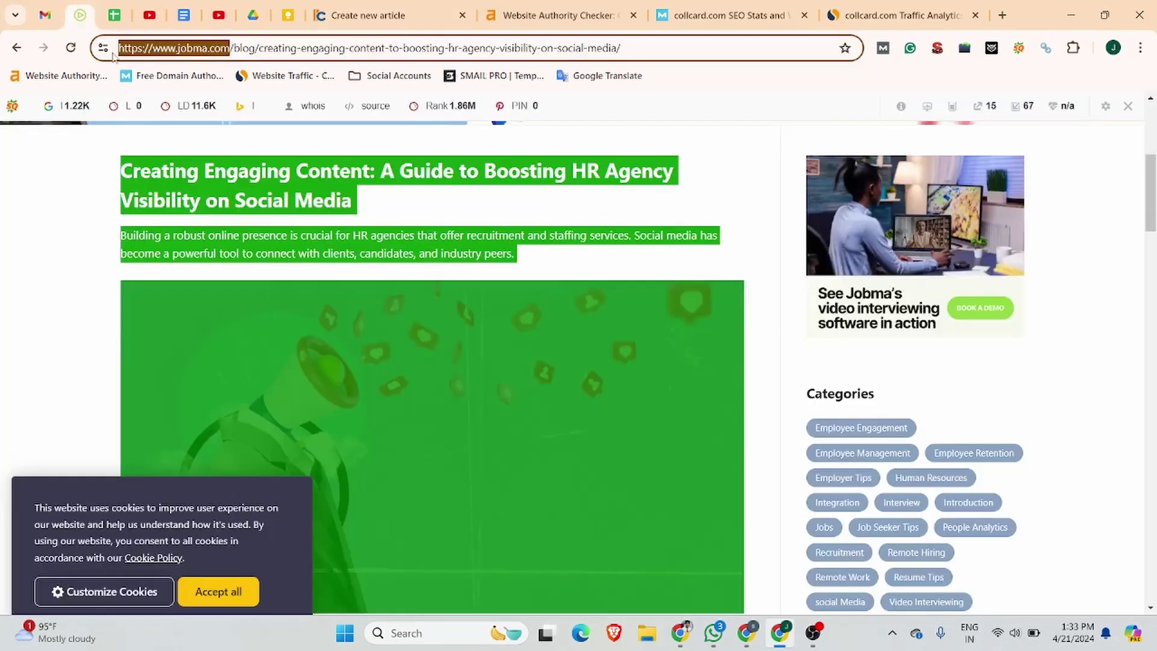
click(299, 345)
right_click(298, 355)
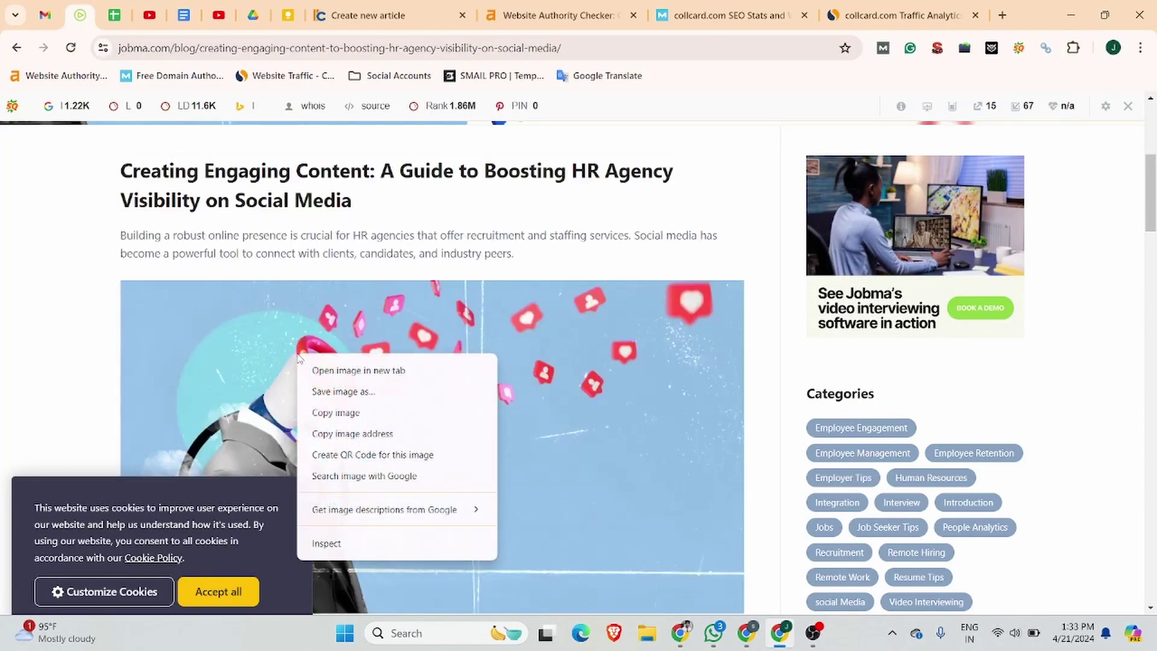
click(338, 391)
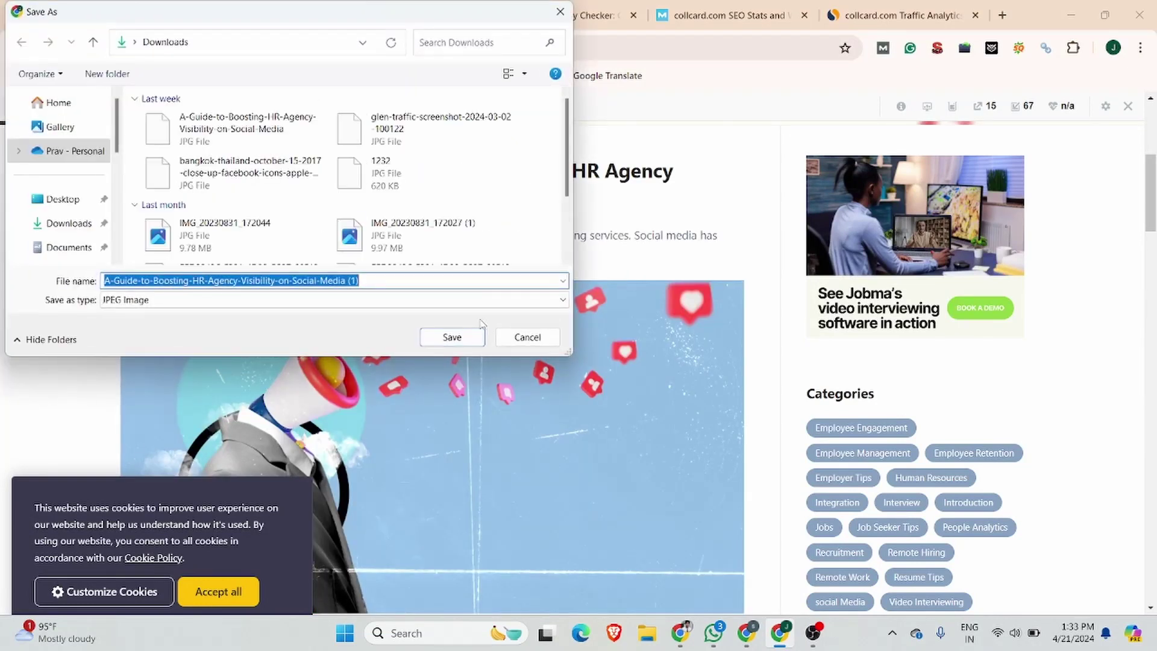
click(452, 337)
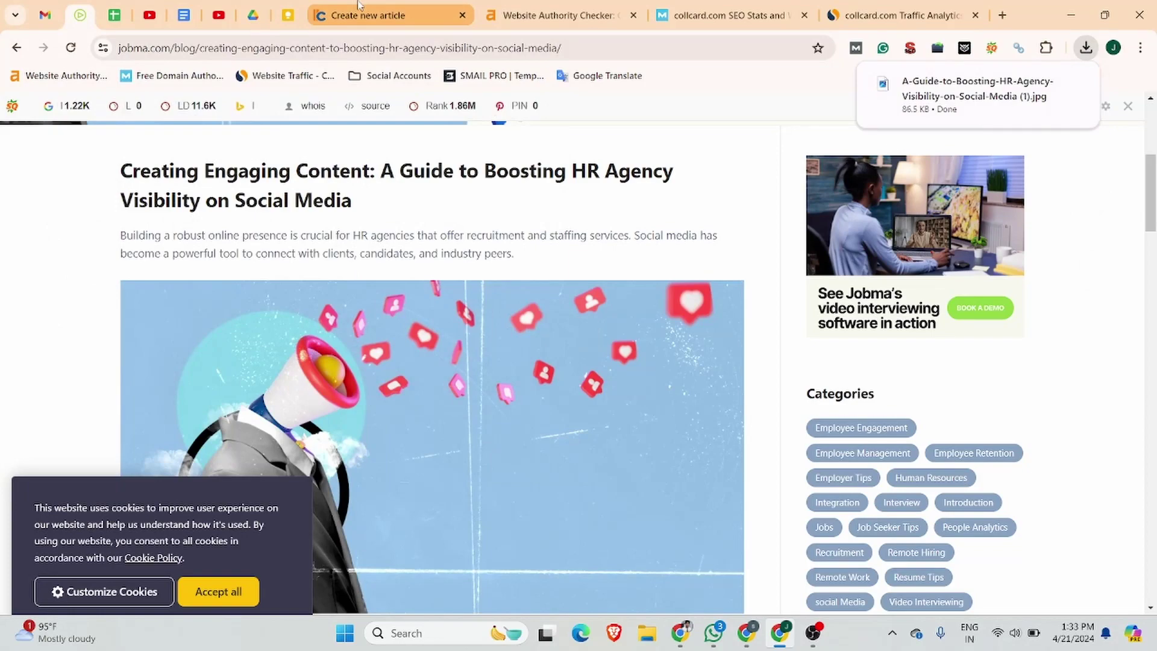
Step: Upload the saved blog header image from Downloads as the Collcard article's thumbnail
click(357, 5)
click(1027, 233)
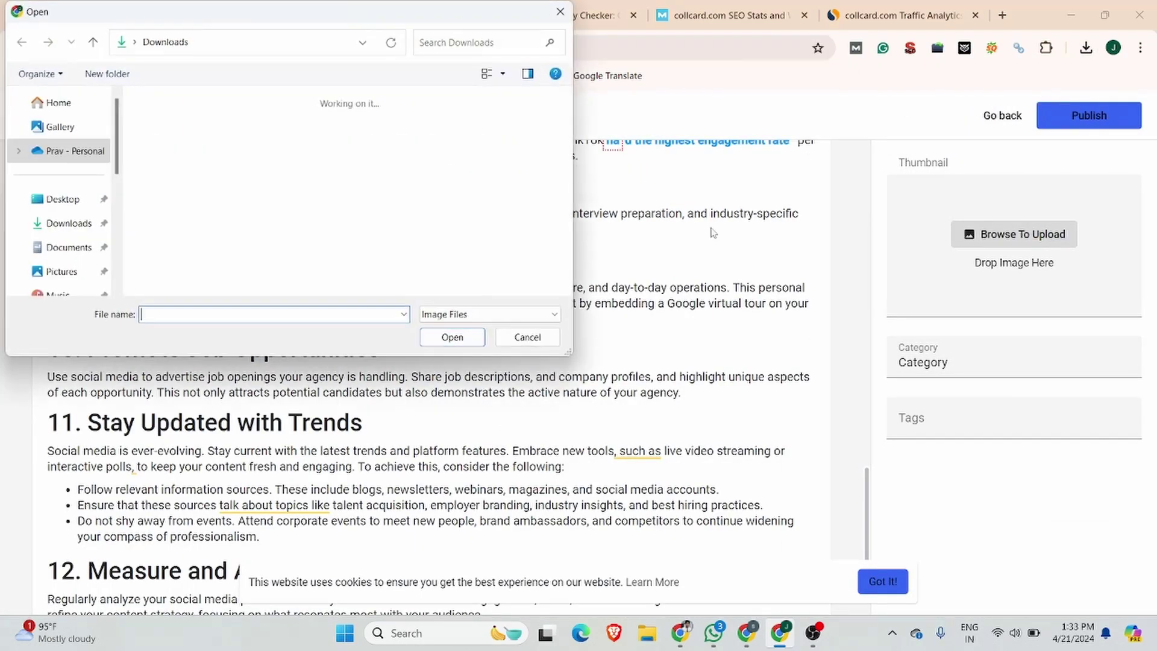
click(192, 140)
click(452, 337)
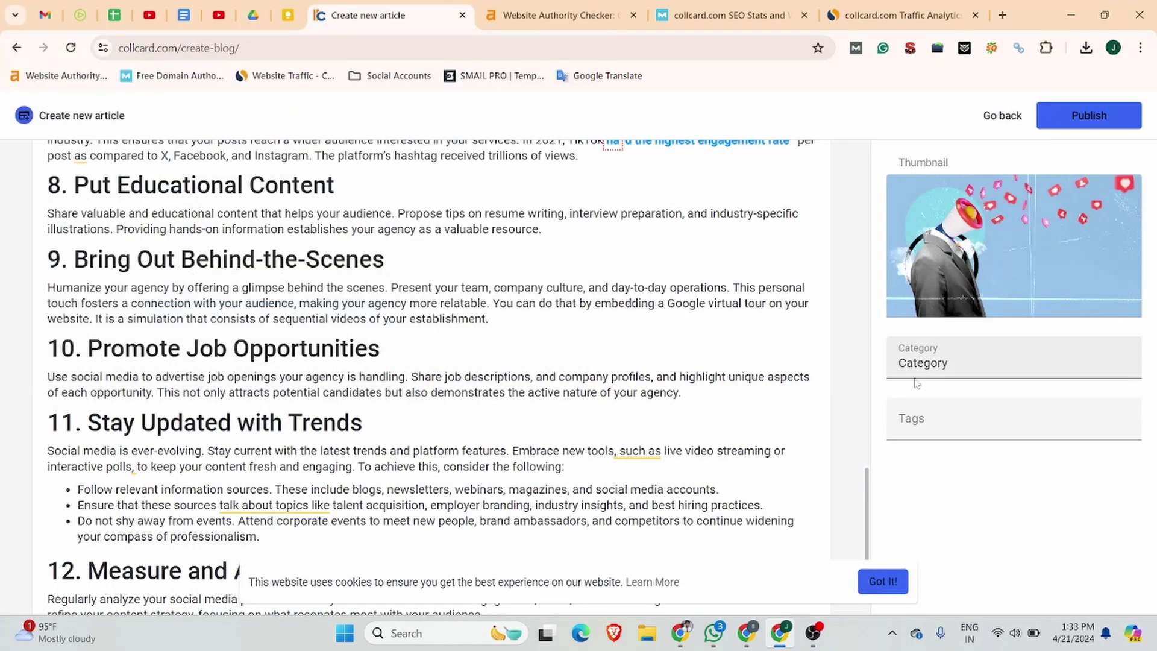
Step: Set the article's category to Other
click(915, 378)
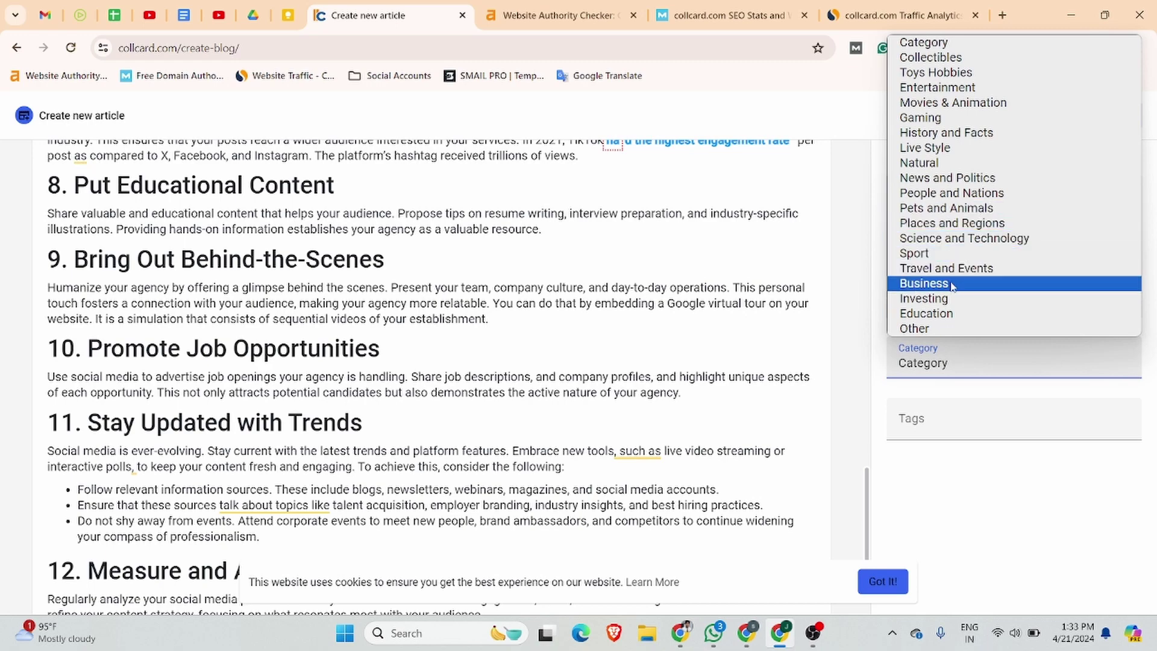
click(935, 329)
right_click(936, 331)
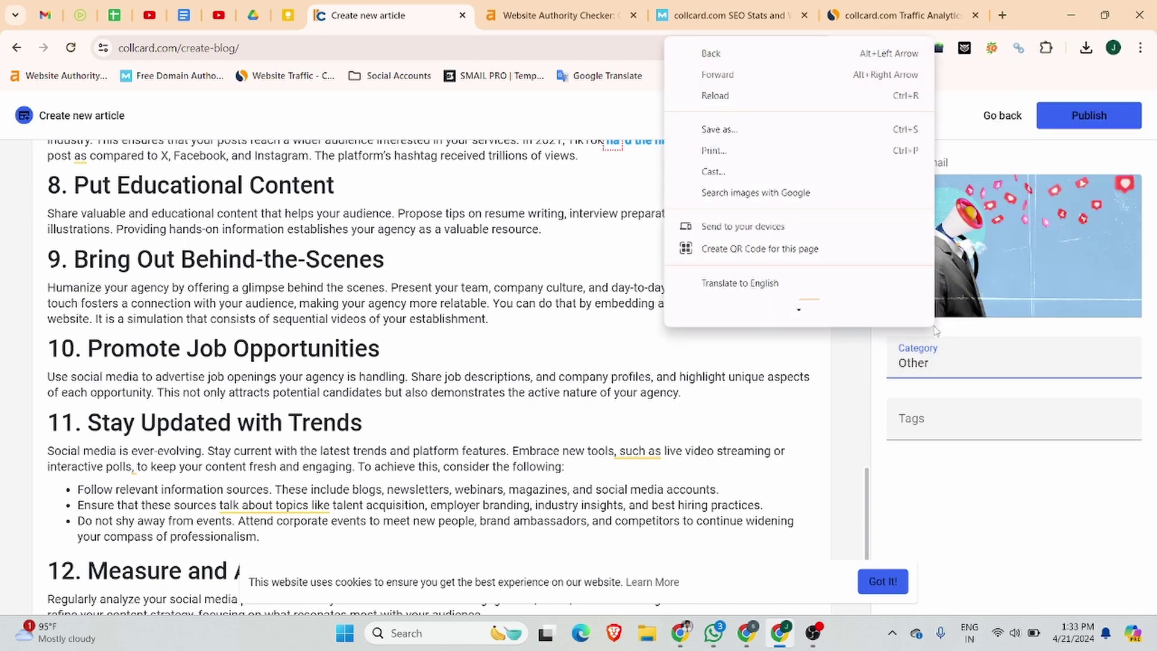
click(951, 432)
Step: Add the tag "HR Agency Visibility on Social Media", copied from the article's title, and paste the phrase into the tag entry once more
scroll(418, 314, up, 20)
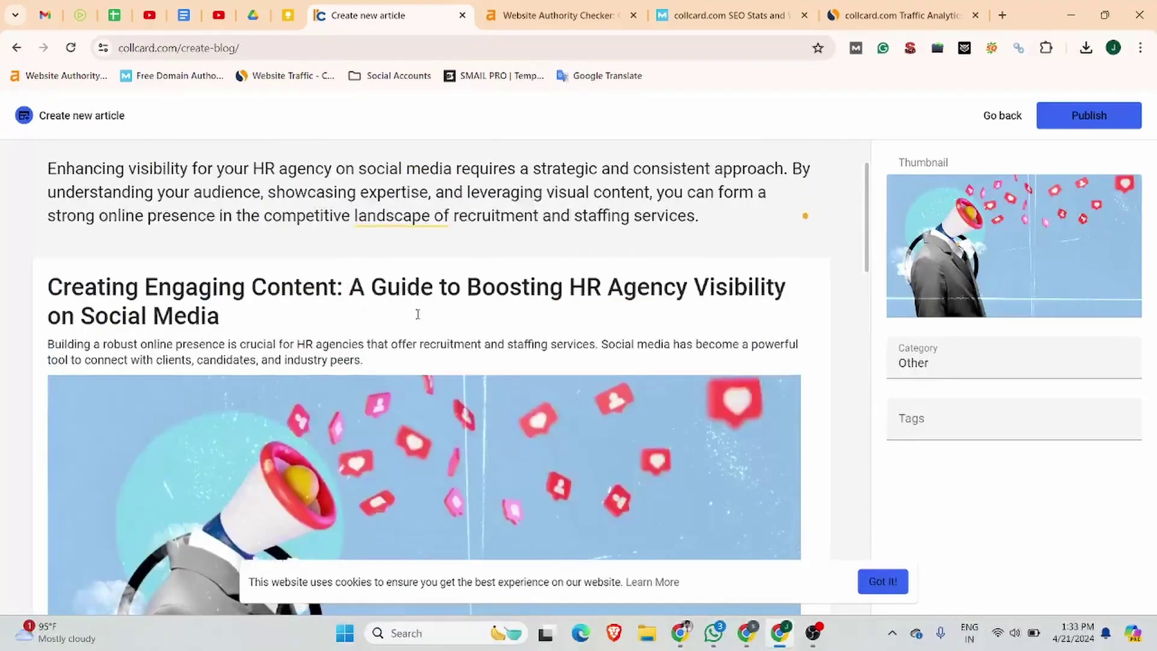
scroll(371, 309, up, 2)
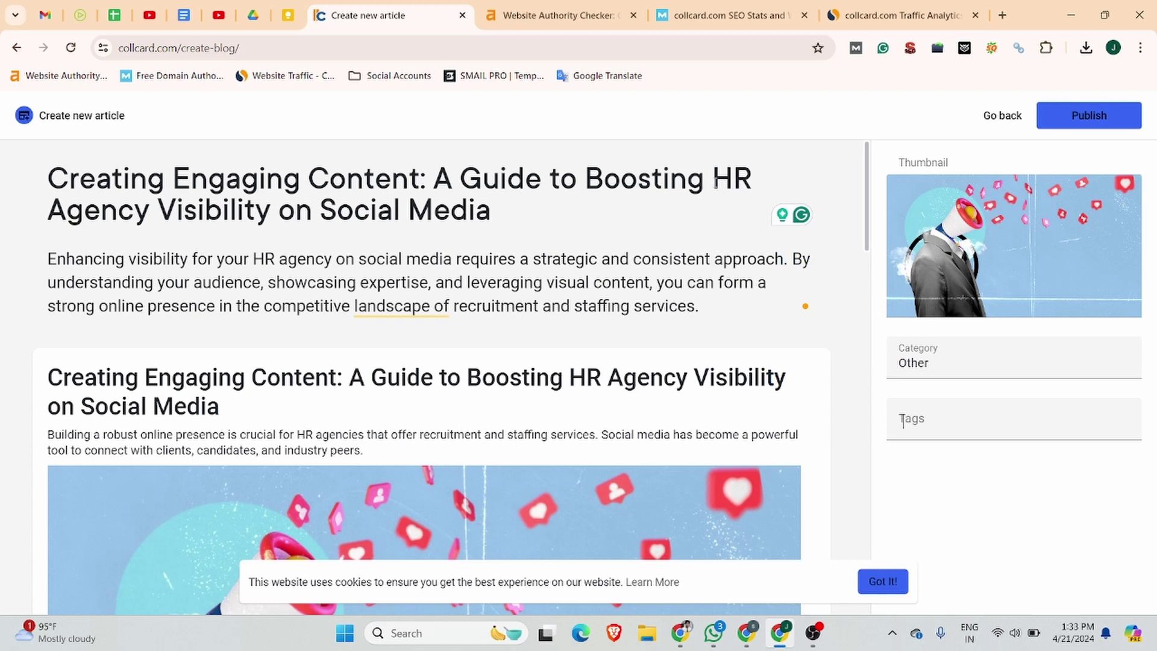
drag(713, 181, 496, 231)
key(ctrl+c)
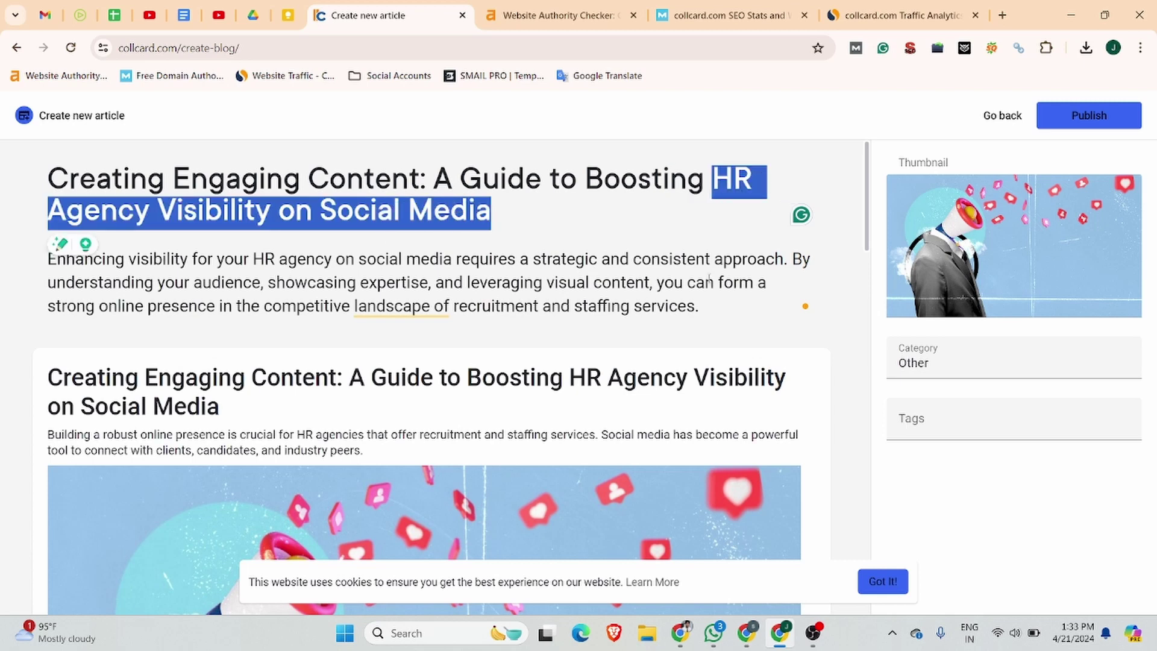
click(937, 416)
key(ctrl+v)
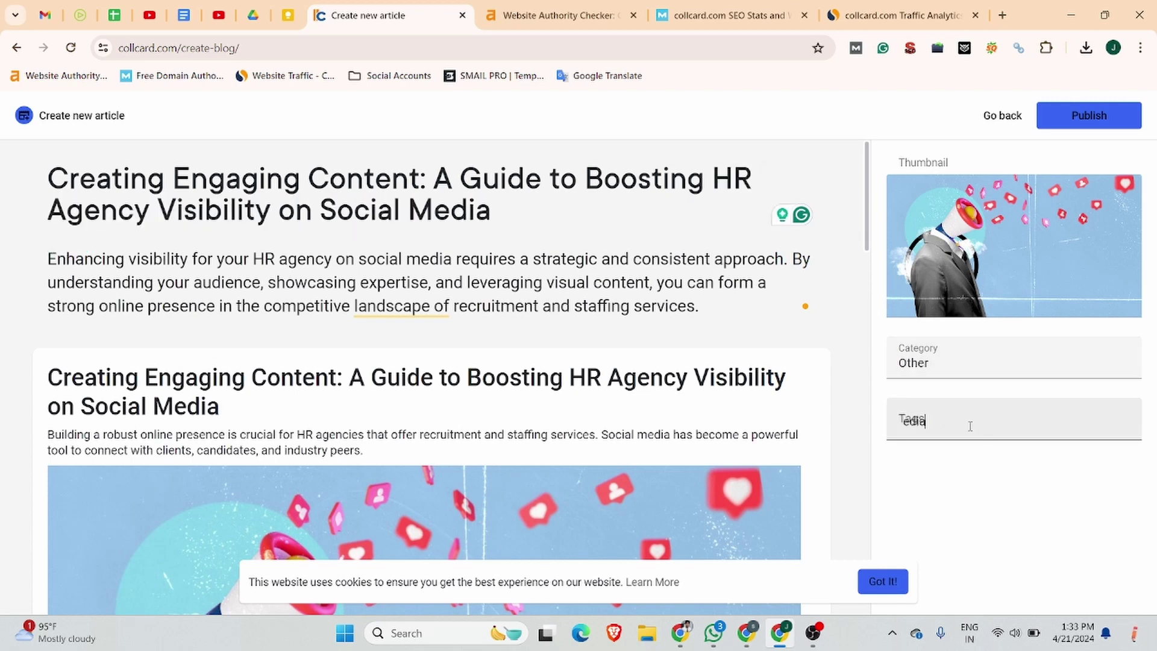
key(Return)
key(ctrl+v)
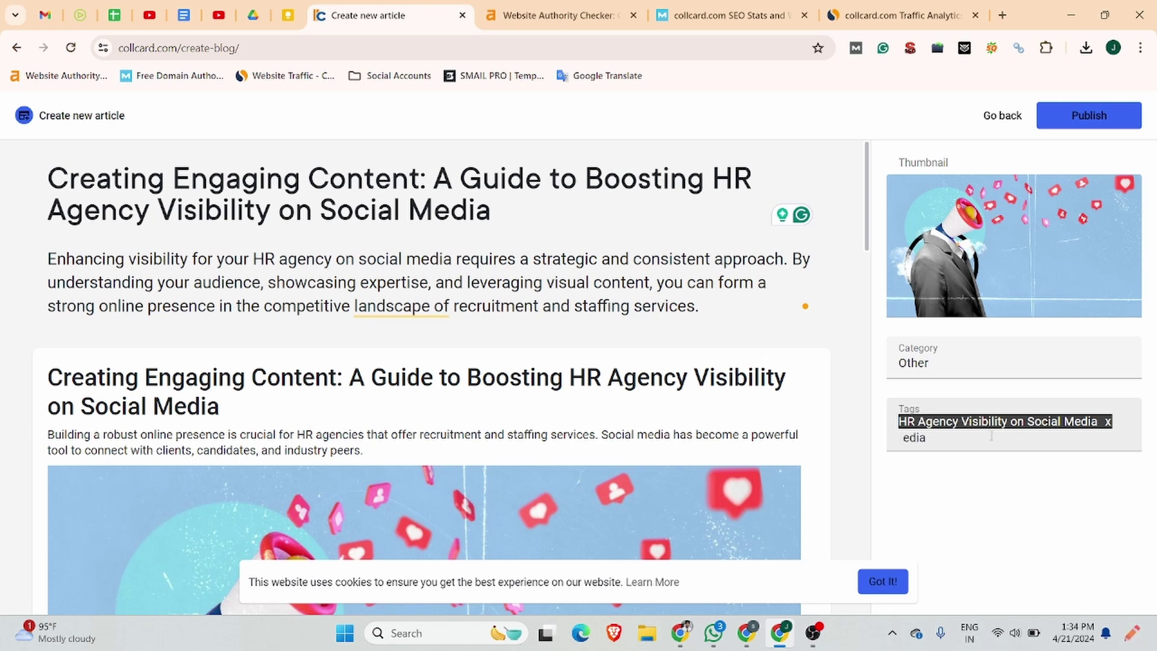
Step: Rewrite the pasted second tag as "HR Agency social media", add it, and publish the article
key(BackSpace)
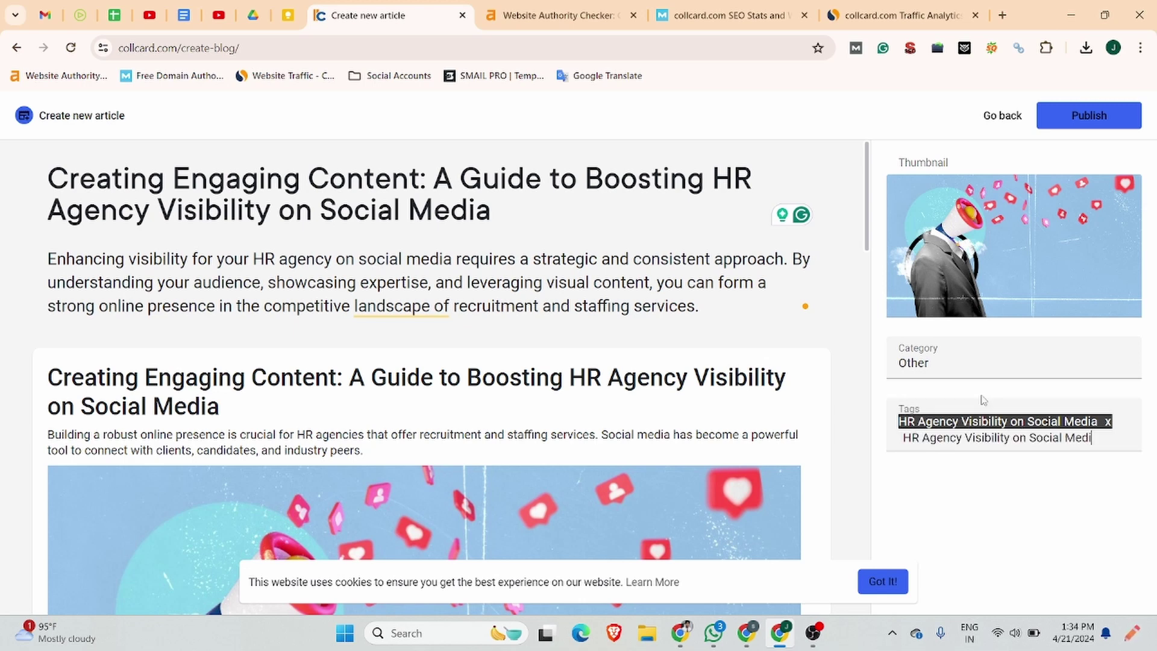
key(BackSpace)
key(BackSpace)
key(BackSpace)
key(BackSpace)
key(BackSpace)
key(BackSpace)
key(BackSpace)
key(BackSpace)
key(BackSpace)
key(BackSpace)
key(BackSpace)
key(BackSpace)
key(BackSpace)
key(BackSpace)
key(BackSpace)
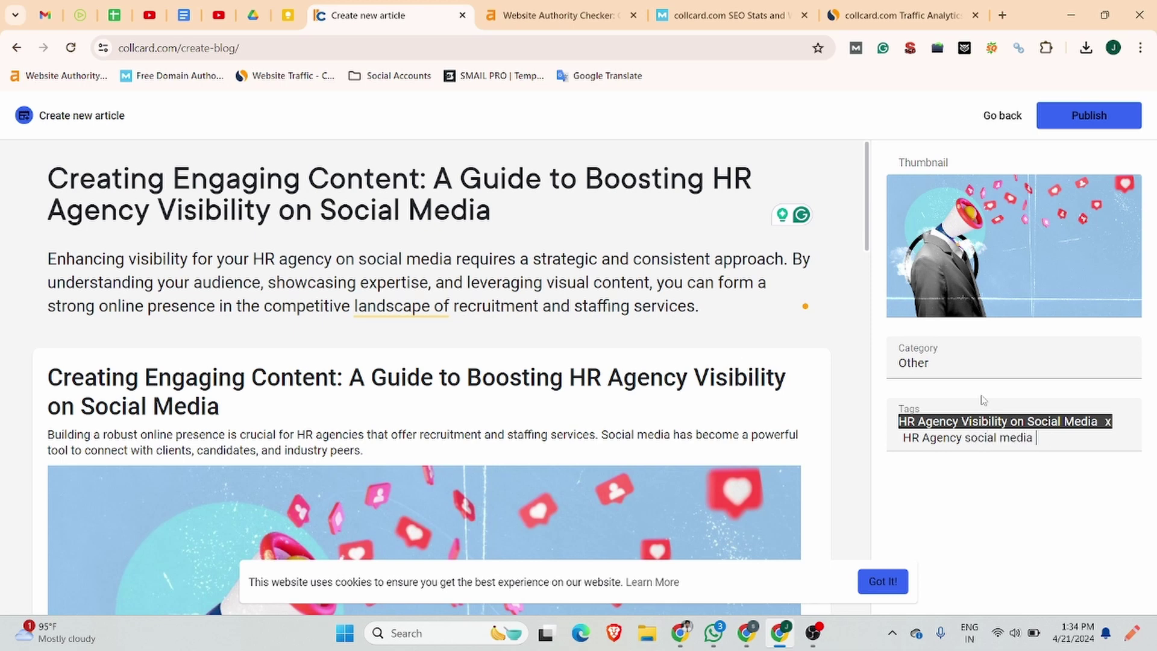
key(Return)
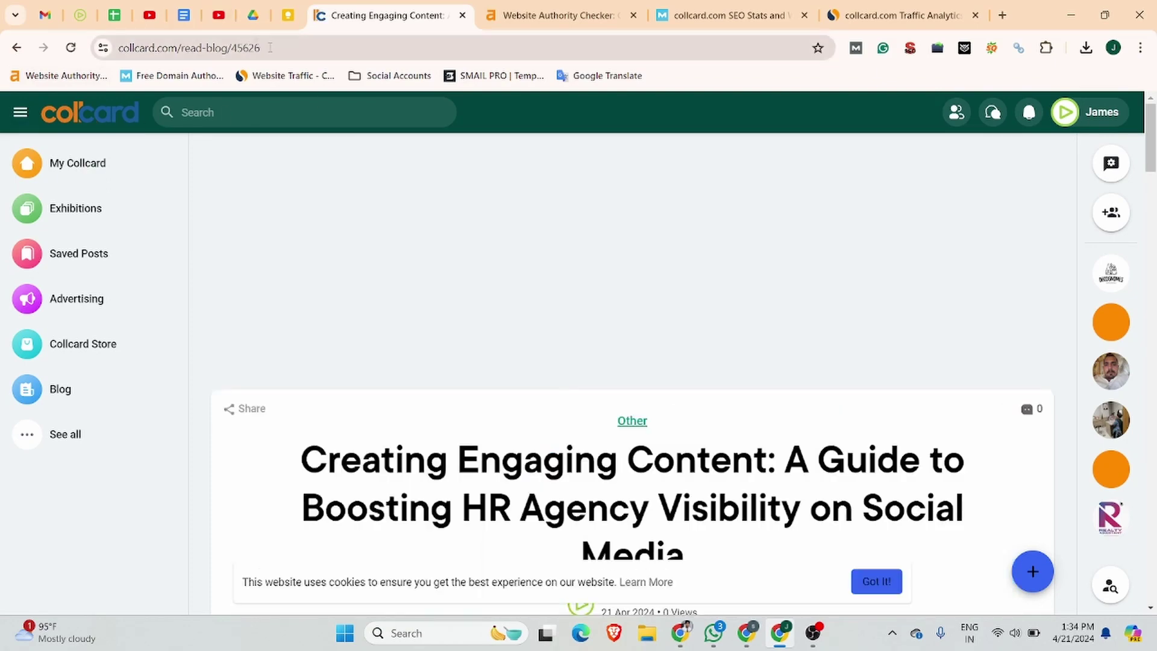
Step: Copy the published article's URL and open it in a new incognito window
click(238, 46)
key(ctrl+c)
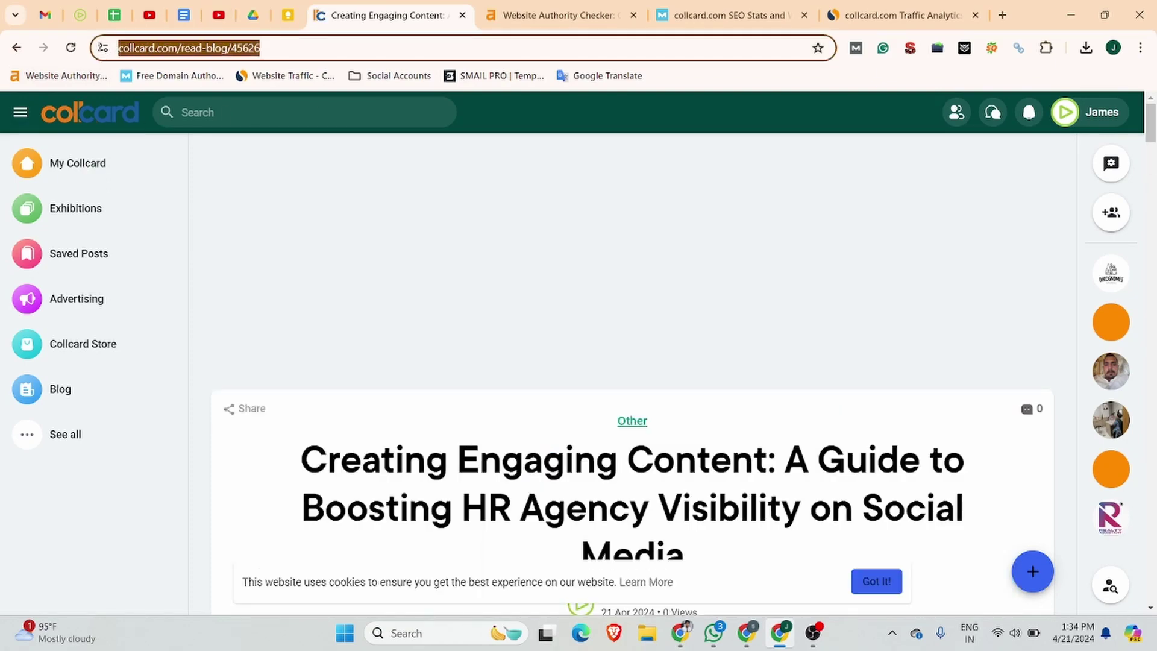
scroll(482, 262, down, 15)
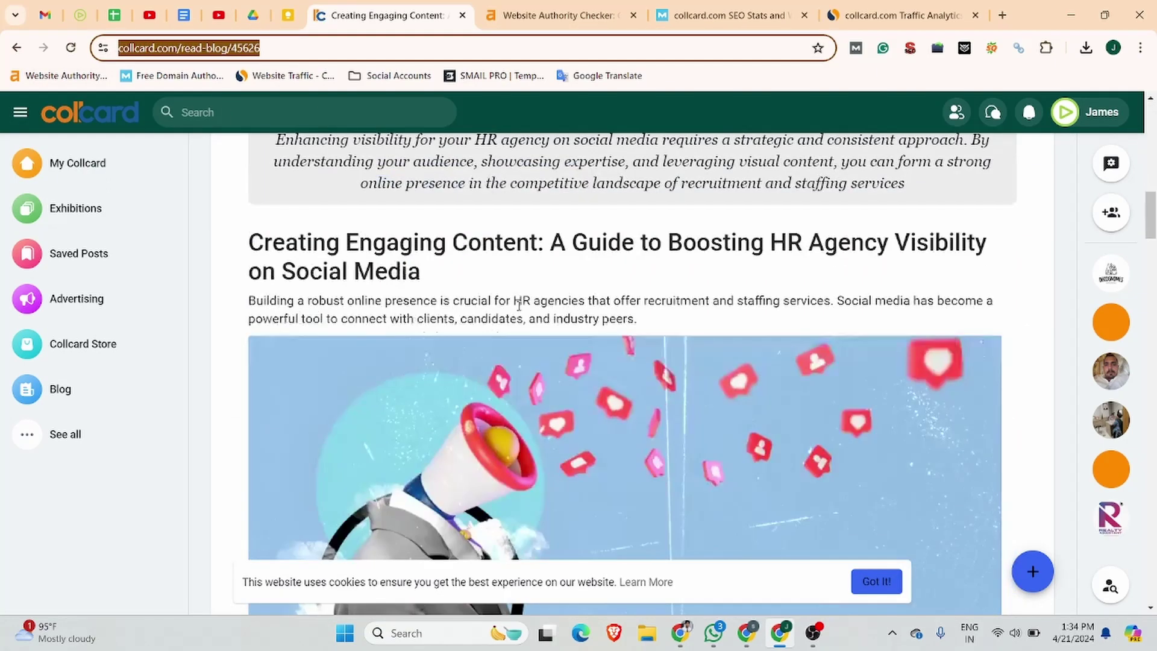
key(ctrl+shift+n)
key(ctrl+v)
key(Return)
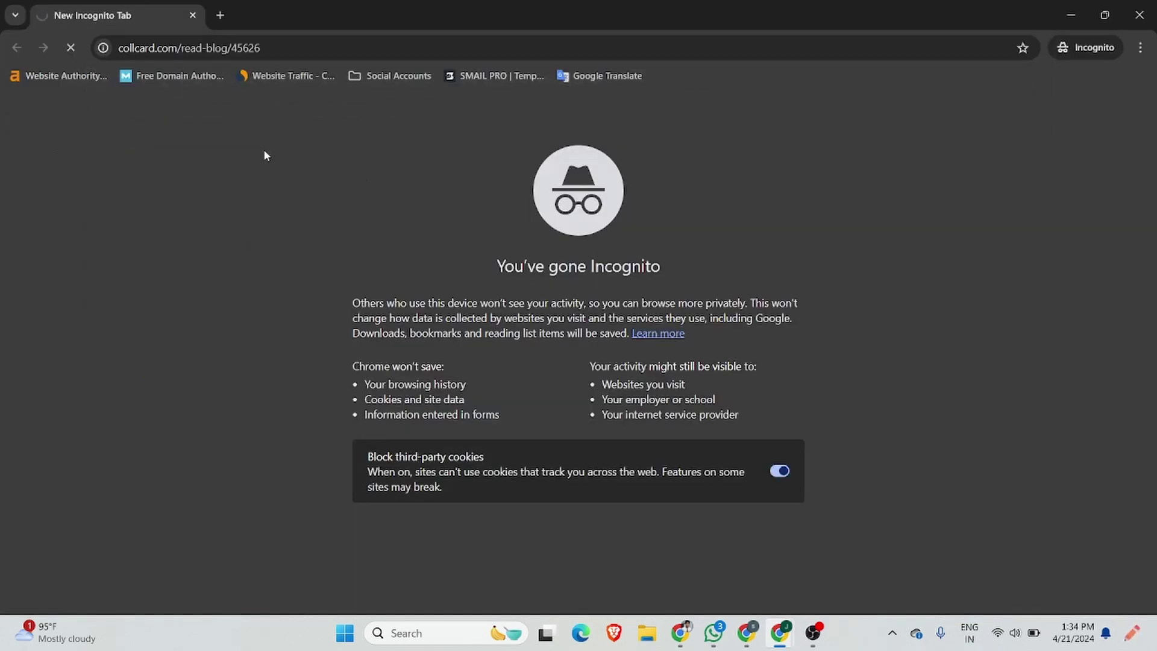
Step: Look through the public article and inspect the HTML of the "recruitment and staffing services" link for its href, target and rel attributes
scroll(600, 417, down, 12)
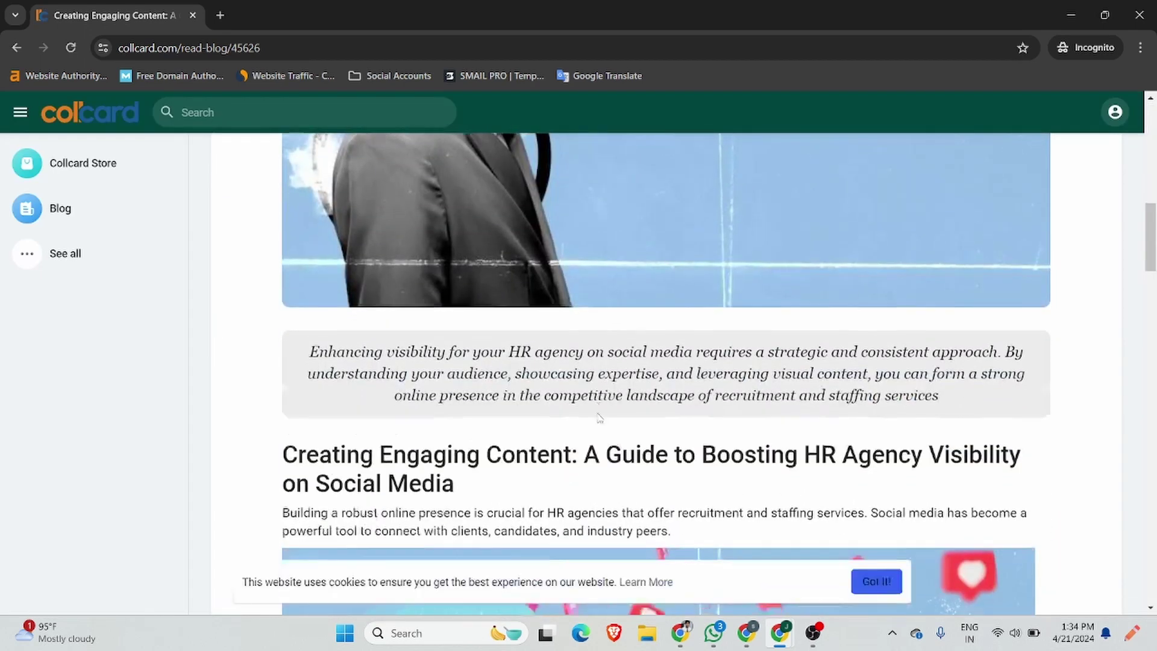
scroll(599, 417, down, 12)
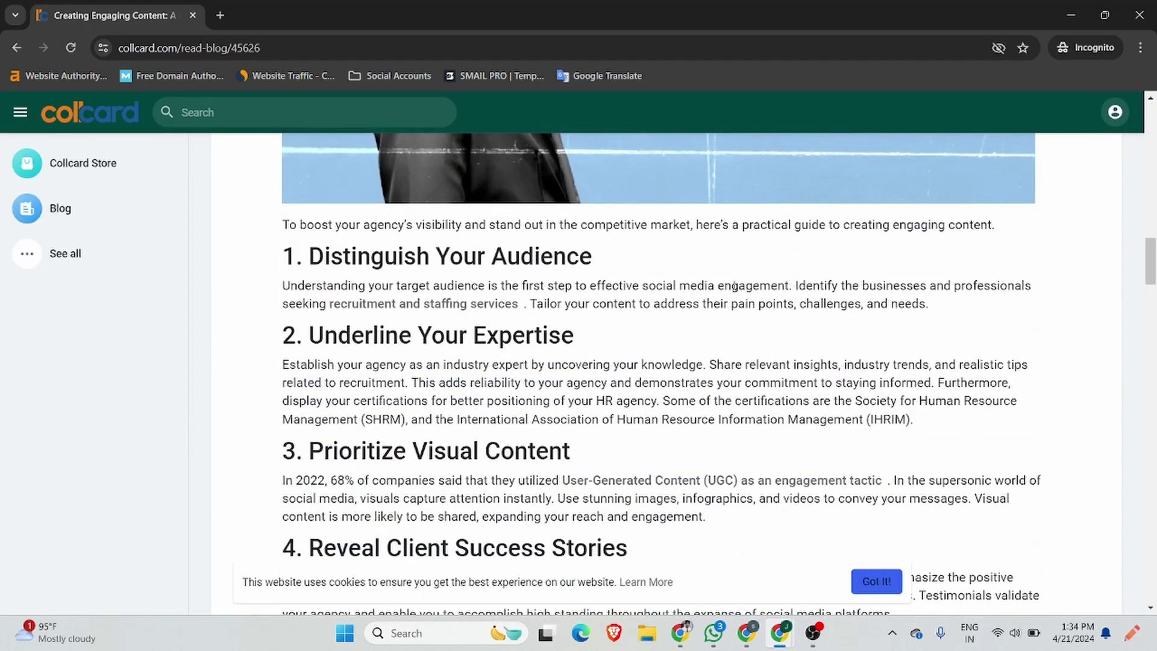
scroll(740, 345, down, 12)
scroll(740, 345, down, 6)
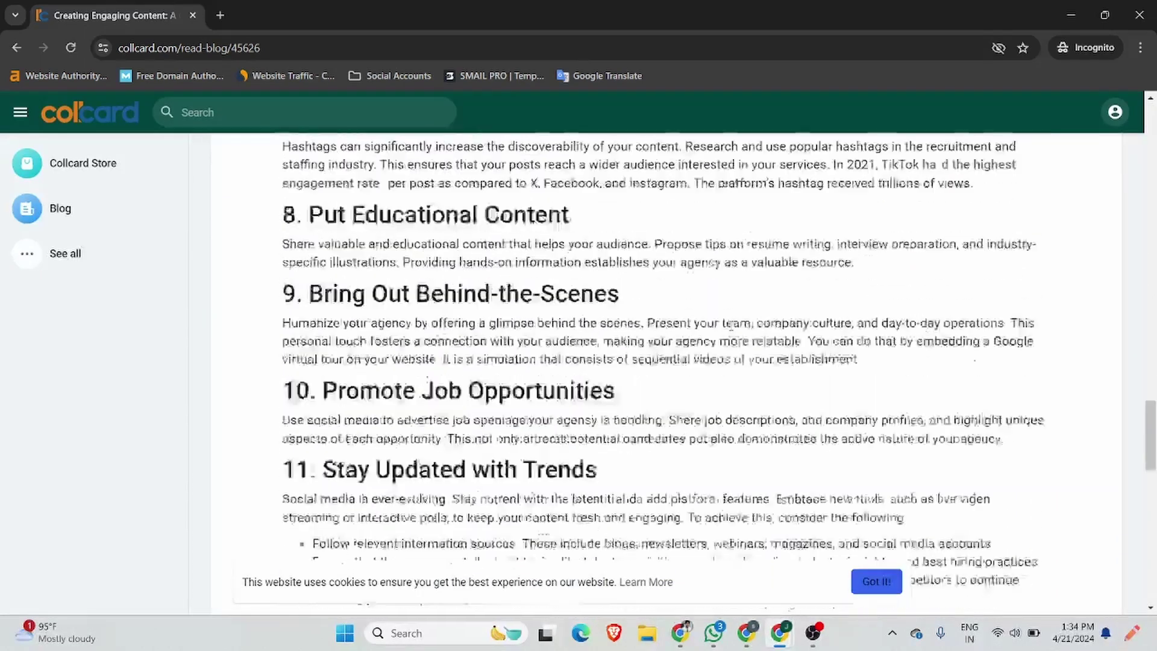
scroll(635, 305, up, 15)
scroll(635, 305, up, 6)
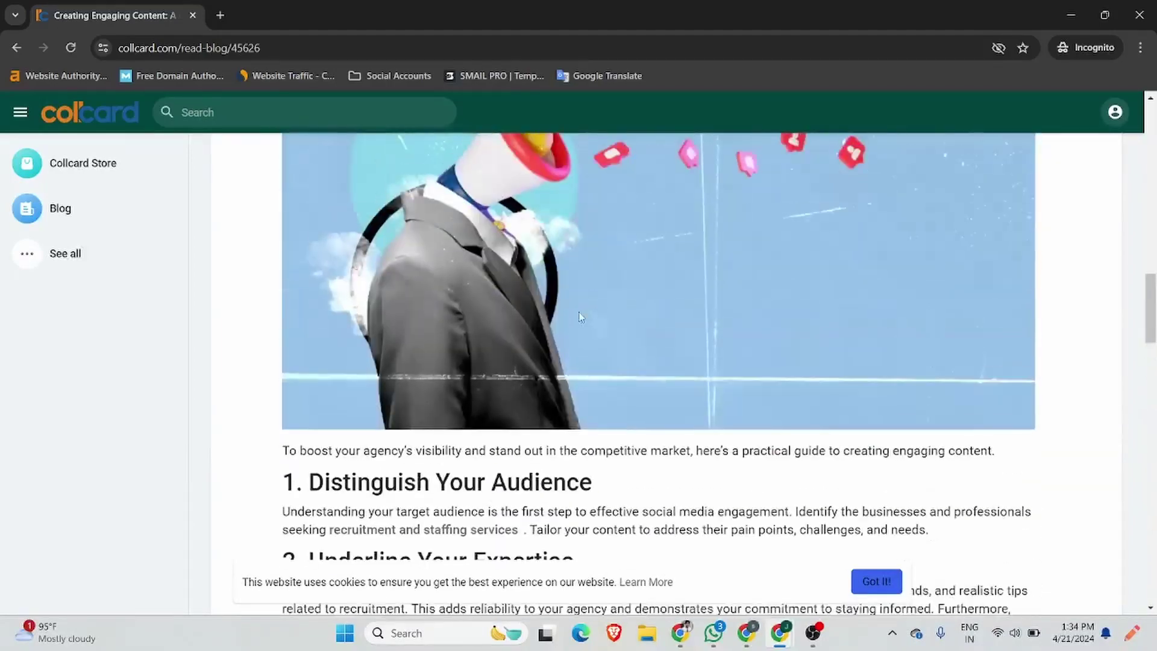
right_click(375, 532)
click(395, 513)
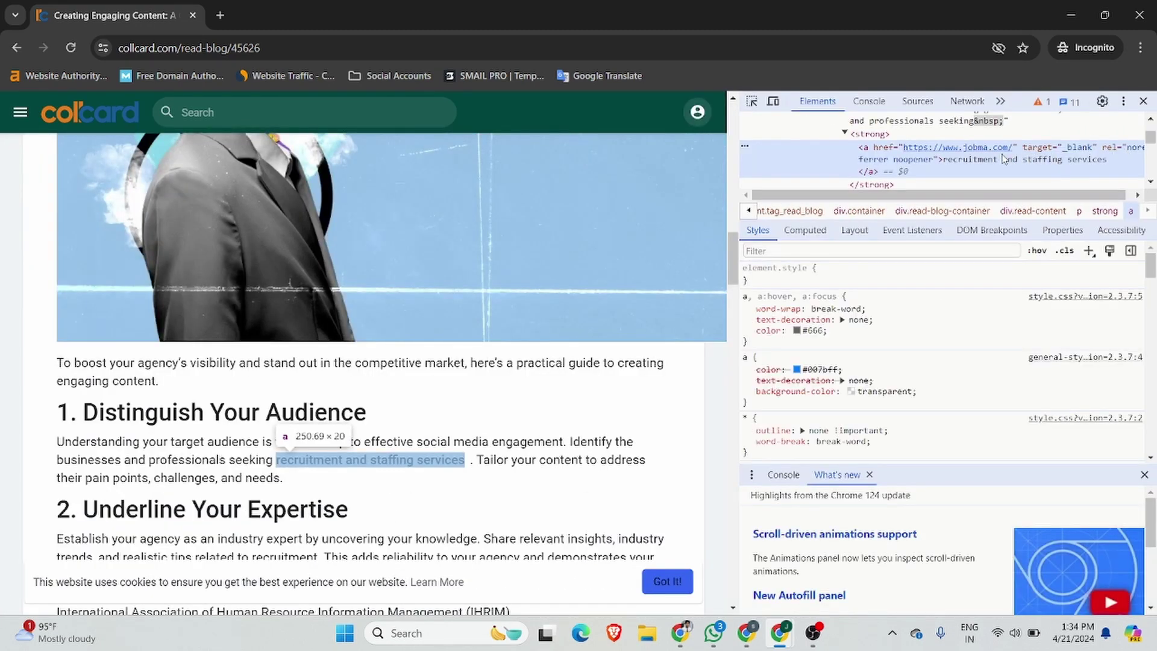
scroll(1095, 162, right, 1)
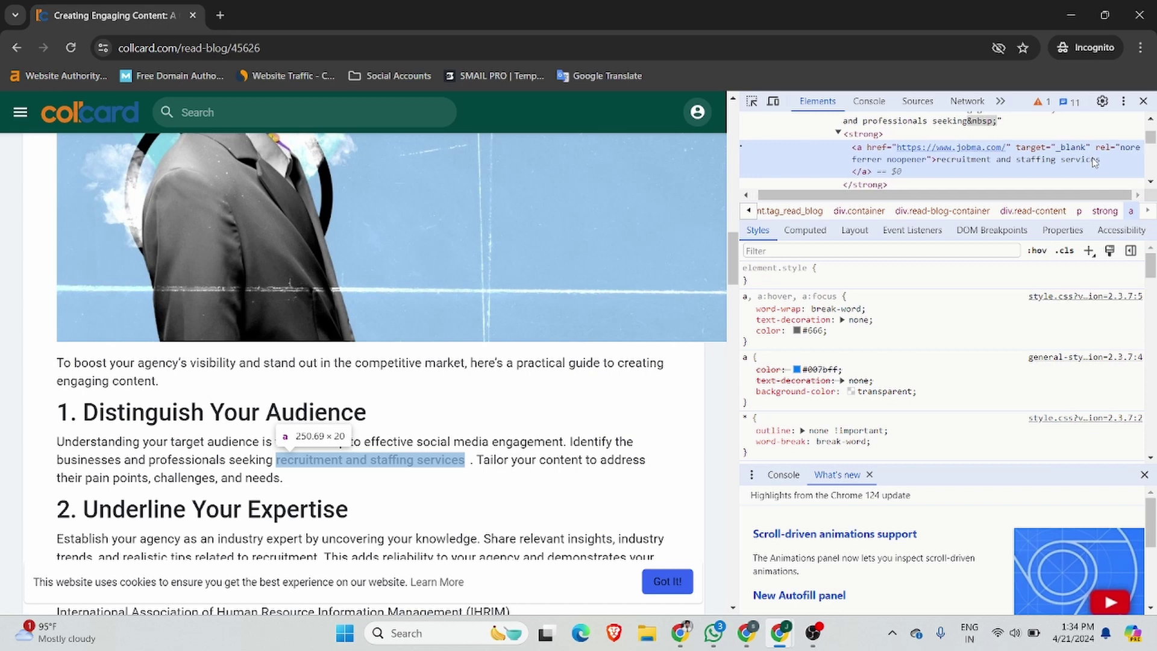
scroll(1097, 153, left, 1)
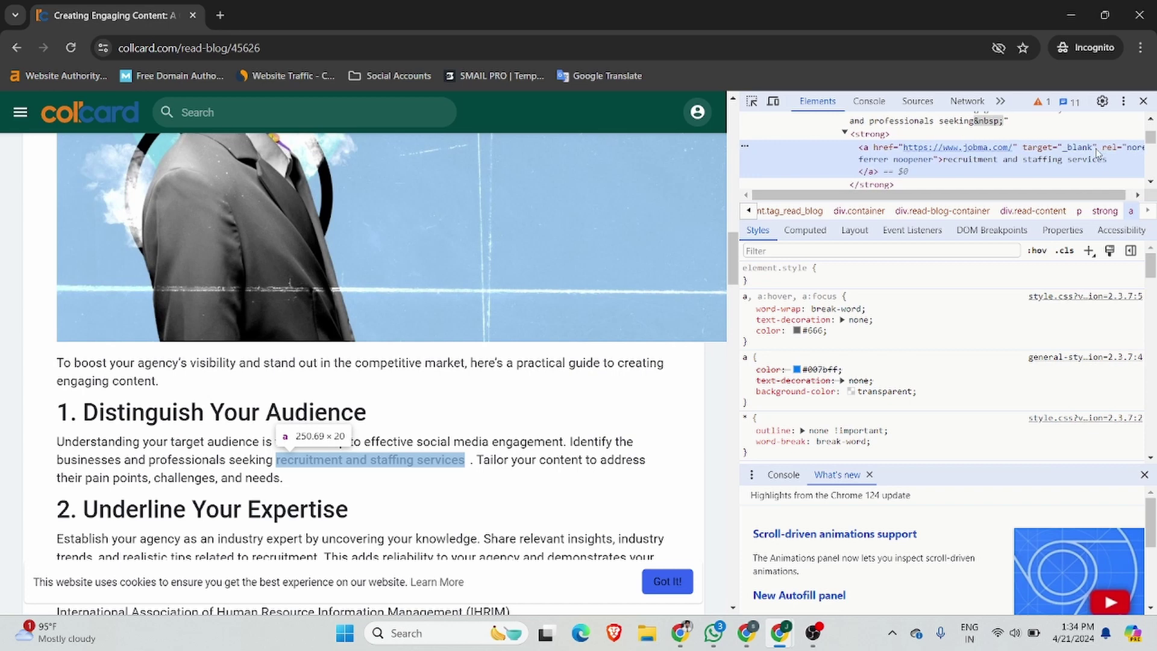
scroll(1097, 151, right, 1)
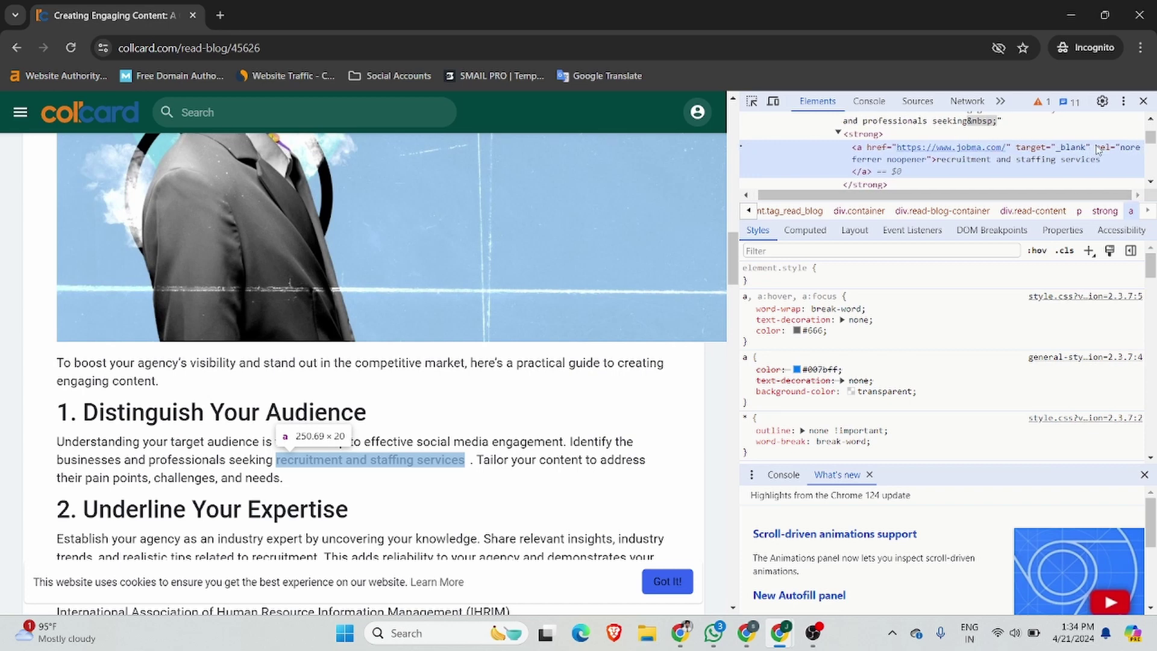
click(1143, 100)
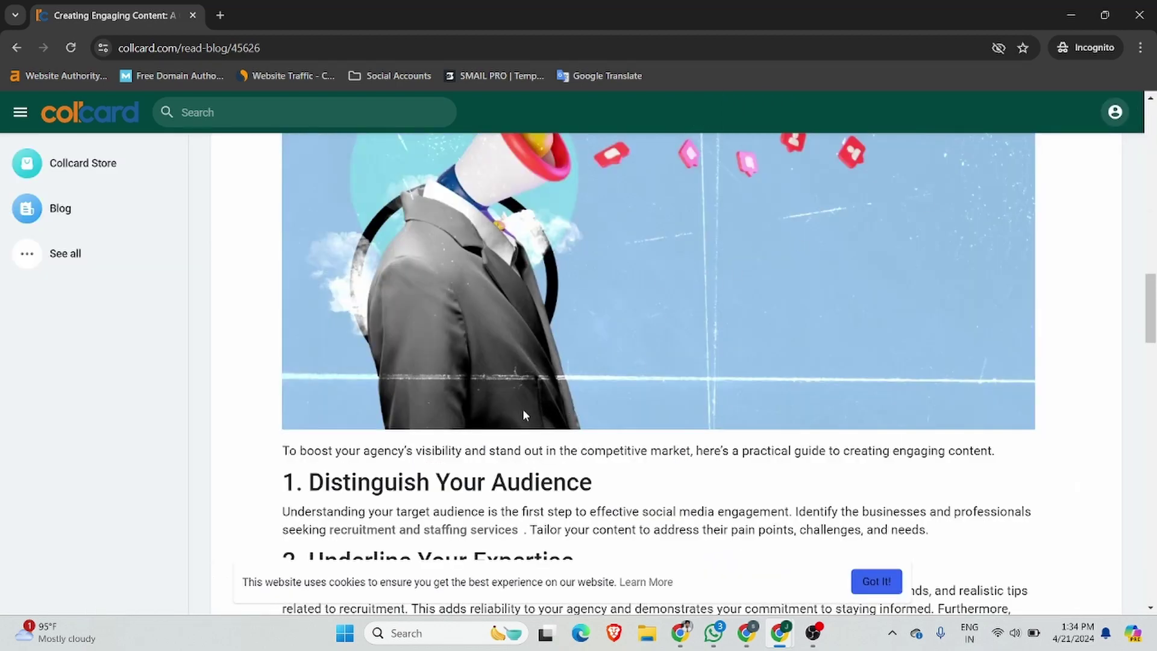
Step: Review the public article from its title to its tags, check its read-blog URL structure, and close the incognito window
scroll(522, 414, up, 10)
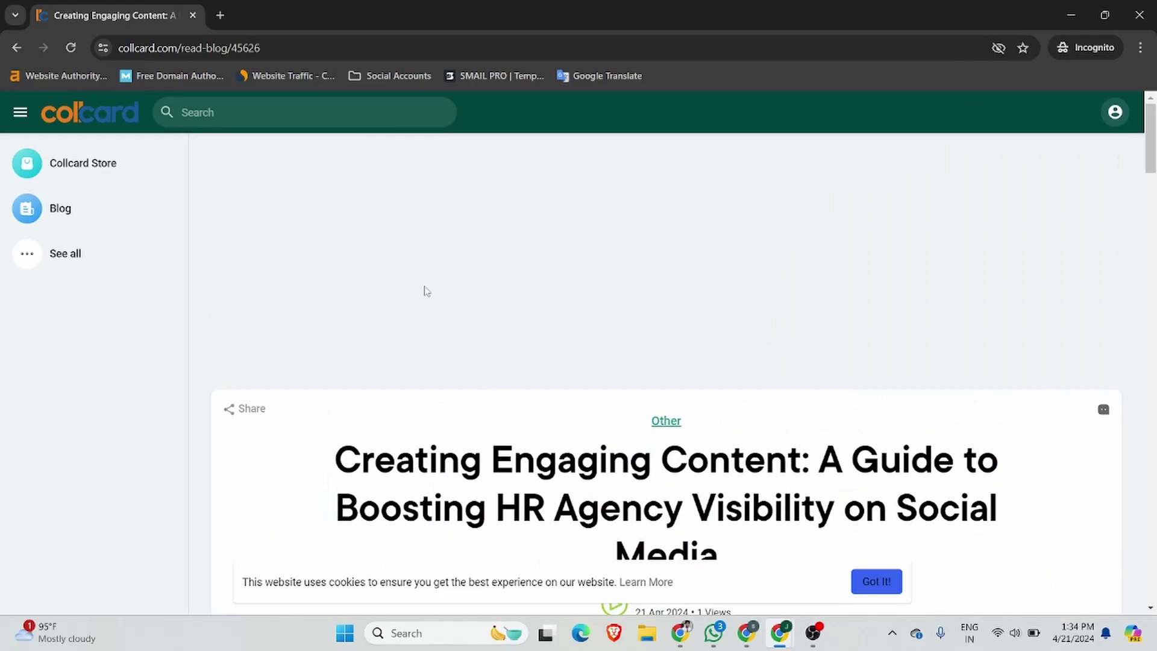
scroll(543, 306, down, 10)
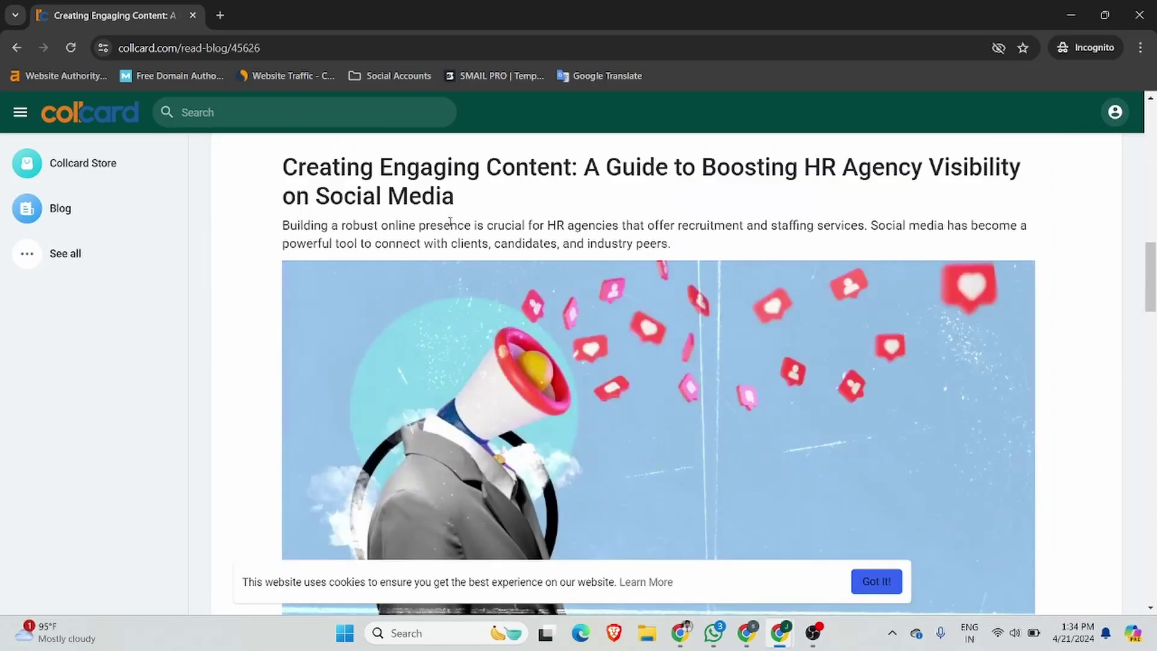
scroll(450, 223, down, 12)
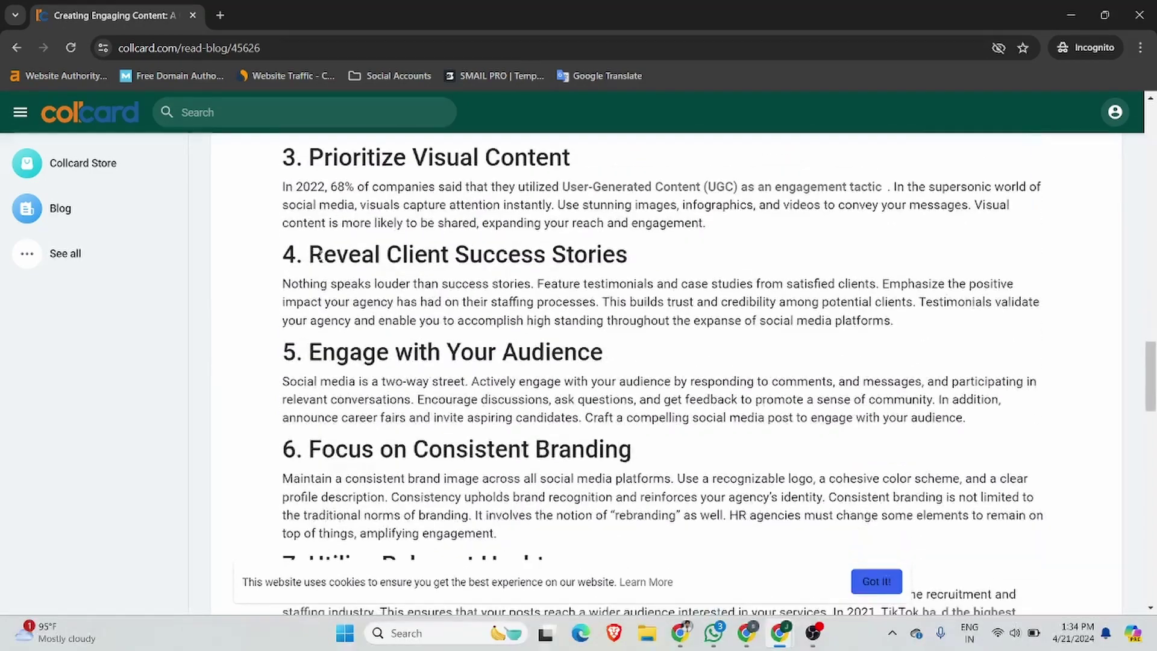
drag(182, 48, 222, 49)
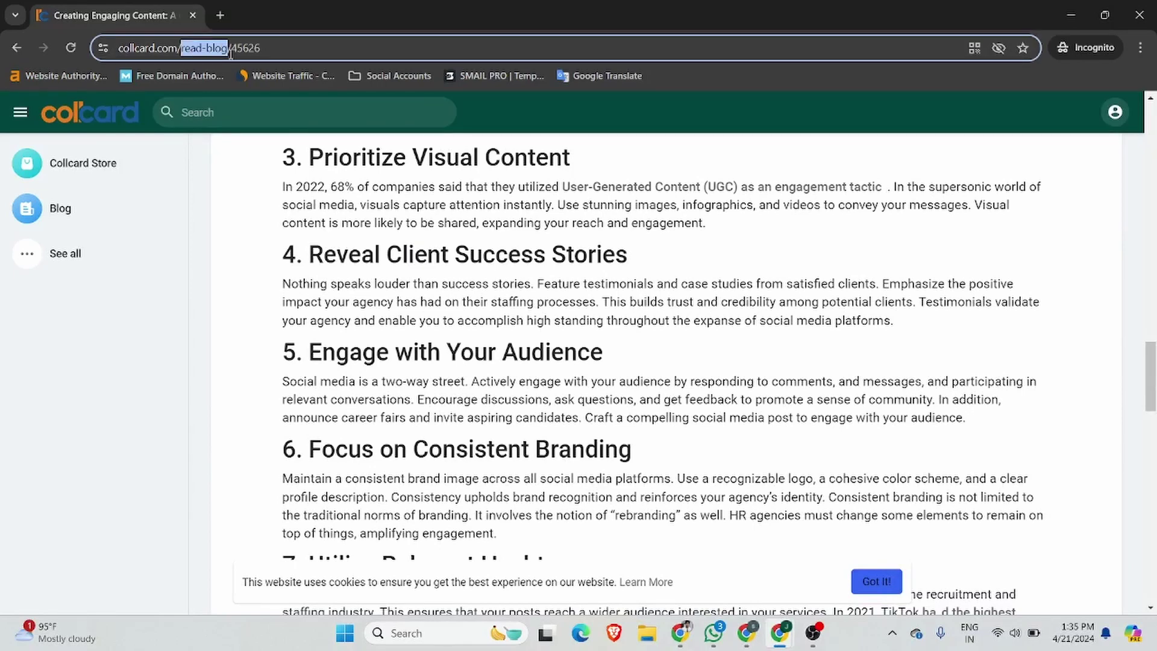
drag(230, 53, 232, 51)
drag(344, 40, 98, 44)
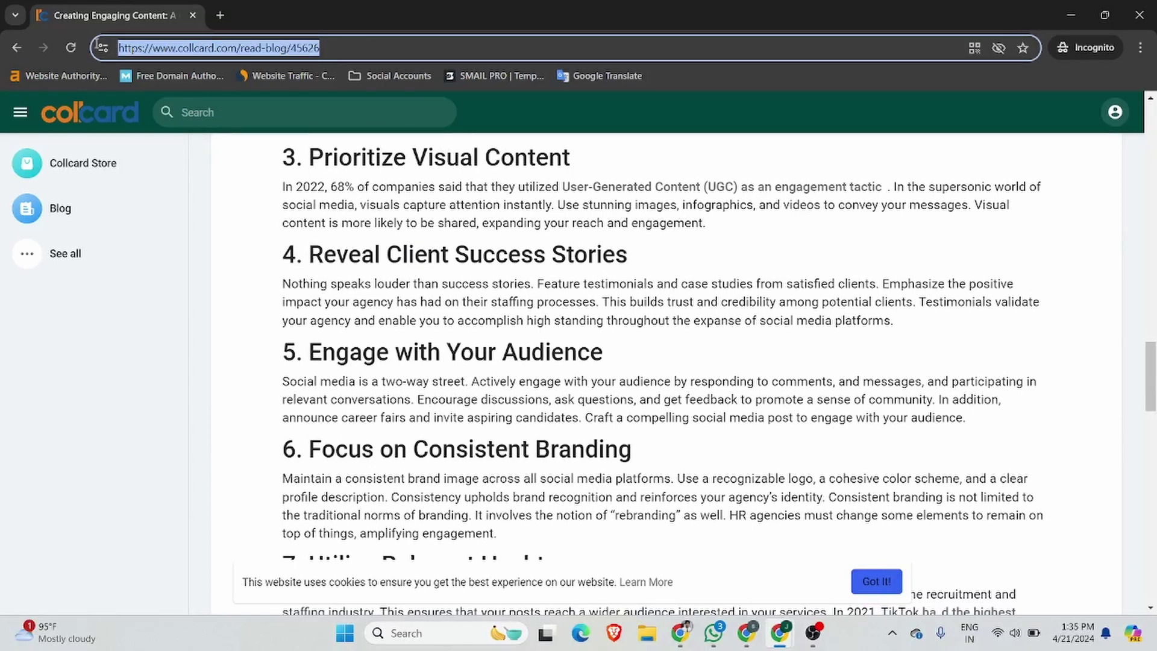
scroll(434, 242, down, 15)
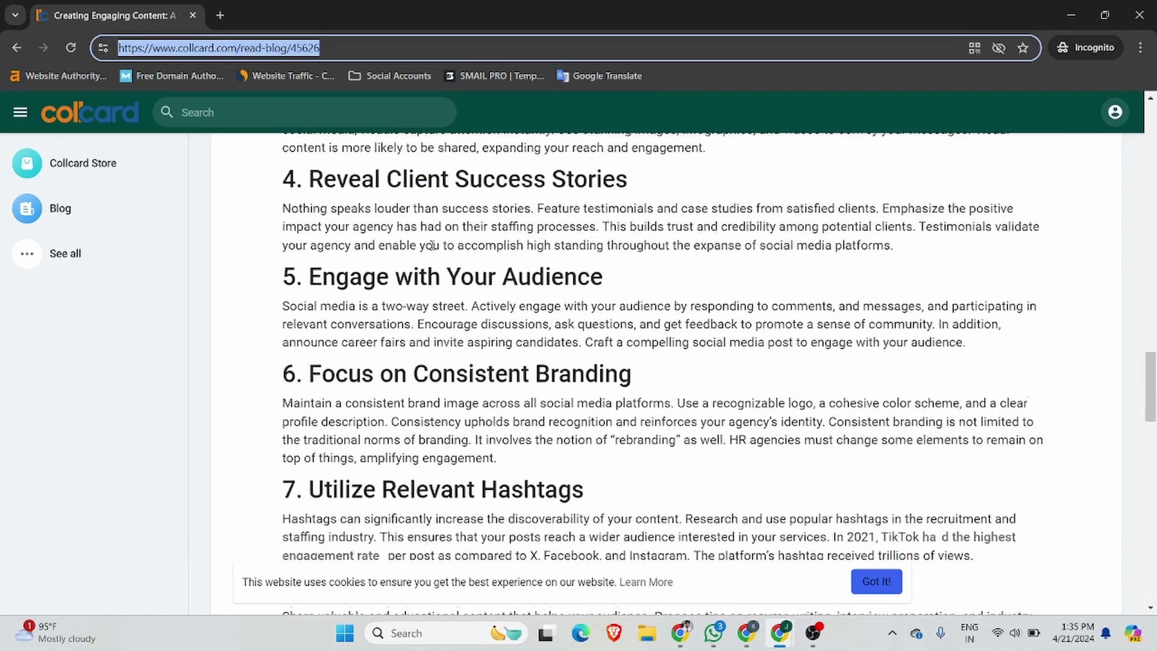
scroll(439, 243, down, 5)
scroll(438, 243, up, 20)
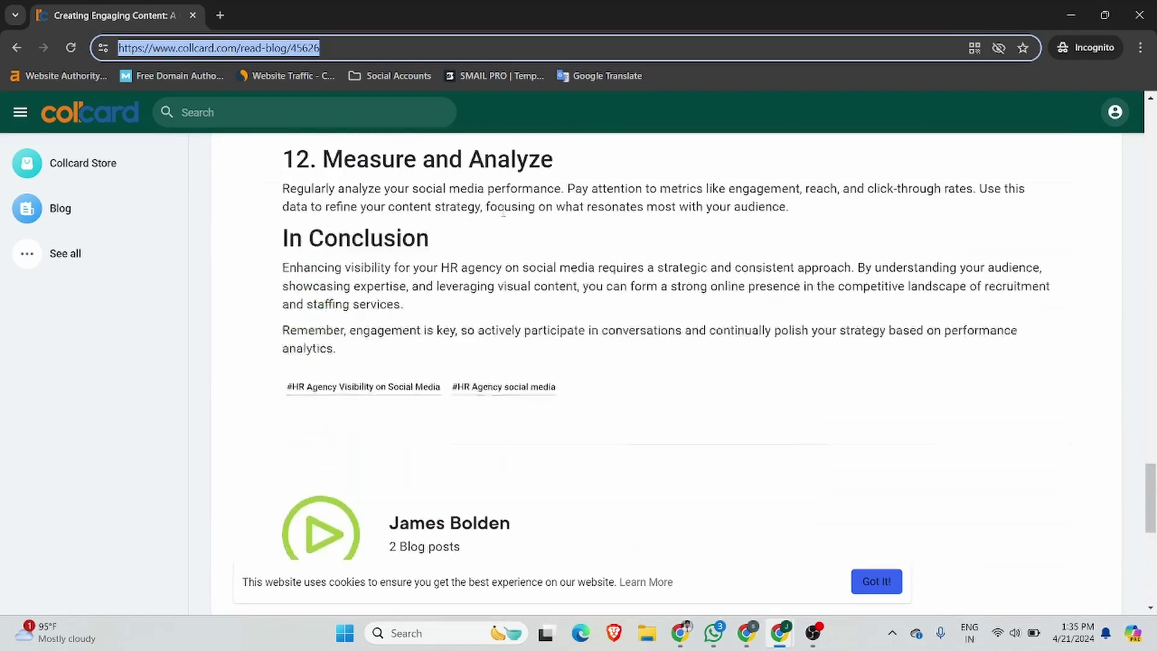
click(1139, 13)
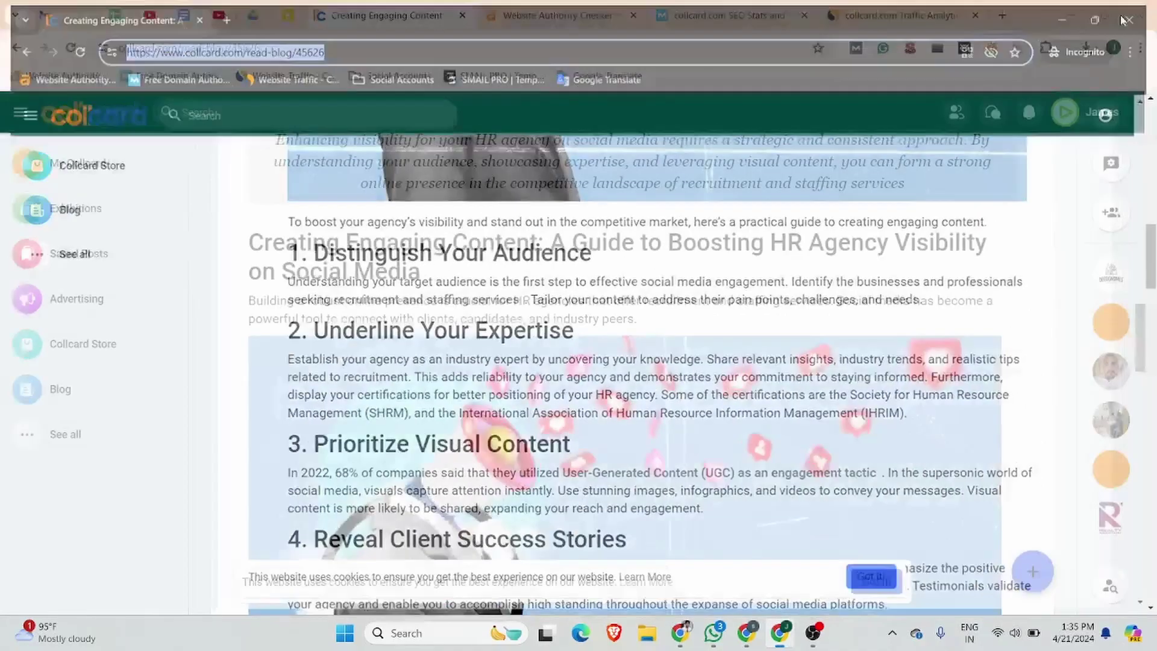
scroll(368, 311, up, 2)
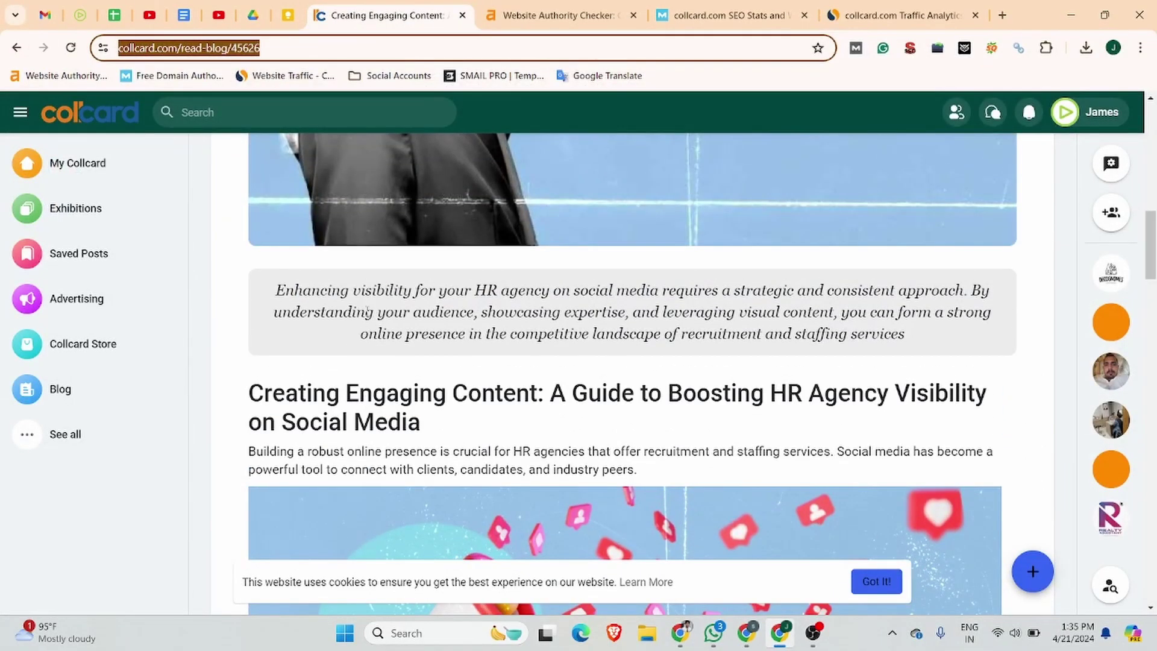